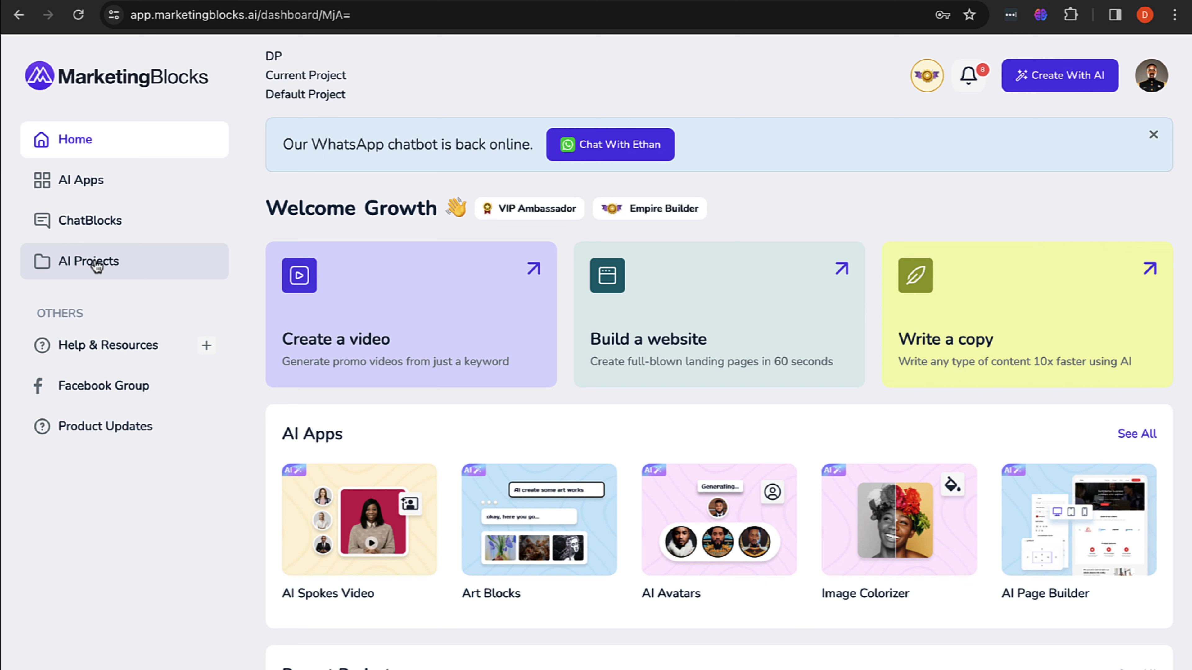
Step: Browse the AI apps catalogue and open AI Page Builder 3.0 from the text and page tools
{"action": "left_click", "coordinate": [83, 188]}
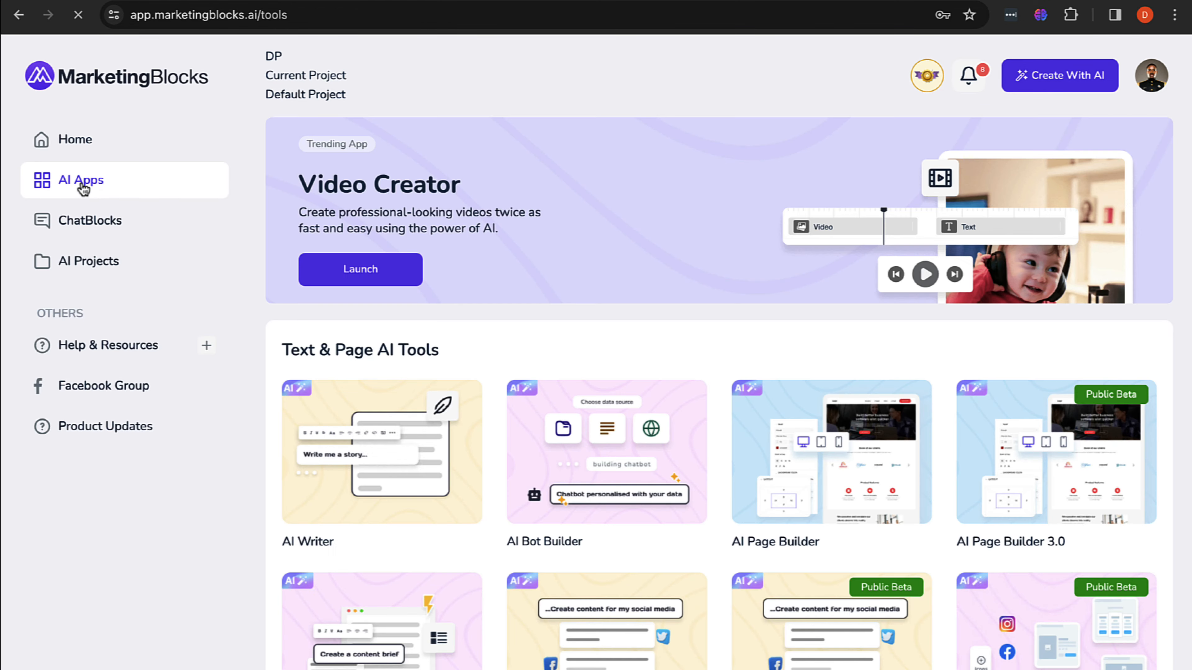
{"action": "scroll", "coordinate": [450, 436], "scroll_direction": "down", "scroll_amount": 3}
{"action": "scroll", "coordinate": [450, 436], "scroll_direction": "up", "scroll_amount": 3}
{"action": "scroll", "coordinate": [449, 436], "scroll_direction": "down", "scroll_amount": 20}
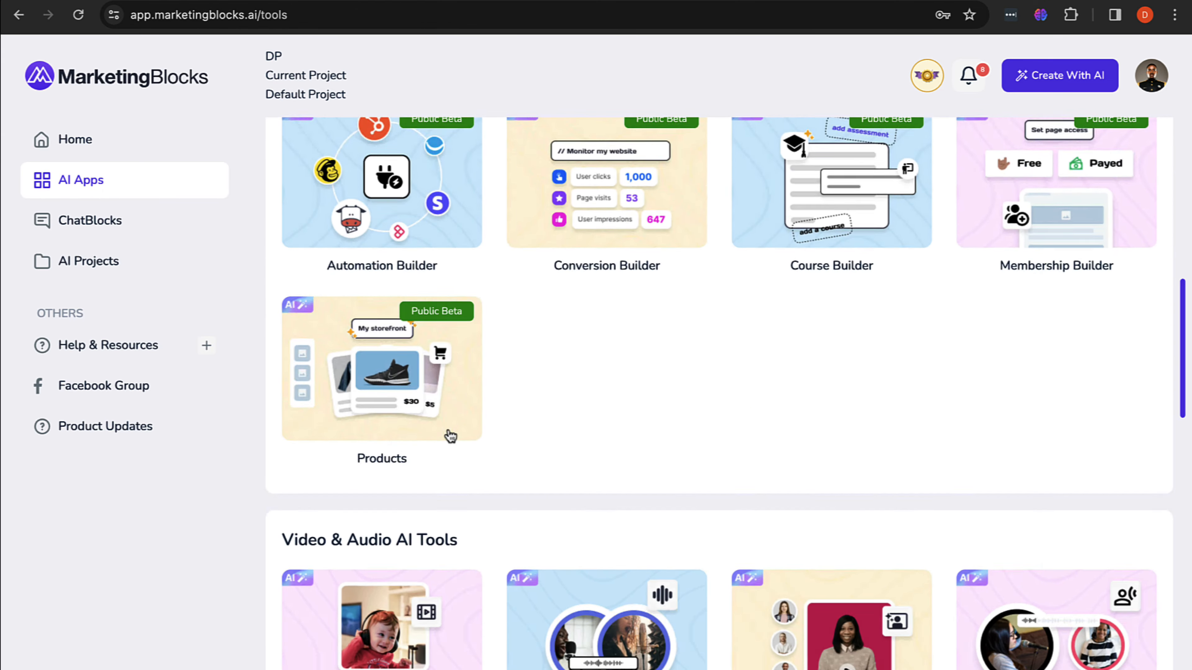
{"action": "scroll", "coordinate": [449, 434], "scroll_direction": "up", "scroll_amount": 20}
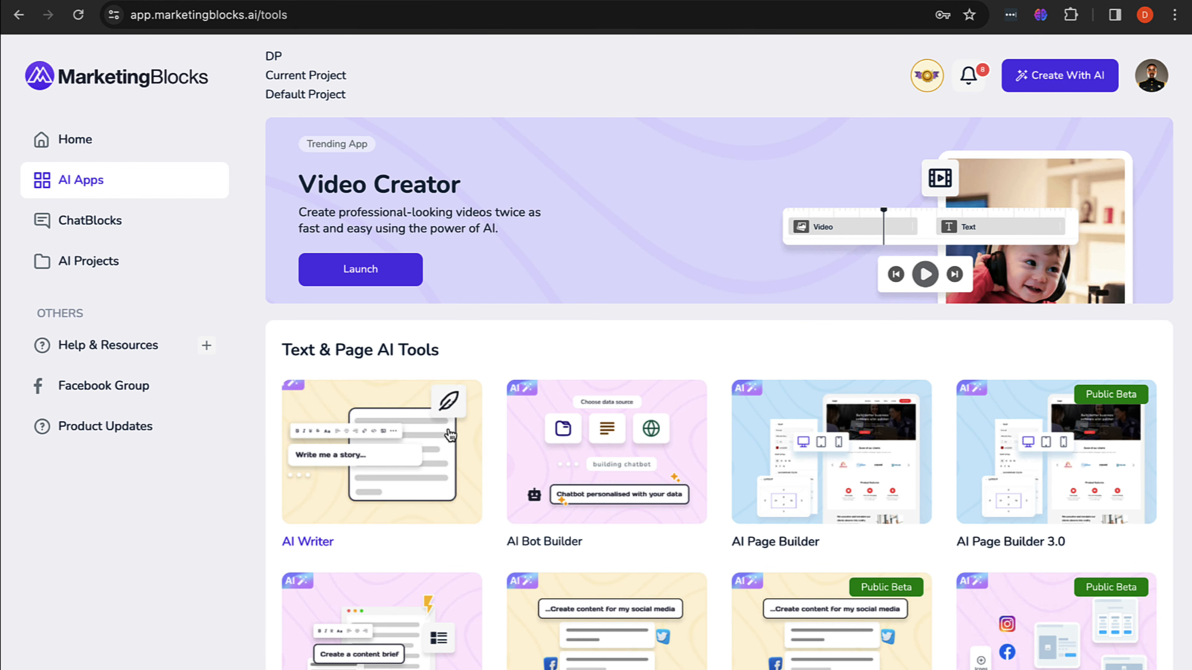
{"action": "scroll", "coordinate": [450, 436], "scroll_direction": "down", "scroll_amount": 2}
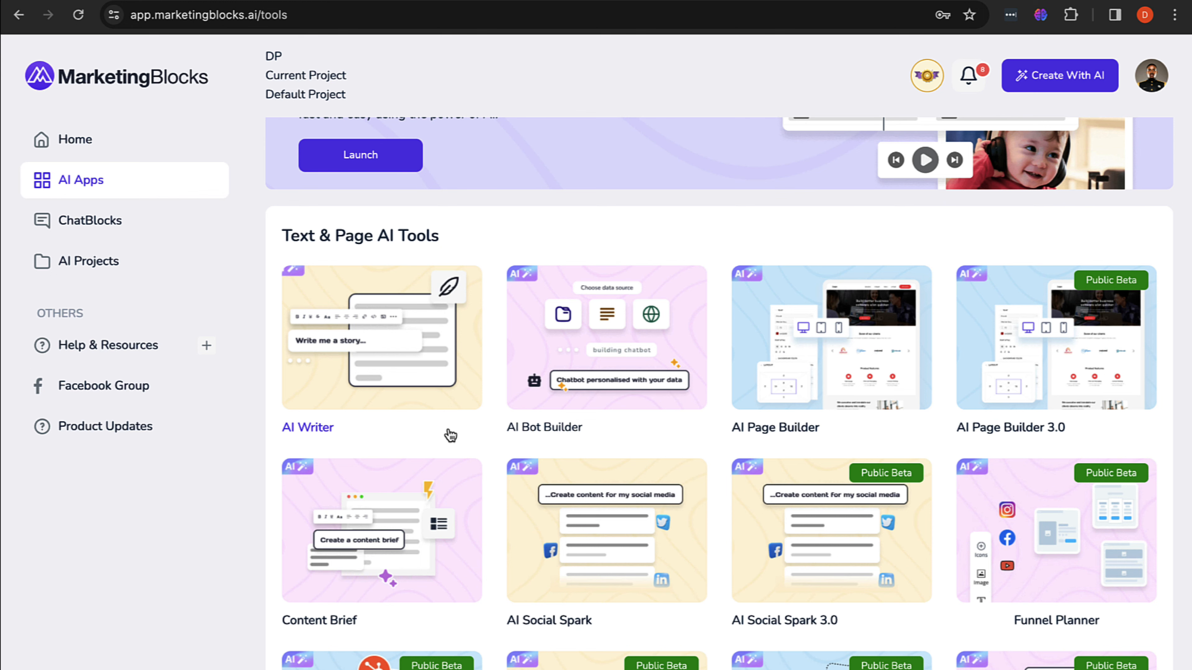
{"action": "scroll", "coordinate": [513, 386], "scroll_direction": "down", "scroll_amount": 2}
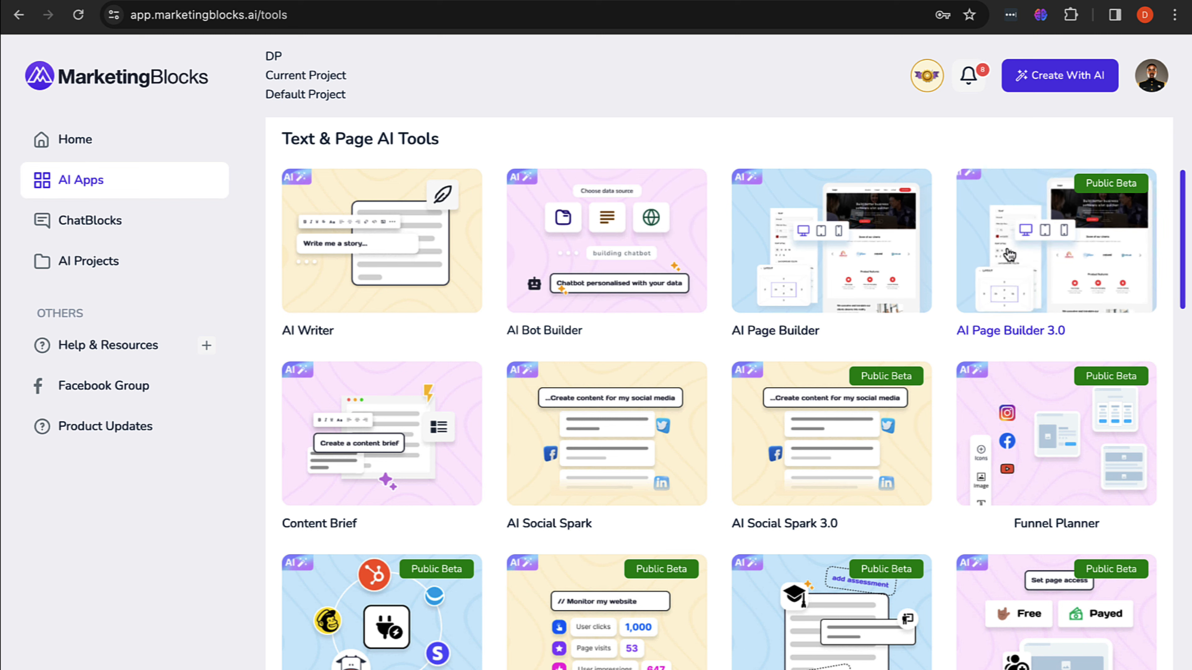
{"action": "scroll", "coordinate": [1024, 241], "scroll_direction": "down", "scroll_amount": 1}
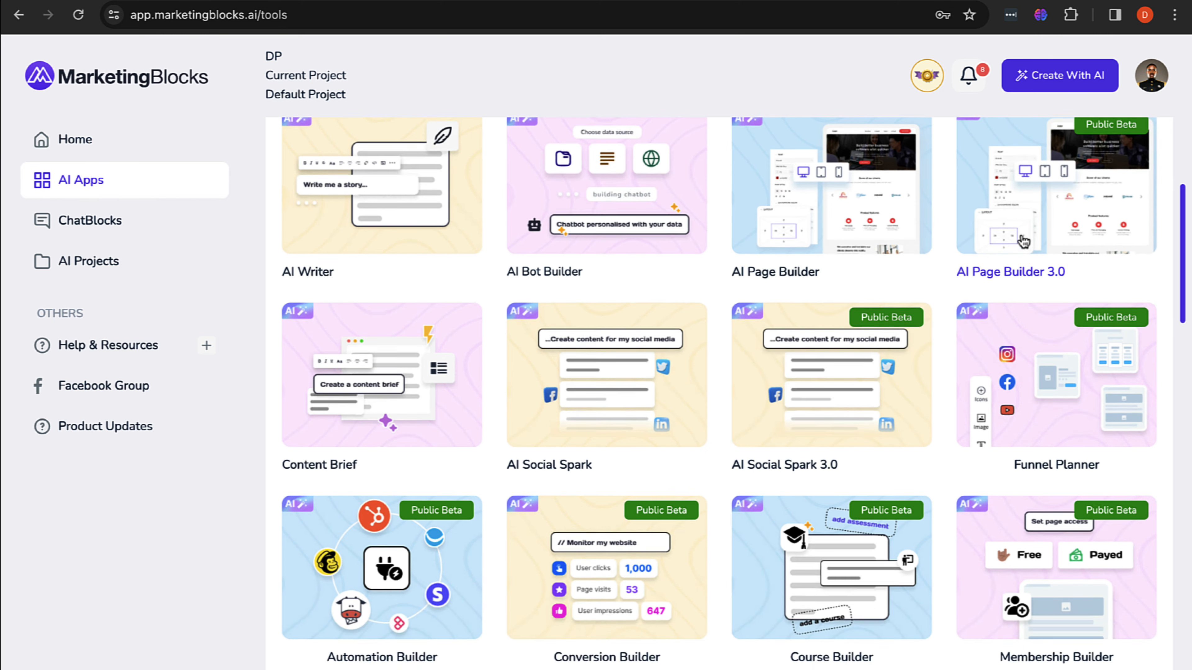
{"action": "scroll", "coordinate": [1028, 248], "scroll_direction": "up", "scroll_amount": 2}
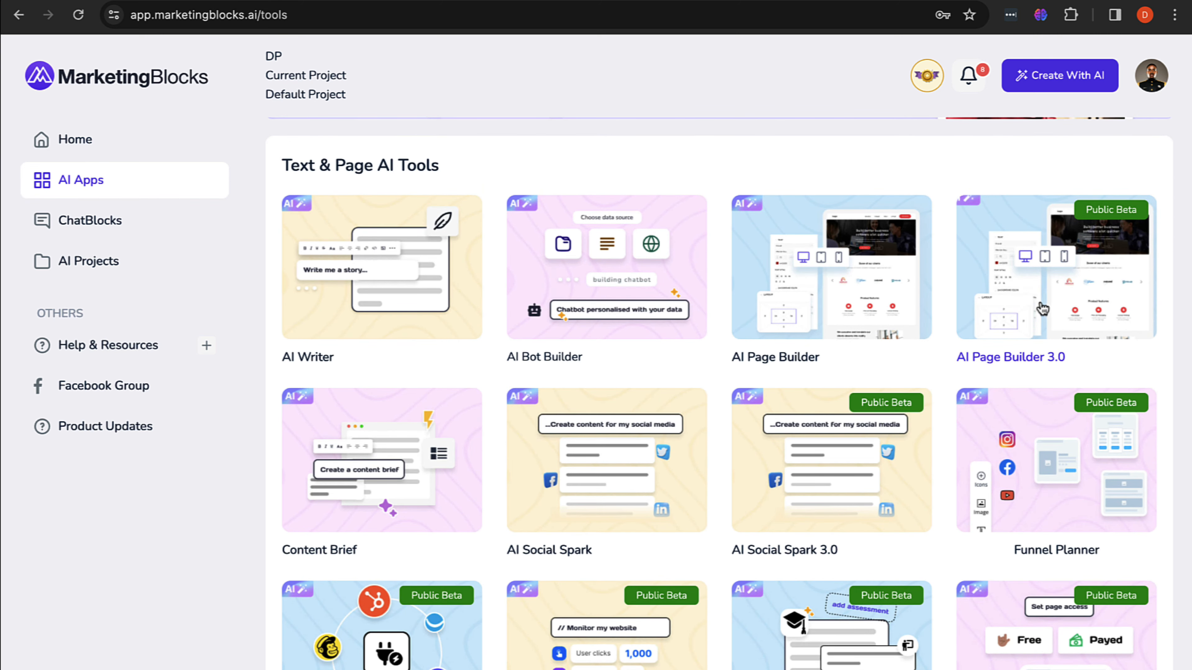
{"action": "scroll", "coordinate": [1043, 309], "scroll_direction": "down", "scroll_amount": 1}
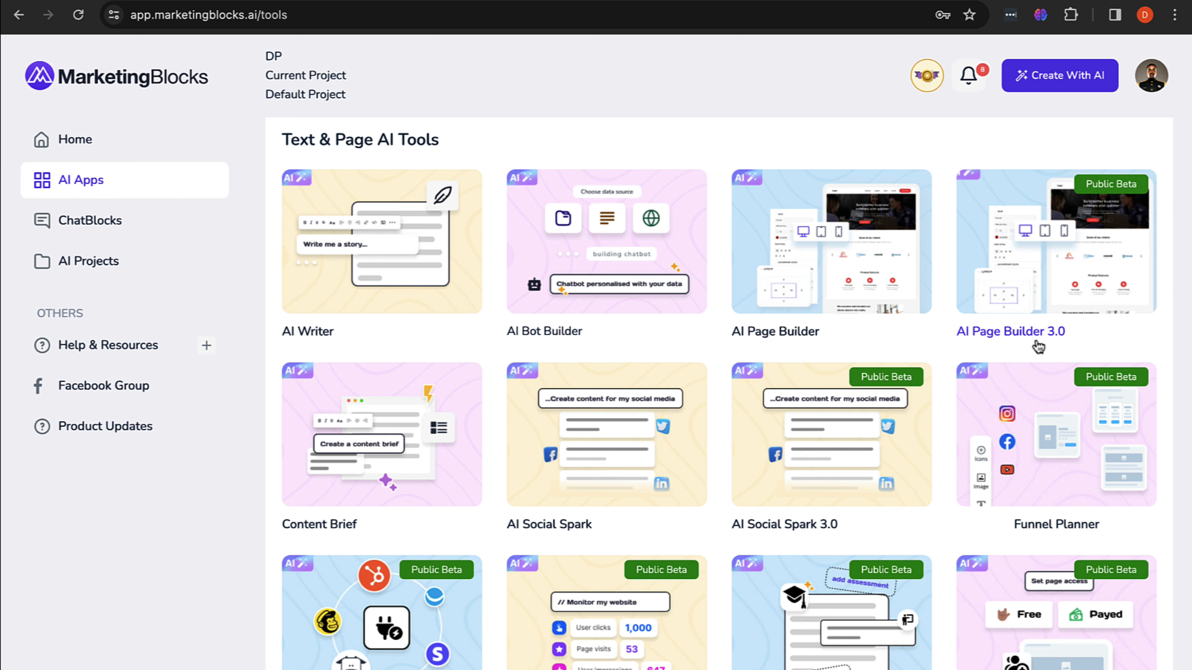
{"action": "scroll", "coordinate": [1005, 335], "scroll_direction": "up", "scroll_amount": 5}
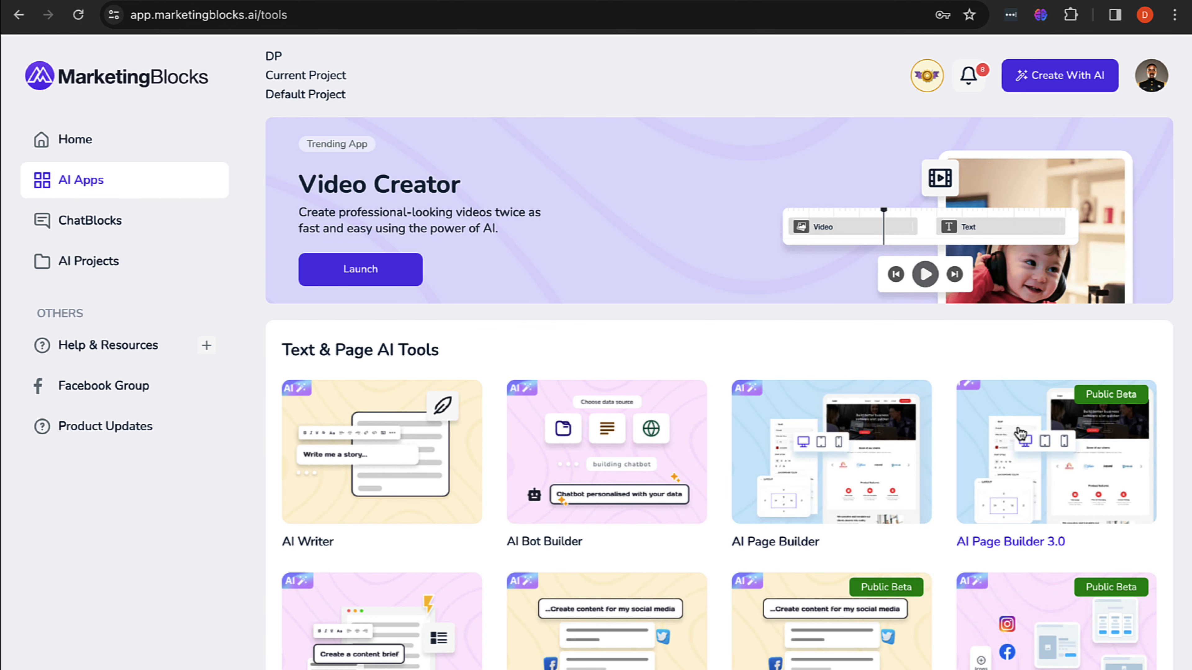
{"action": "left_click", "coordinate": [1039, 423]}
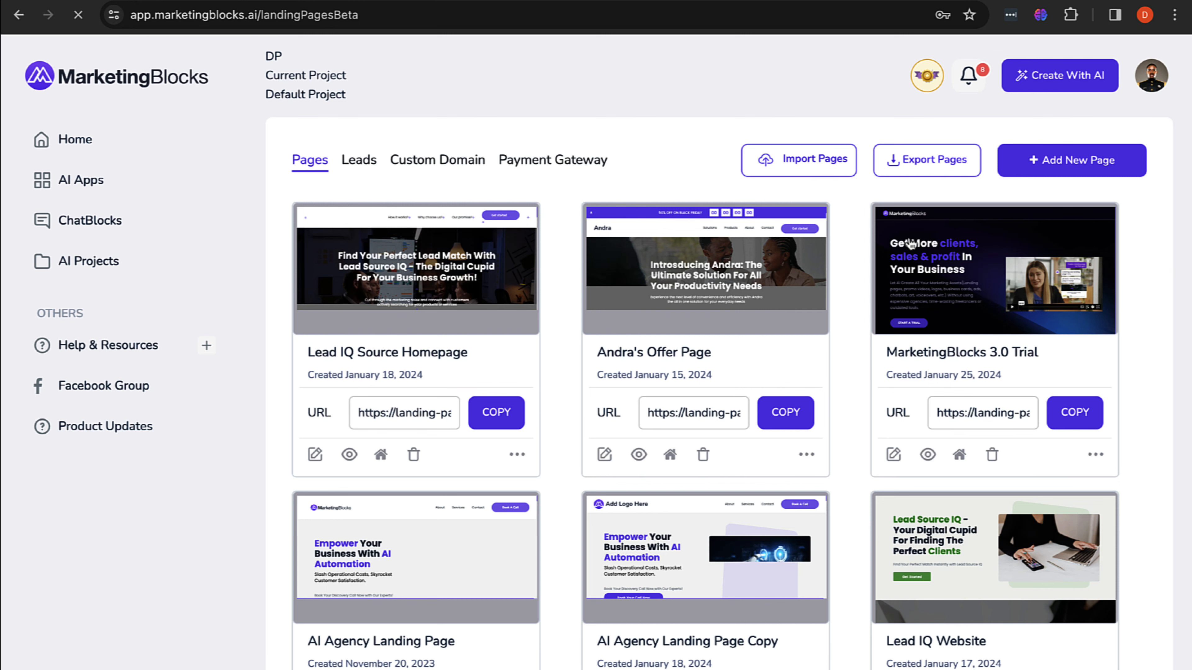
Step: Start adding a new page and filter the template gallery to the Home & Landing category
{"action": "scroll", "coordinate": [864, 243], "scroll_direction": "down", "scroll_amount": 5}
{"action": "scroll", "coordinate": [865, 242], "scroll_direction": "up", "scroll_amount": 5}
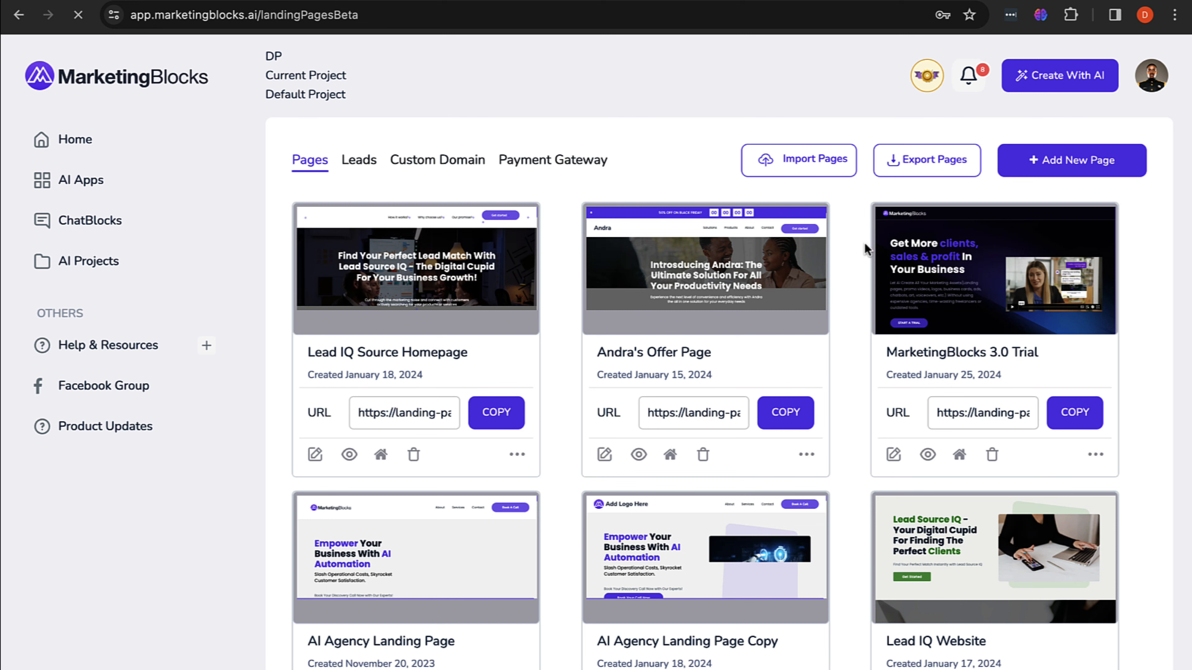
{"action": "left_click", "coordinate": [1066, 161]}
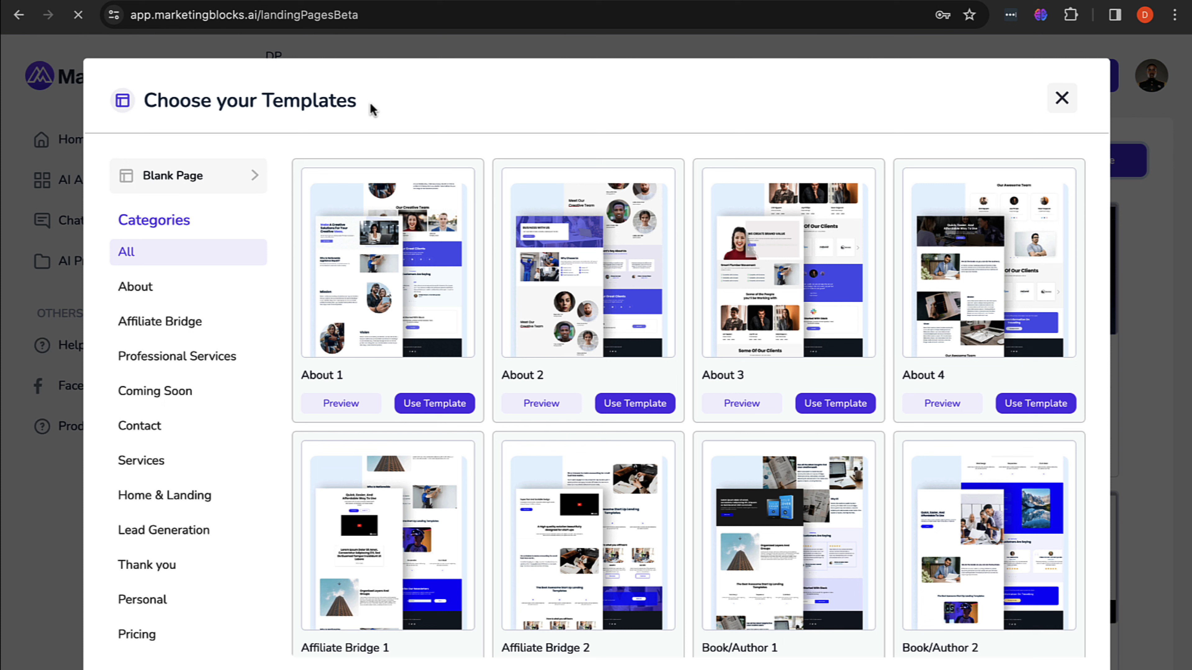
{"action": "scroll", "coordinate": [242, 231], "scroll_direction": "down", "scroll_amount": 1}
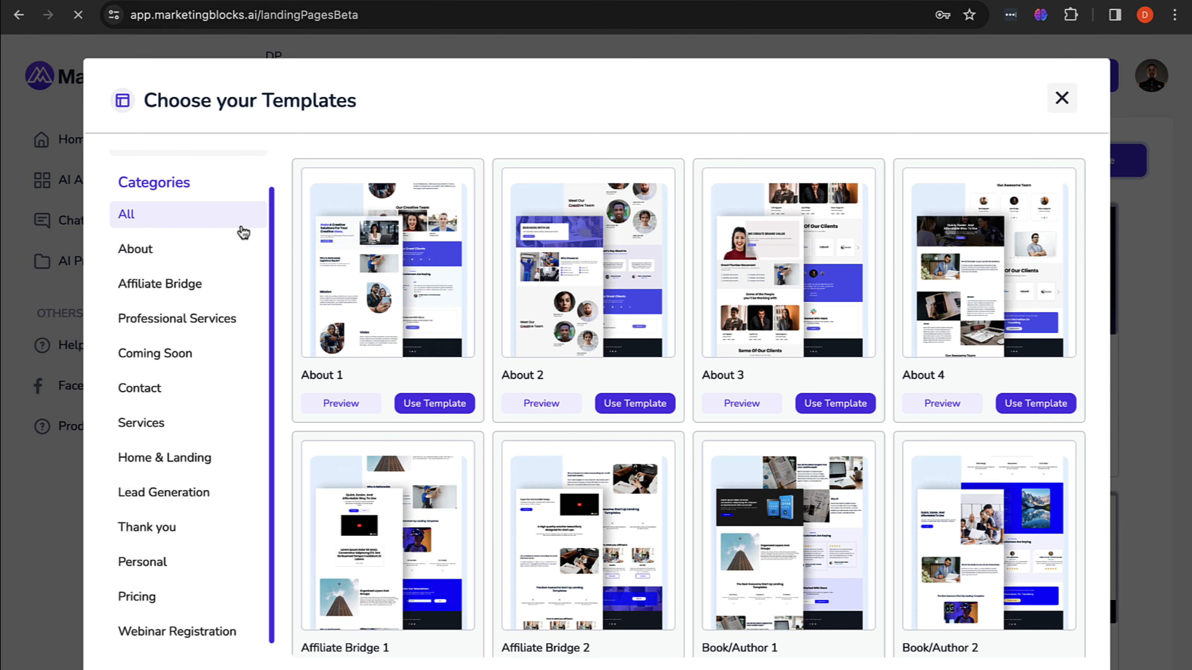
{"action": "scroll", "coordinate": [187, 359], "scroll_direction": "up", "scroll_amount": 1}
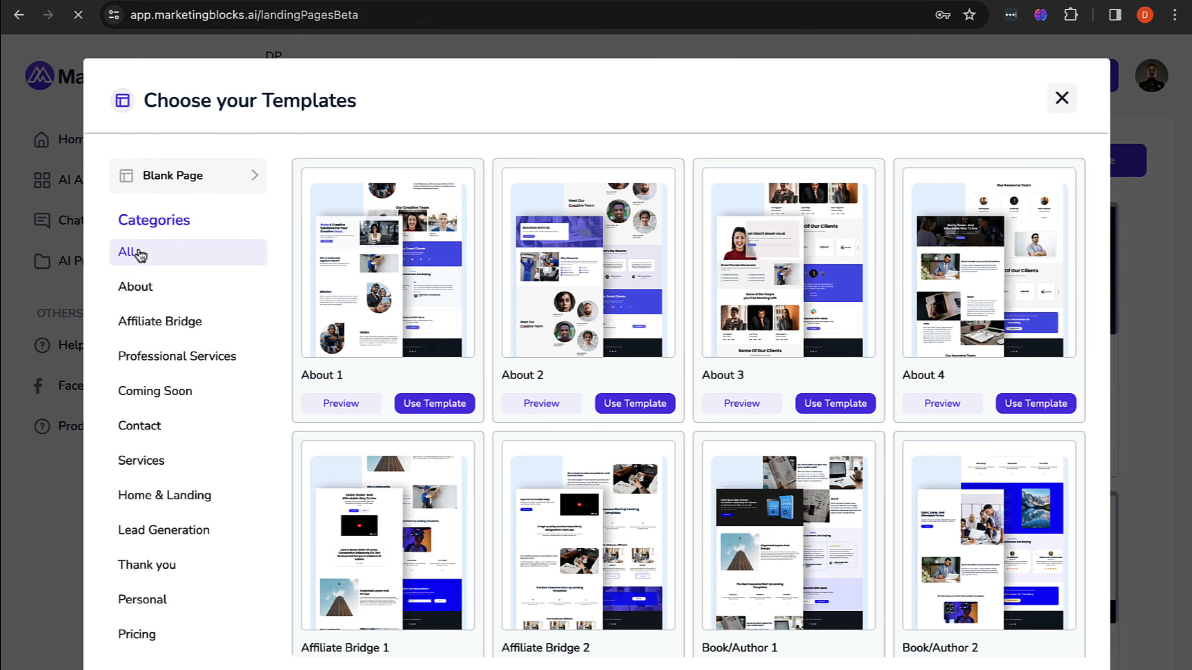
{"action": "scroll", "coordinate": [309, 299], "scroll_direction": "down", "scroll_amount": 10}
{"action": "scroll", "coordinate": [310, 298], "scroll_direction": "down", "scroll_amount": 10}
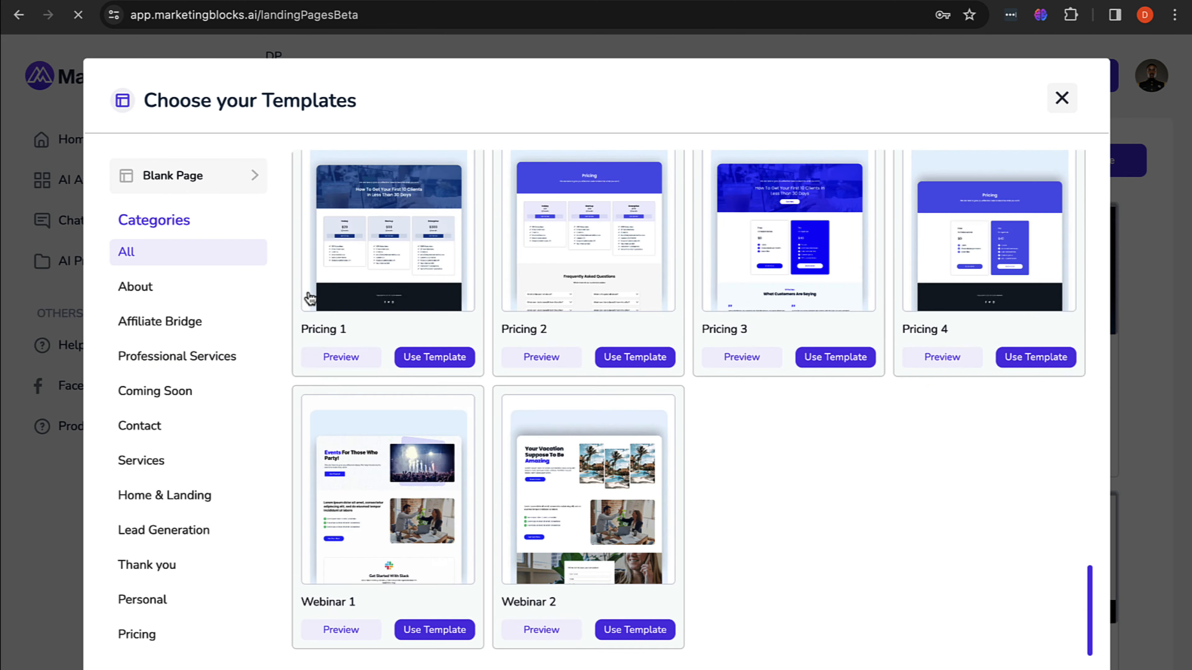
{"action": "scroll", "coordinate": [310, 298], "scroll_direction": "up", "scroll_amount": 20}
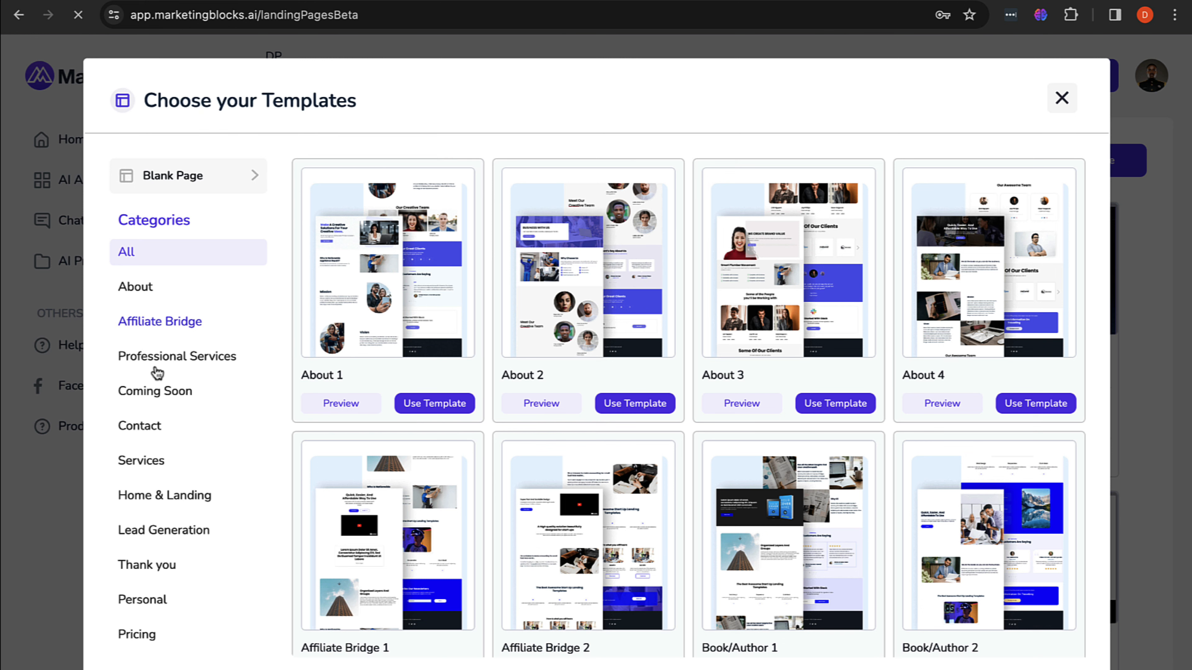
{"action": "left_click", "coordinate": [185, 502]}
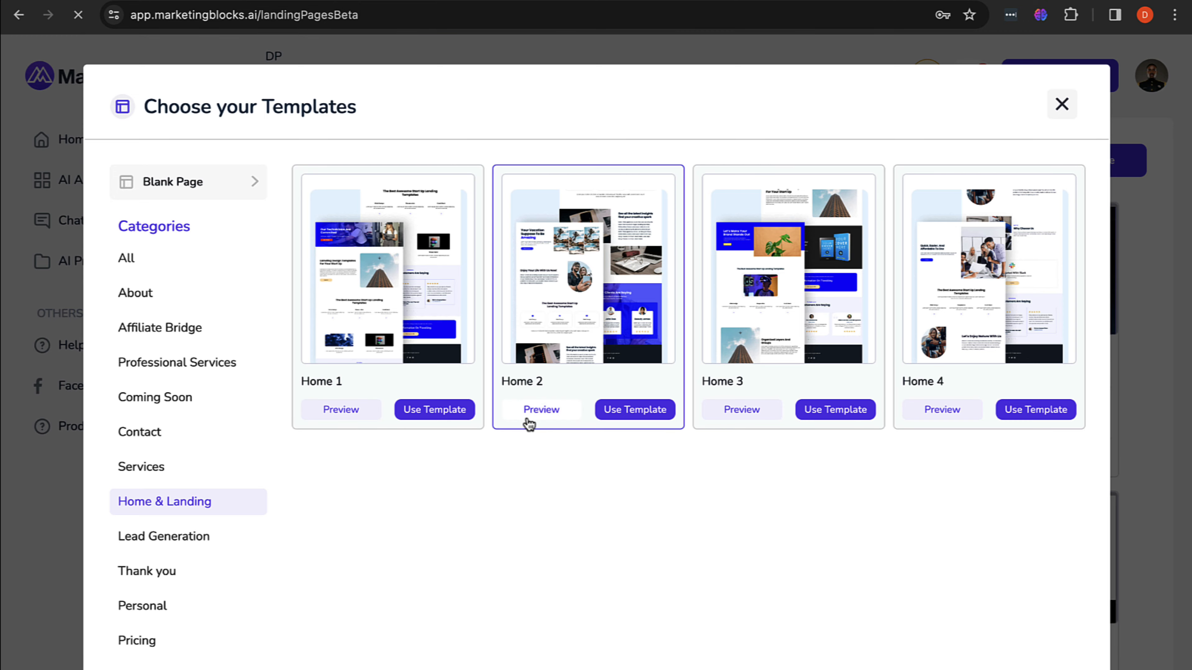
Step: Preview the Home 2 template in full and start a new page from the Home 4 template
{"action": "left_click", "coordinate": [540, 409]}
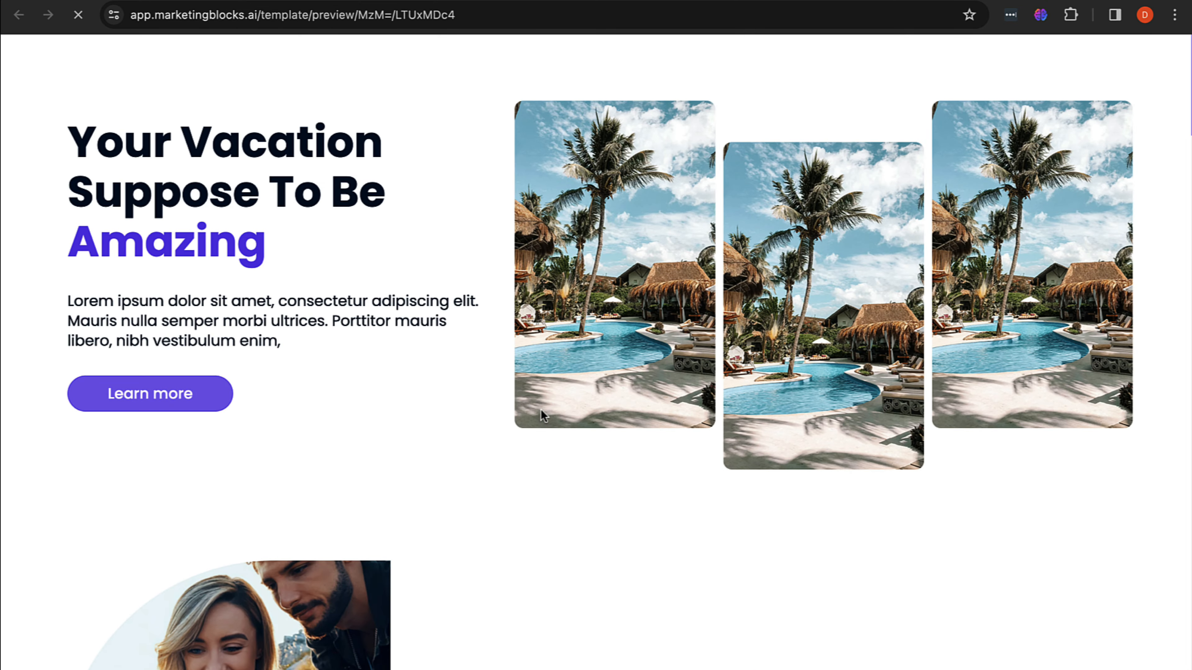
{"action": "scroll", "coordinate": [541, 412], "scroll_direction": "down", "scroll_amount": 20}
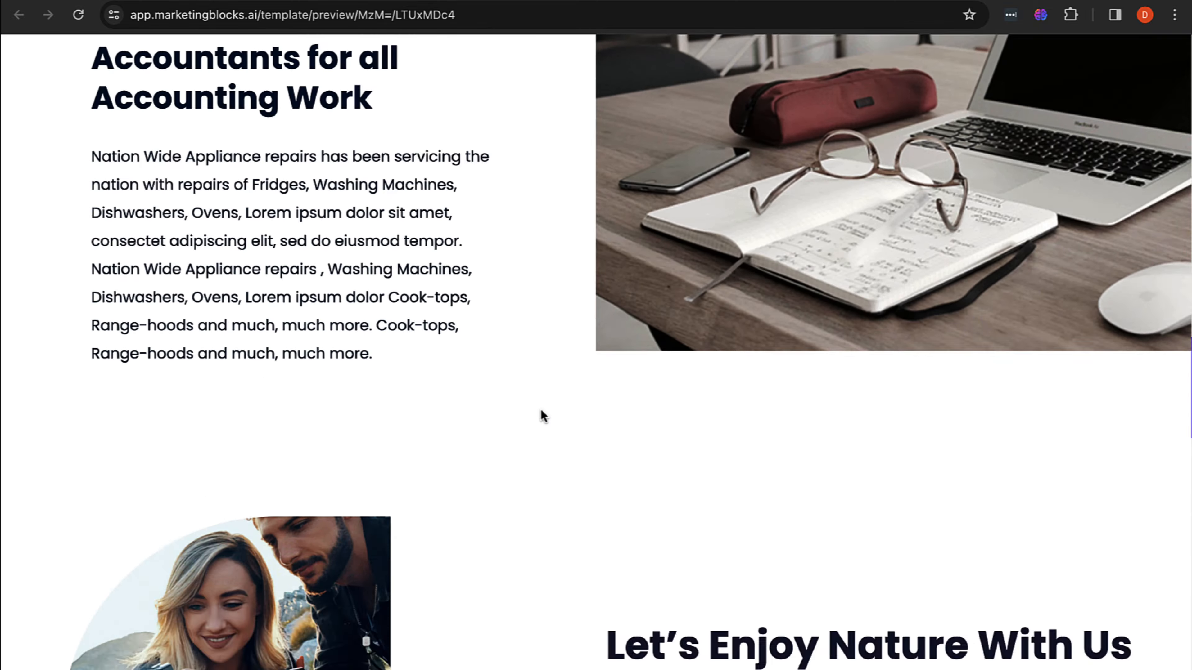
{"action": "scroll", "coordinate": [540, 413], "scroll_direction": "up", "scroll_amount": 20}
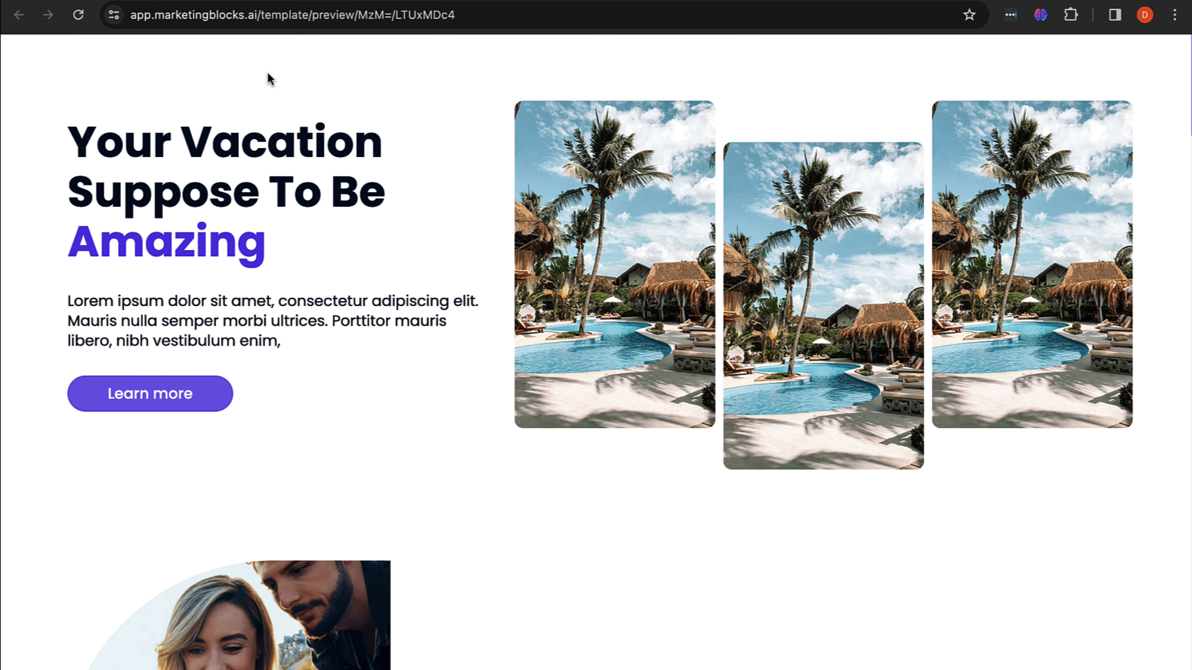
{"action": "left_click", "coordinate": [157, 1]}
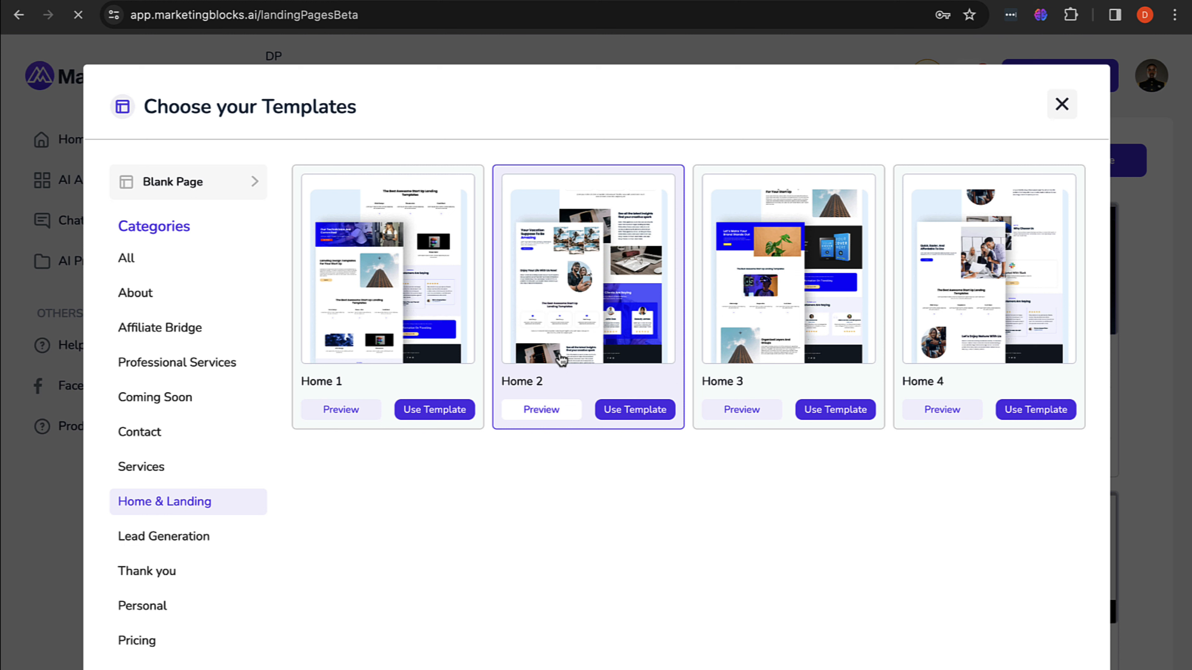
{"action": "left_click", "coordinate": [1022, 415]}
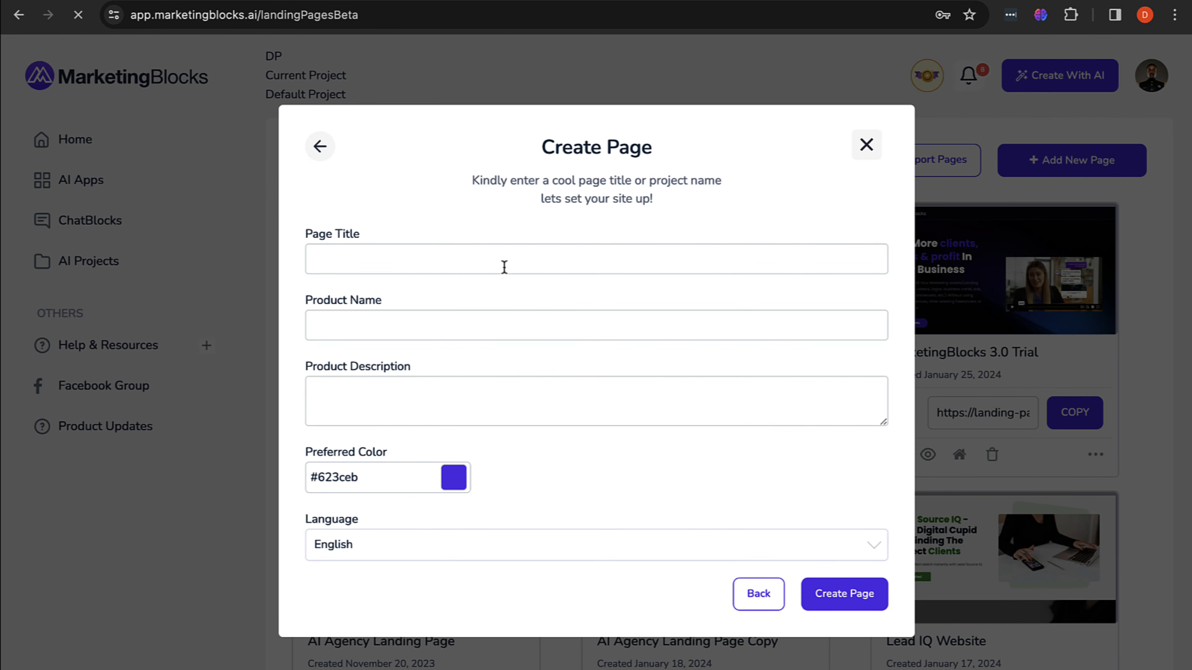
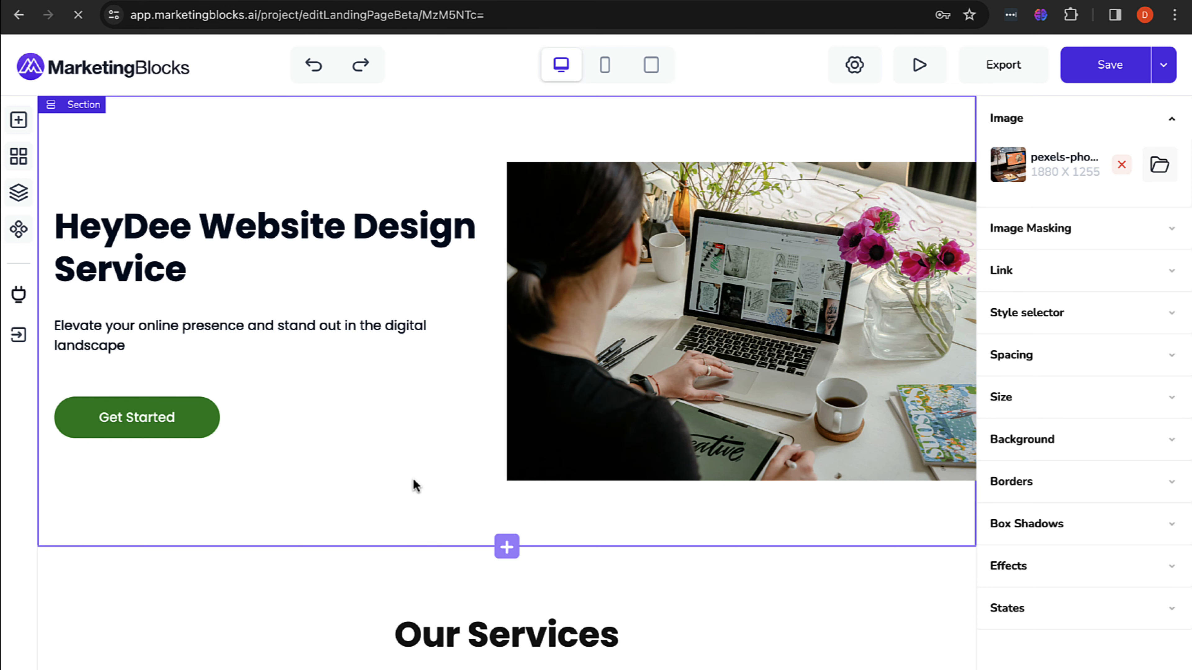
Step: Review the generated HeyDee Website Design Service page from its hero section through services and testimonials to the footer
{"action": "scroll", "coordinate": [415, 486], "scroll_direction": "down", "scroll_amount": 3}
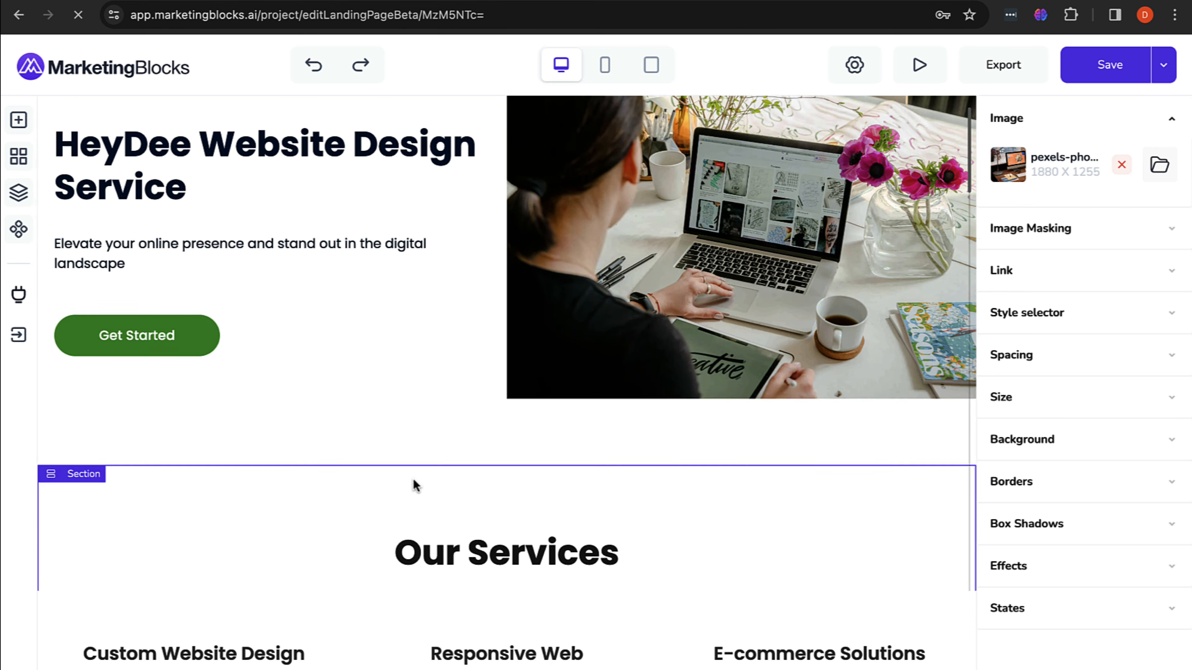
{"action": "scroll", "coordinate": [415, 486], "scroll_direction": "up", "scroll_amount": 3}
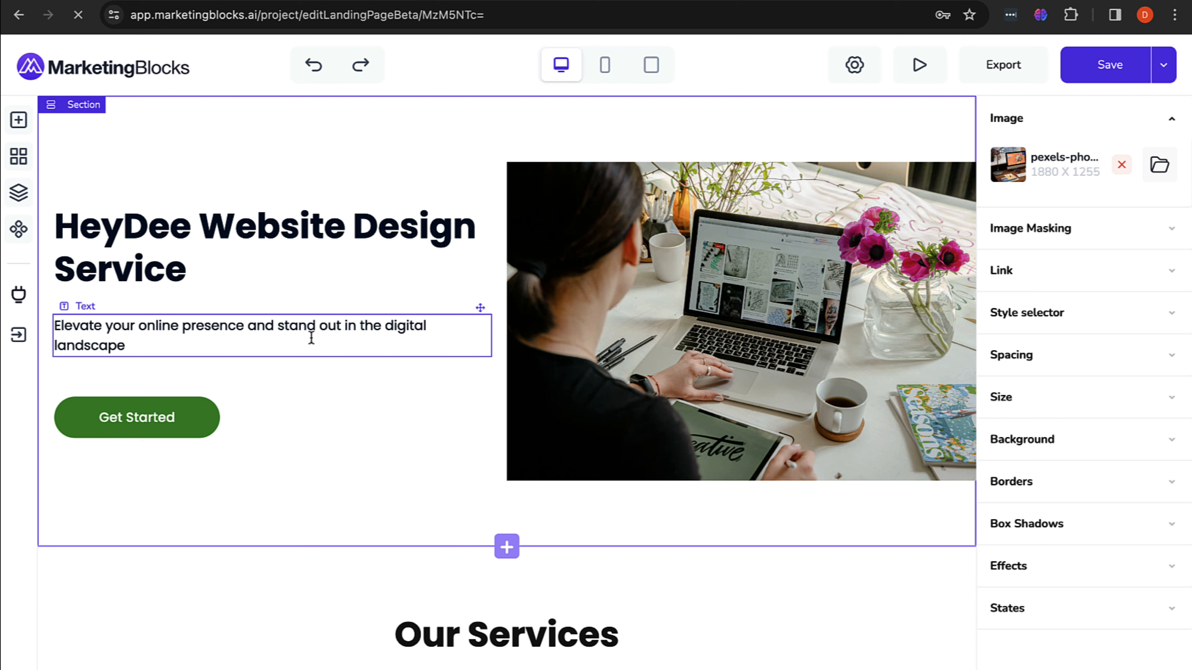
{"action": "scroll", "coordinate": [311, 337], "scroll_direction": "down", "scroll_amount": 1}
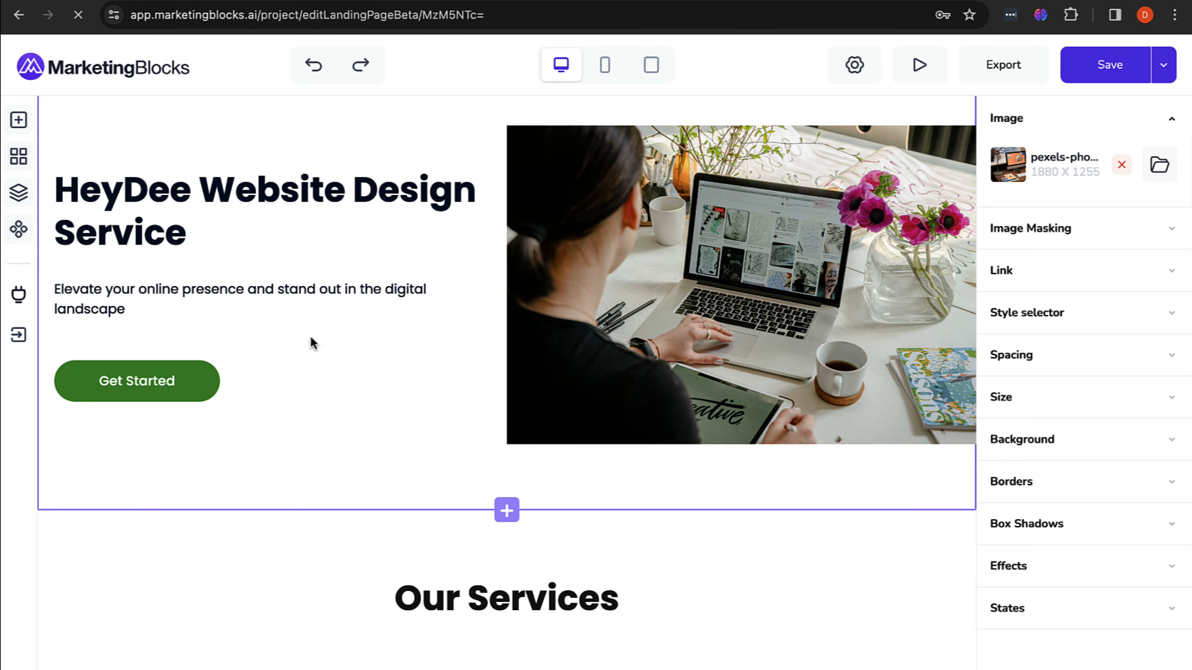
{"action": "scroll", "coordinate": [390, 419], "scroll_direction": "down", "scroll_amount": 10}
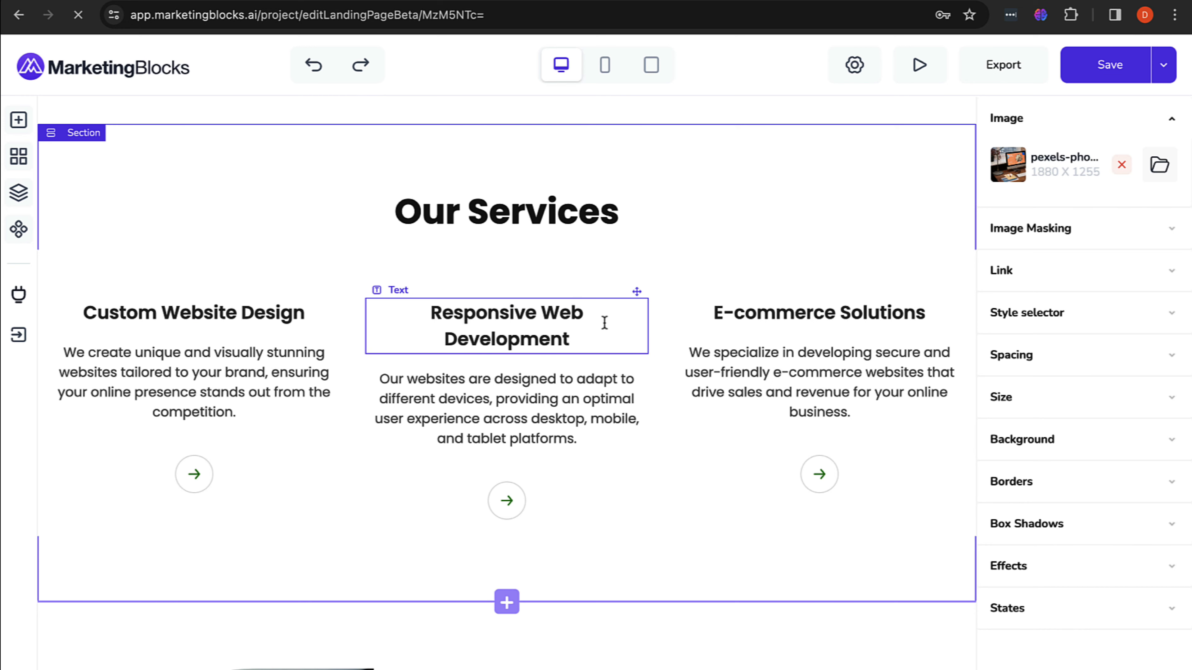
{"action": "scroll", "coordinate": [842, 319], "scroll_direction": "down", "scroll_amount": 5}
{"action": "scroll", "coordinate": [842, 318], "scroll_direction": "down", "scroll_amount": 6}
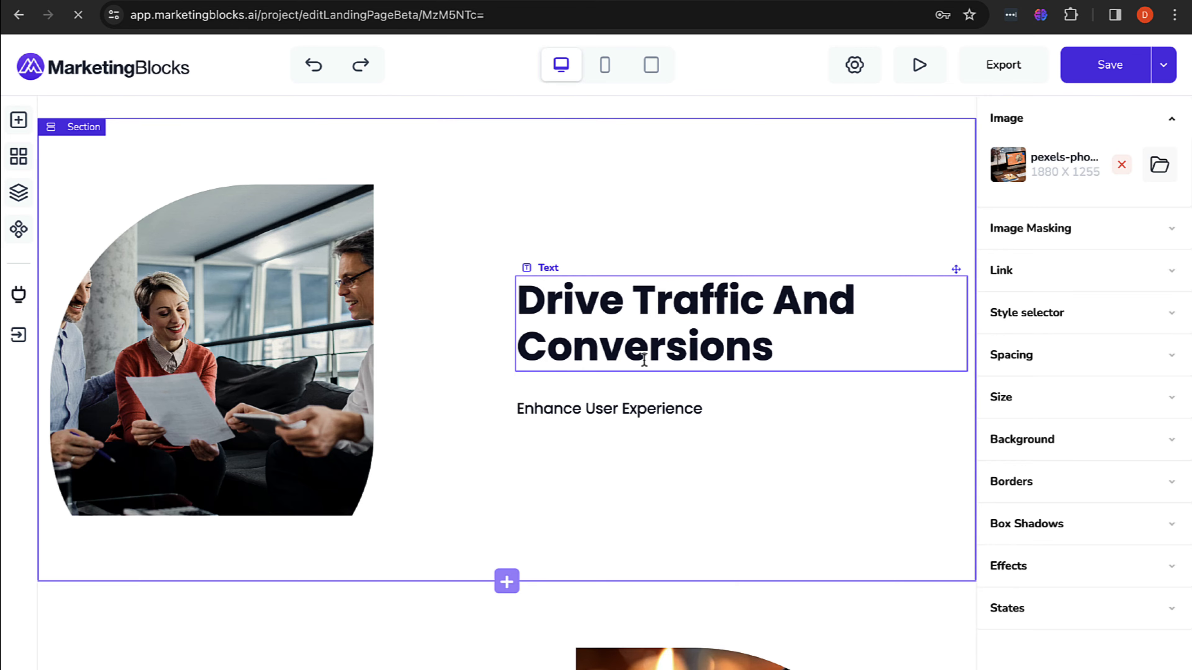
{"action": "scroll", "coordinate": [641, 357], "scroll_direction": "down", "scroll_amount": 9}
{"action": "scroll", "coordinate": [297, 437], "scroll_direction": "down", "scroll_amount": 12}
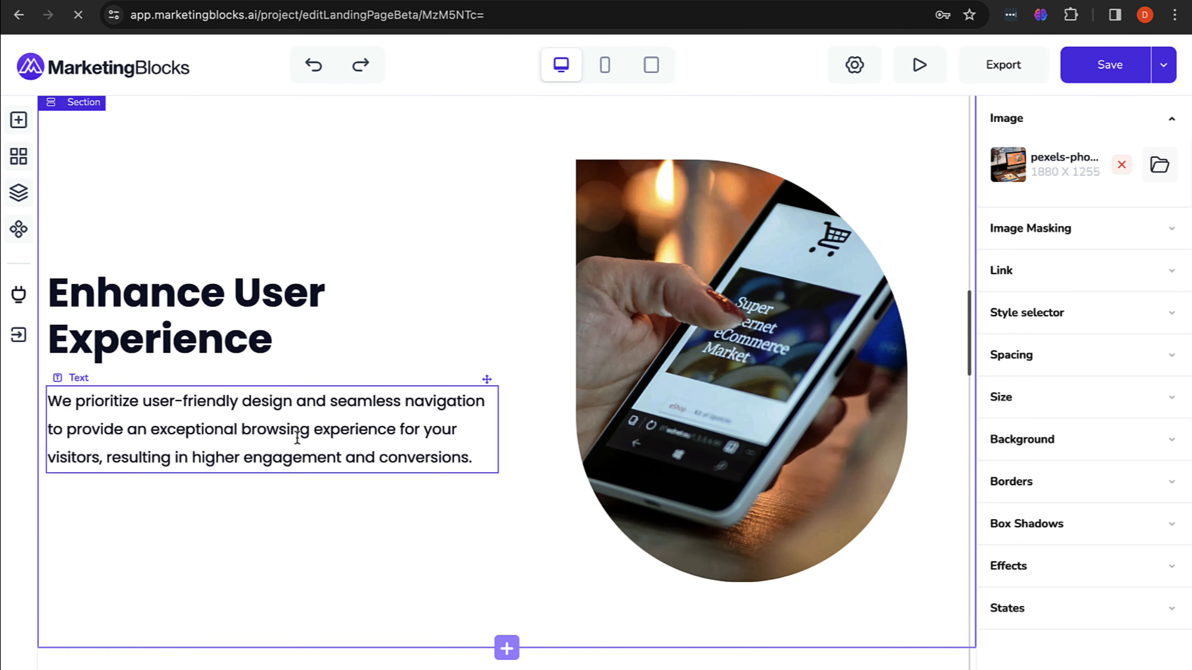
{"action": "scroll", "coordinate": [659, 504], "scroll_direction": "down", "scroll_amount": 10}
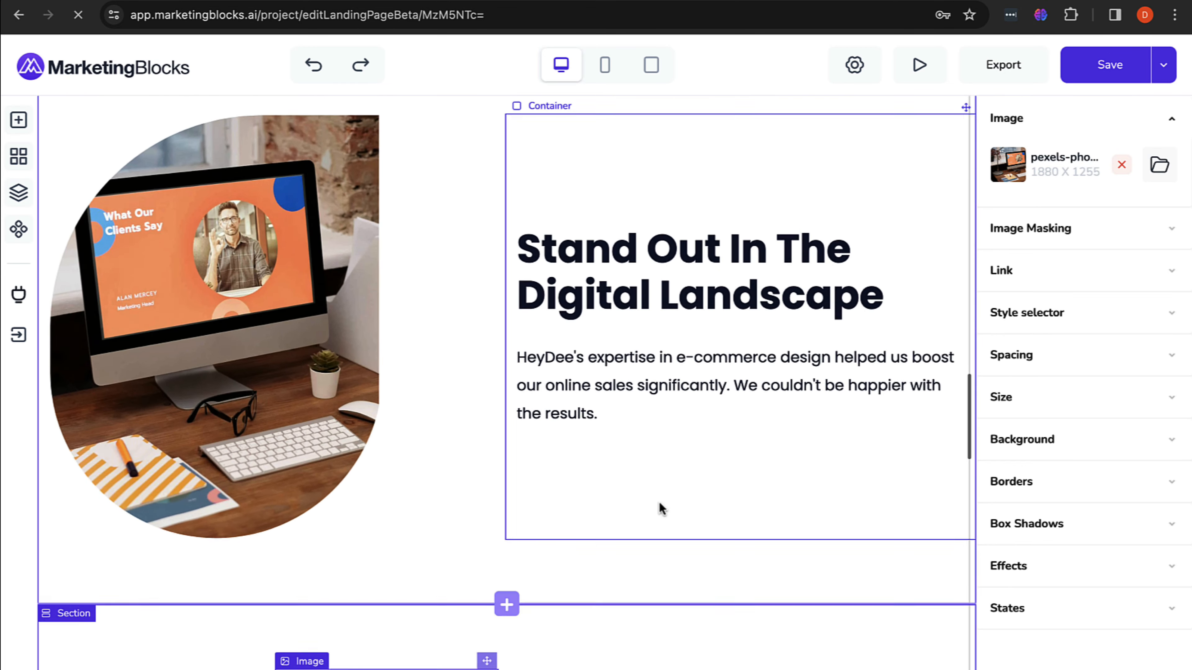
{"action": "scroll", "coordinate": [659, 501], "scroll_direction": "down", "scroll_amount": 13}
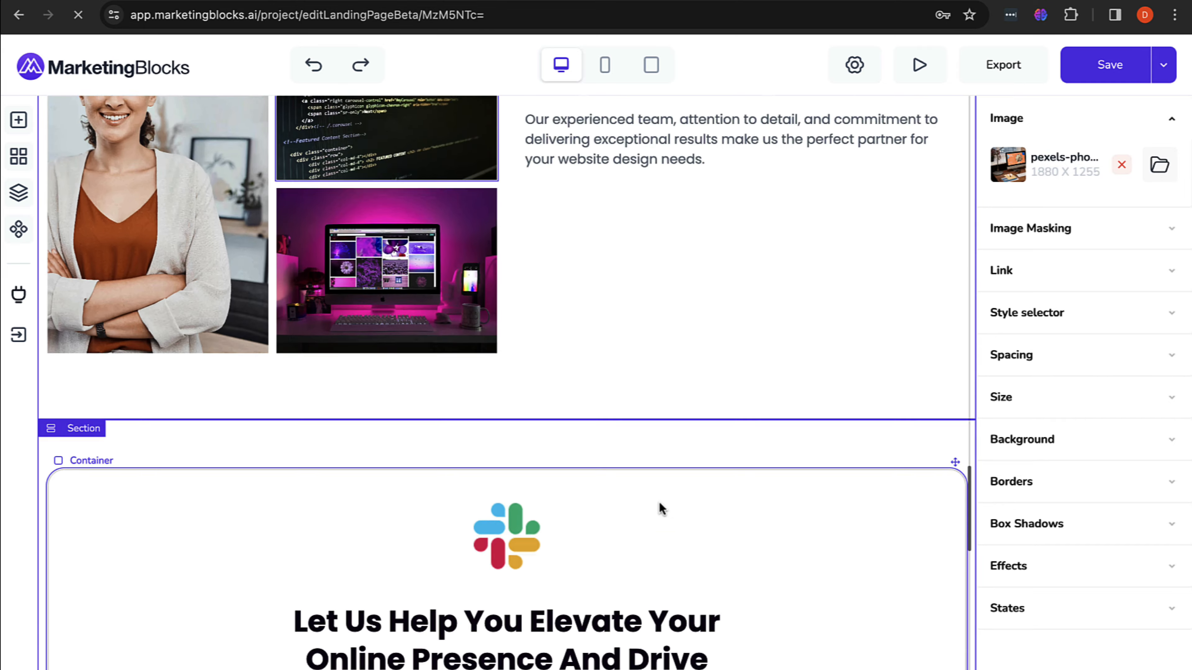
{"action": "scroll", "coordinate": [659, 504], "scroll_direction": "down", "scroll_amount": 10}
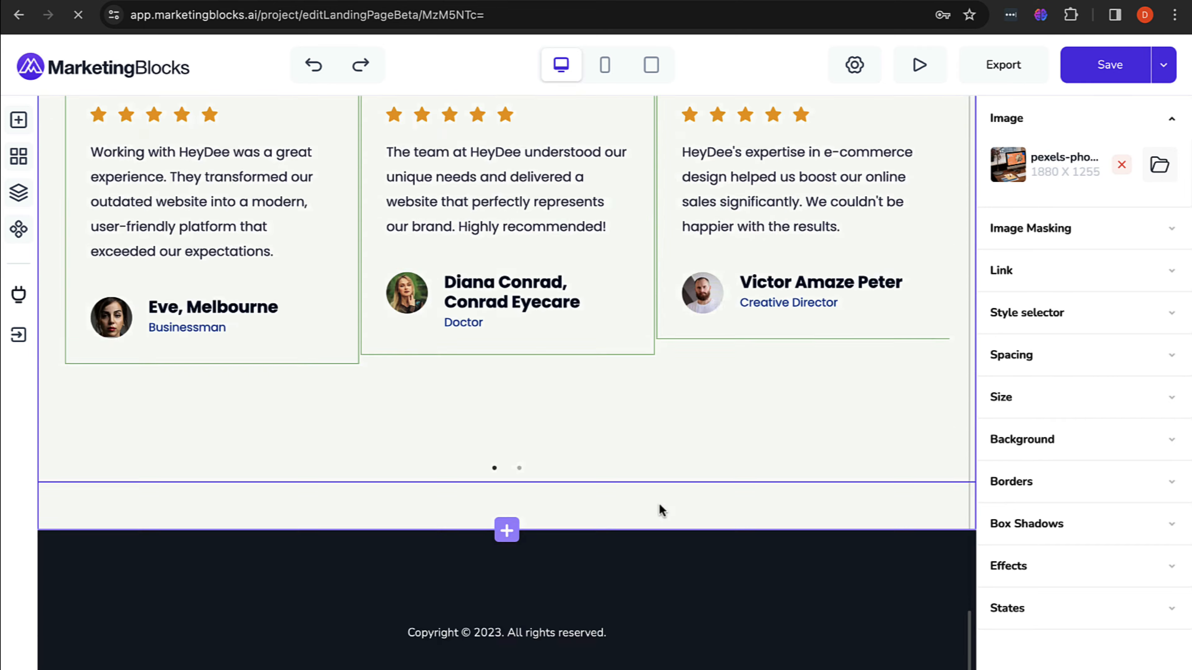
{"action": "scroll", "coordinate": [659, 504], "scroll_direction": "up", "scroll_amount": 20}
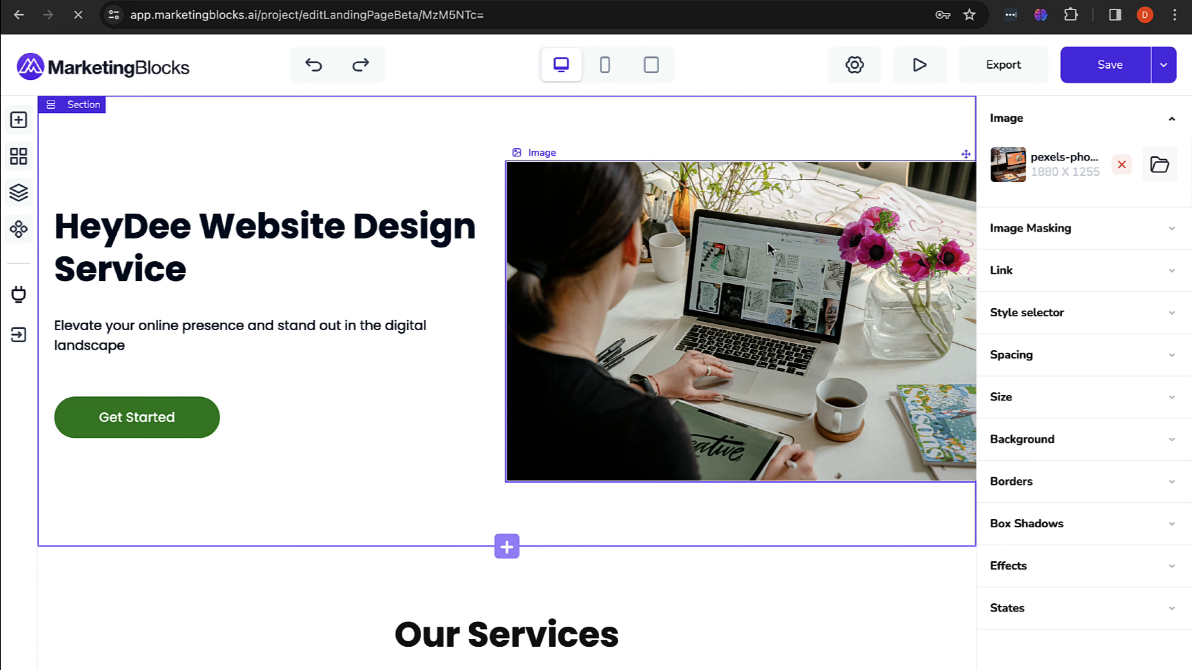
{"action": "scroll", "coordinate": [769, 248], "scroll_direction": "down", "scroll_amount": 5}
{"action": "scroll", "coordinate": [769, 249], "scroll_direction": "up", "scroll_amount": 5}
{"action": "scroll", "coordinate": [860, 170], "scroll_direction": "down", "scroll_amount": 5}
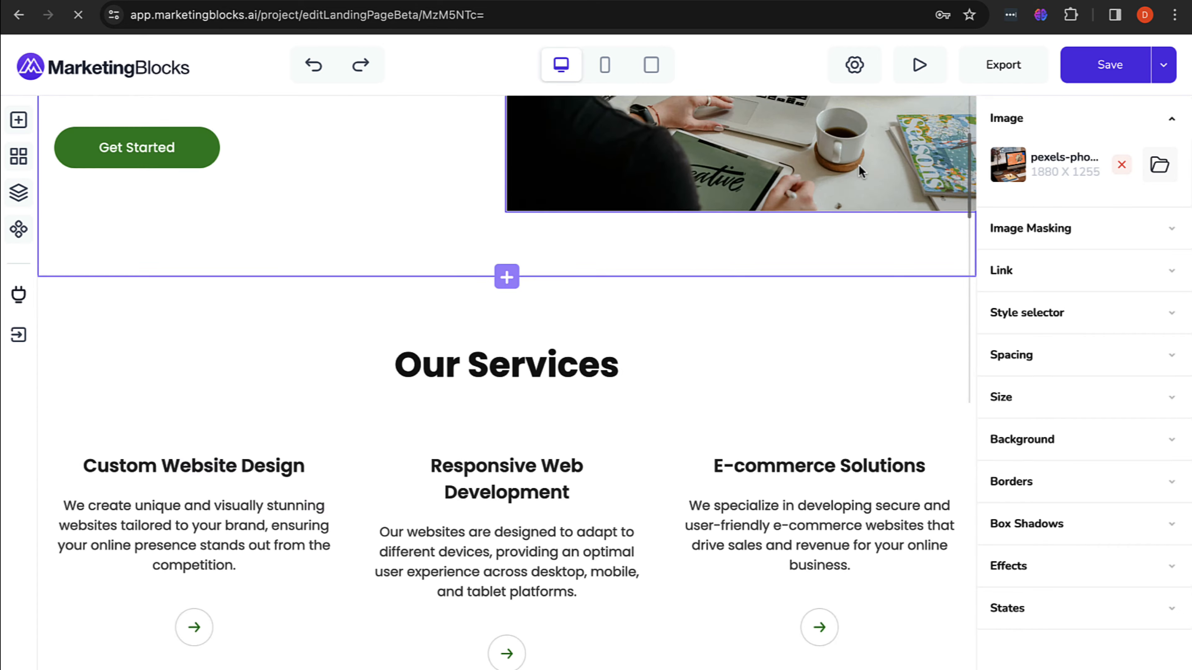
{"action": "scroll", "coordinate": [860, 170], "scroll_direction": "up", "scroll_amount": 5}
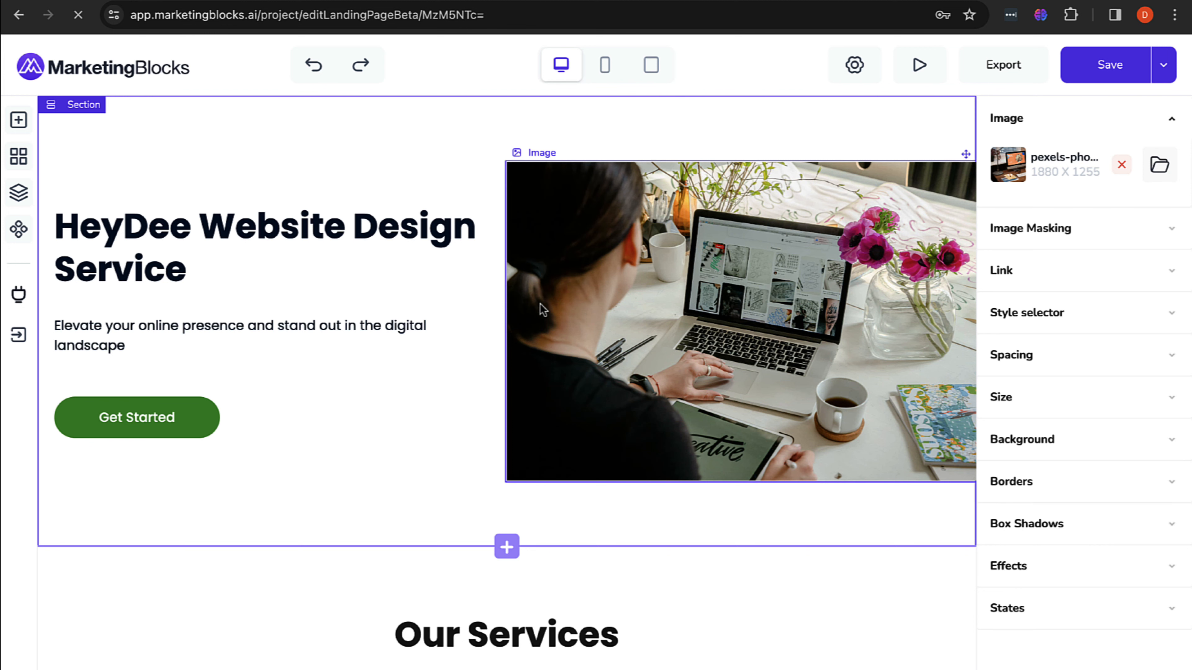
Step: Look over the hero and Our Services sections of the page and select the hero section
{"action": "scroll", "coordinate": [540, 305], "scroll_direction": "down", "scroll_amount": 8}
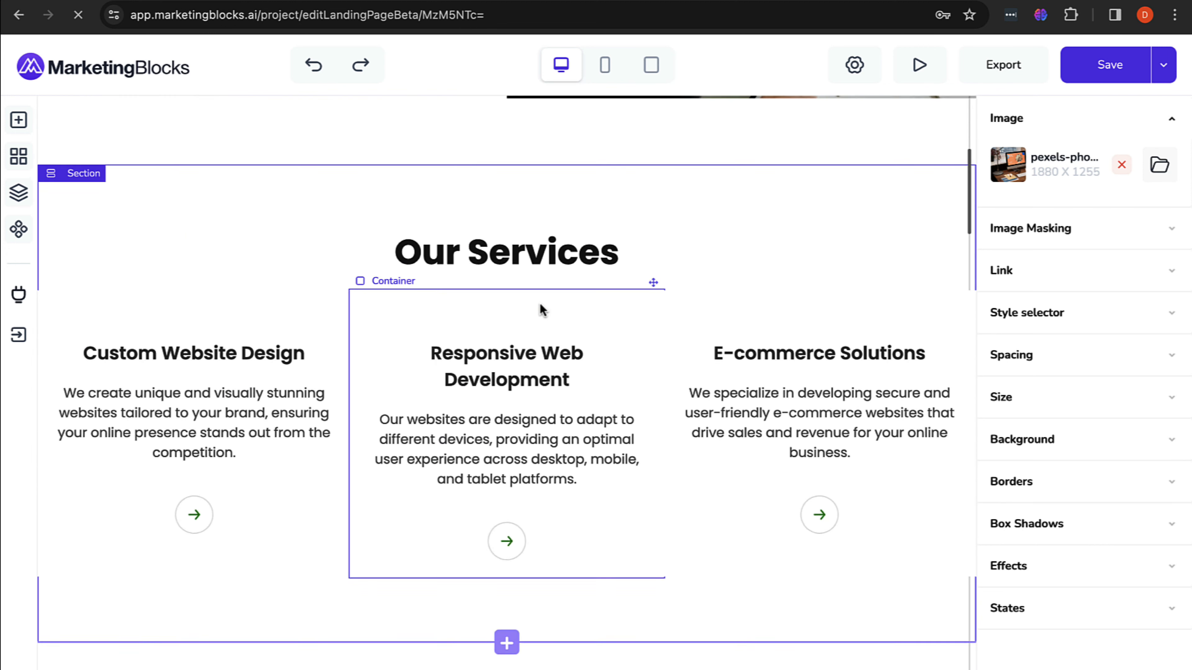
{"action": "scroll", "coordinate": [540, 304], "scroll_direction": "up", "scroll_amount": 8}
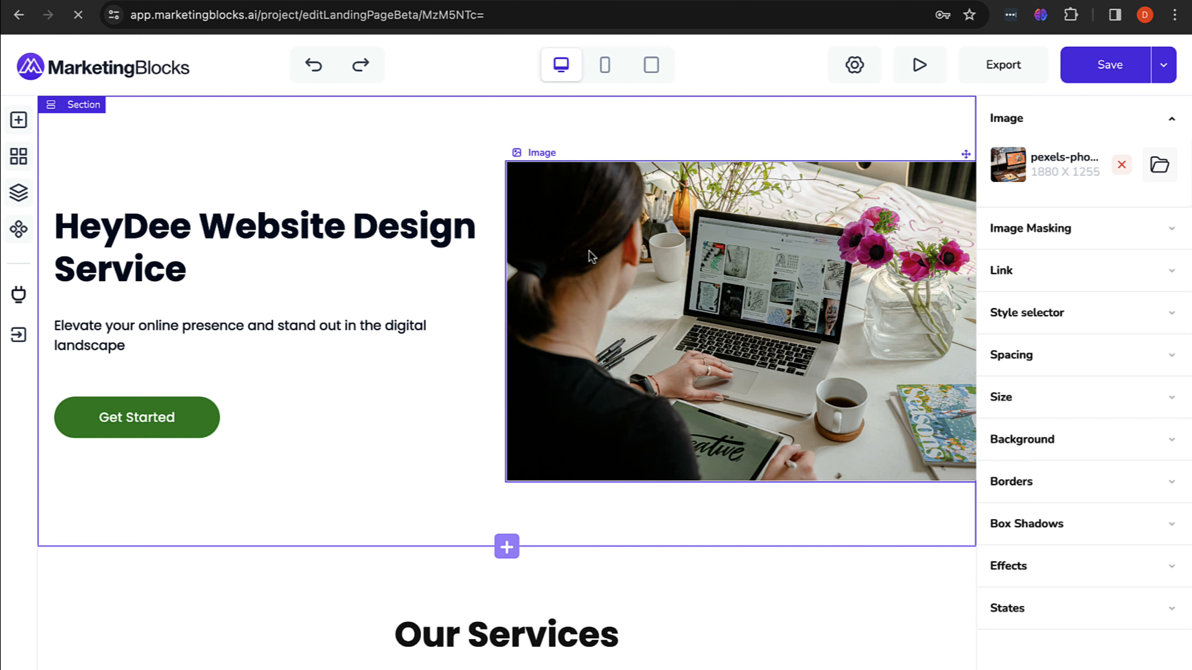
{"action": "left_click", "coordinate": [600, 105]}
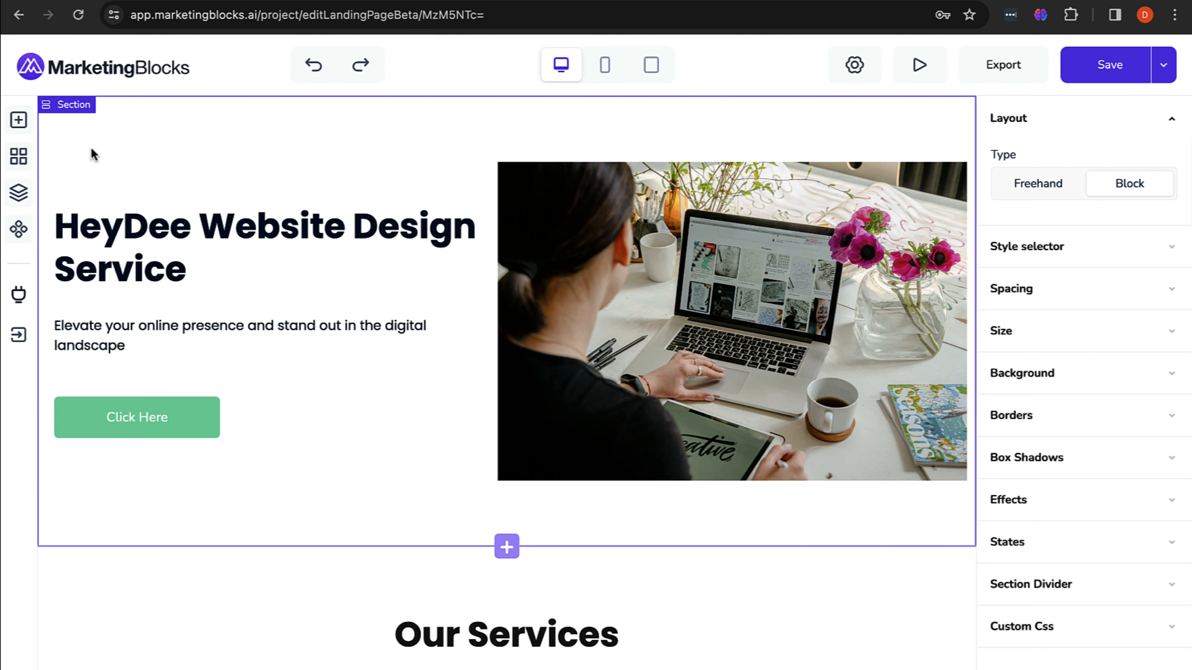
Step: Examine the Layout, Text, Media and General elements available for the page, and close the element library
{"action": "left_click", "coordinate": [19, 121]}
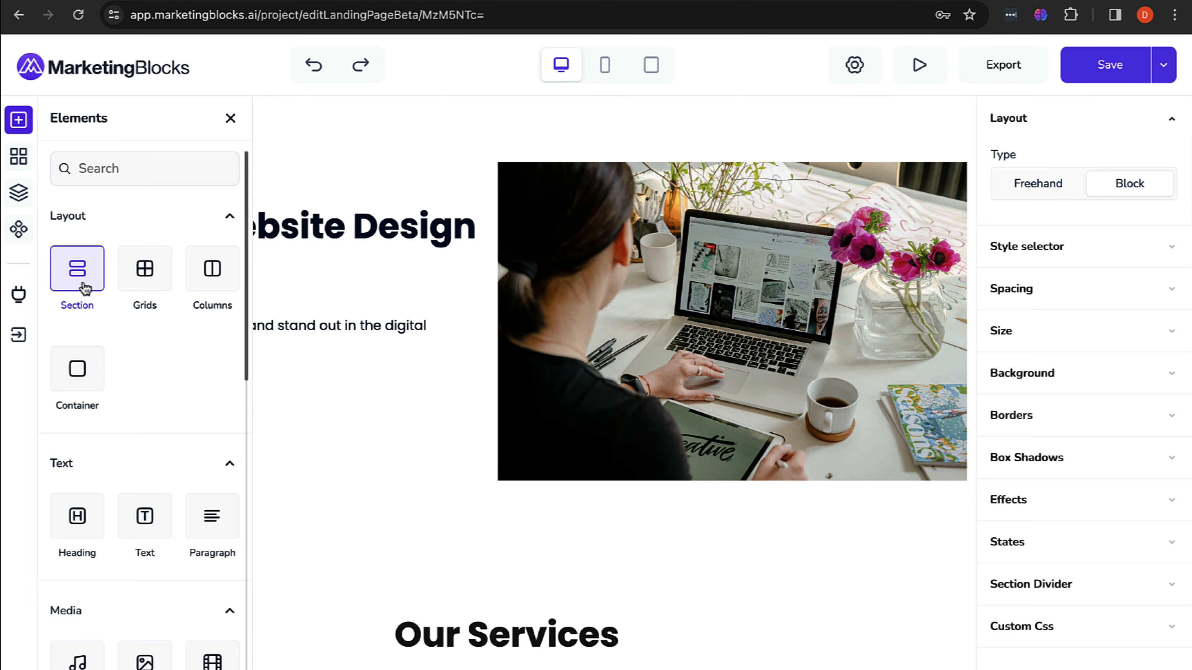
{"action": "scroll", "coordinate": [380, 348], "scroll_direction": "down", "scroll_amount": 4}
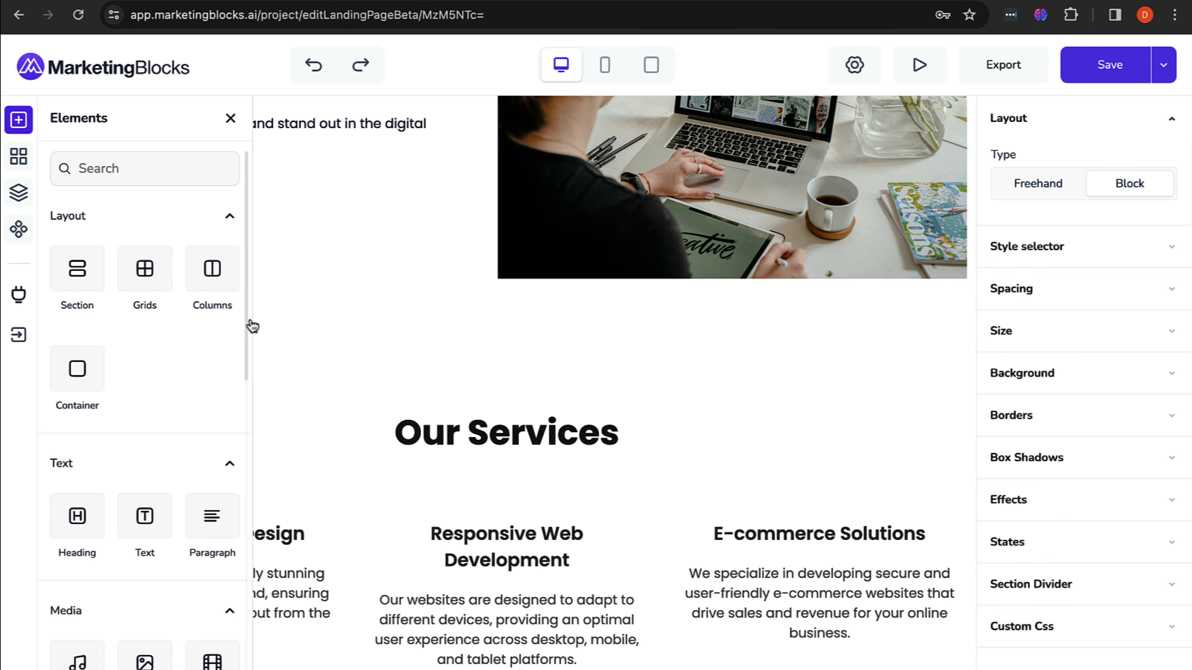
{"action": "scroll", "coordinate": [518, 371], "scroll_direction": "down", "scroll_amount": 2}
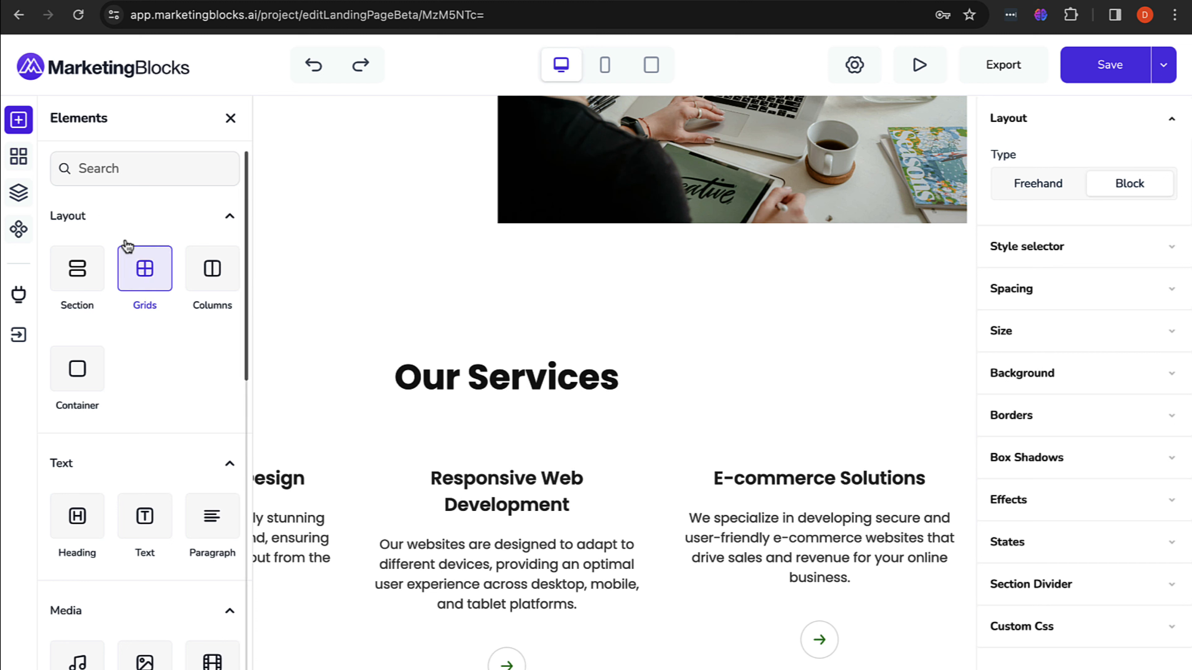
{"action": "scroll", "coordinate": [126, 342], "scroll_direction": "down", "scroll_amount": 3}
{"action": "scroll", "coordinate": [126, 345], "scroll_direction": "up", "scroll_amount": 2}
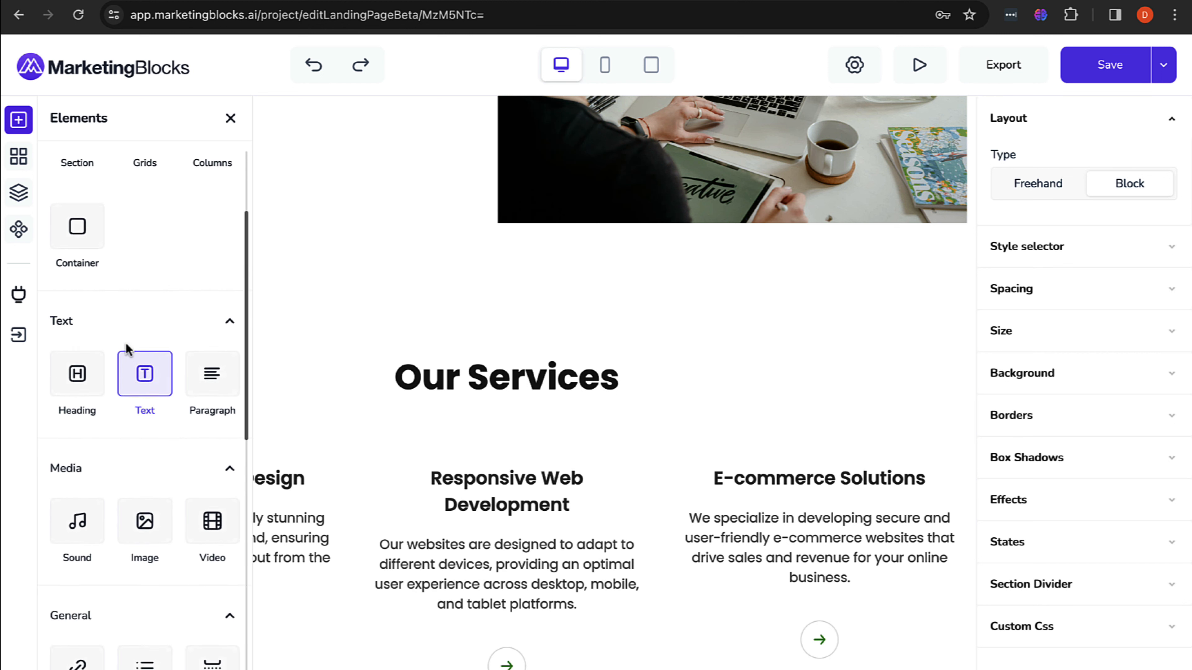
{"action": "scroll", "coordinate": [127, 350], "scroll_direction": "up", "scroll_amount": 1}
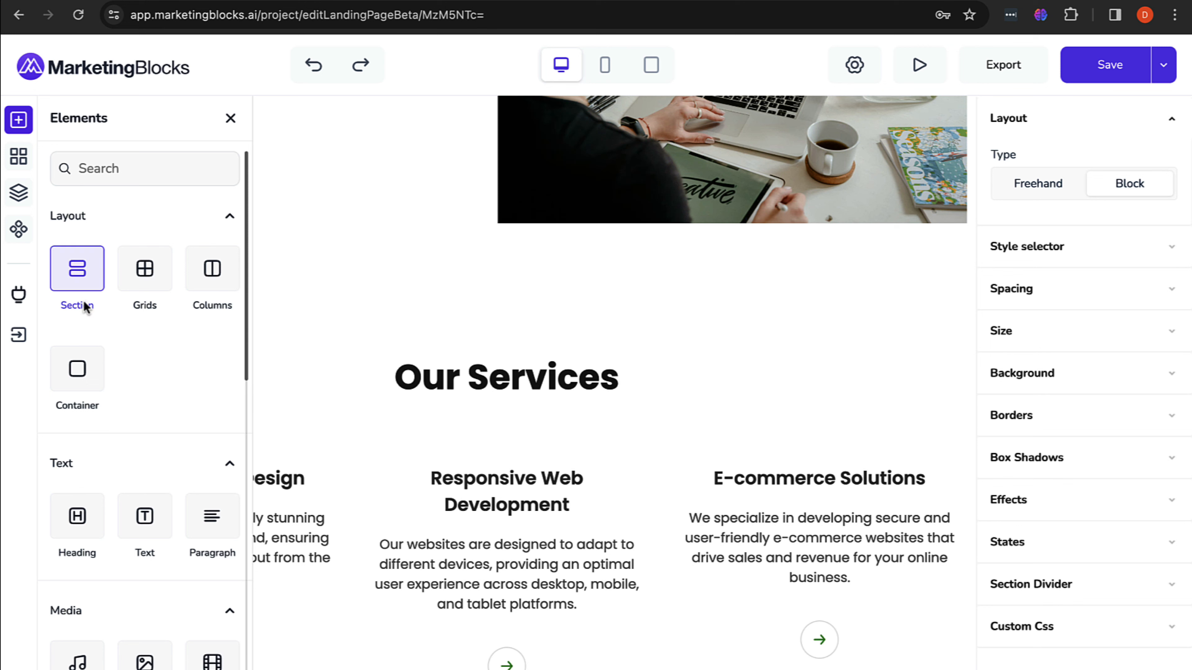
{"action": "scroll", "coordinate": [74, 472], "scroll_direction": "down", "scroll_amount": 4}
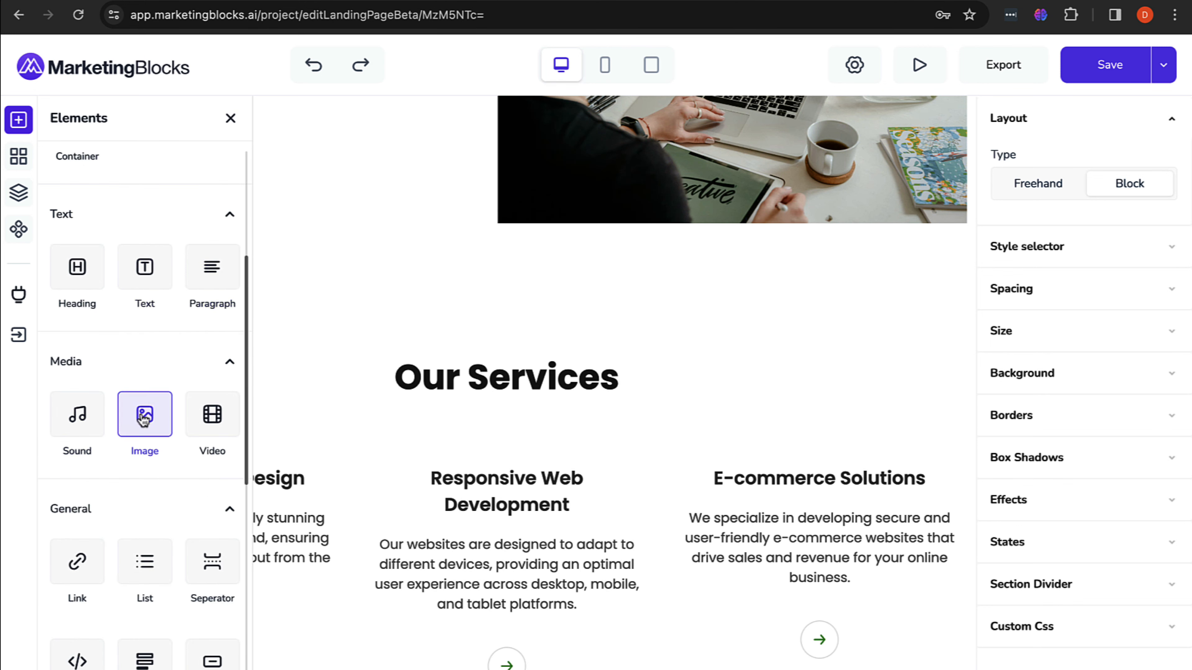
{"action": "scroll", "coordinate": [144, 418], "scroll_direction": "down", "scroll_amount": 3}
{"action": "scroll", "coordinate": [118, 417], "scroll_direction": "down", "scroll_amount": 2}
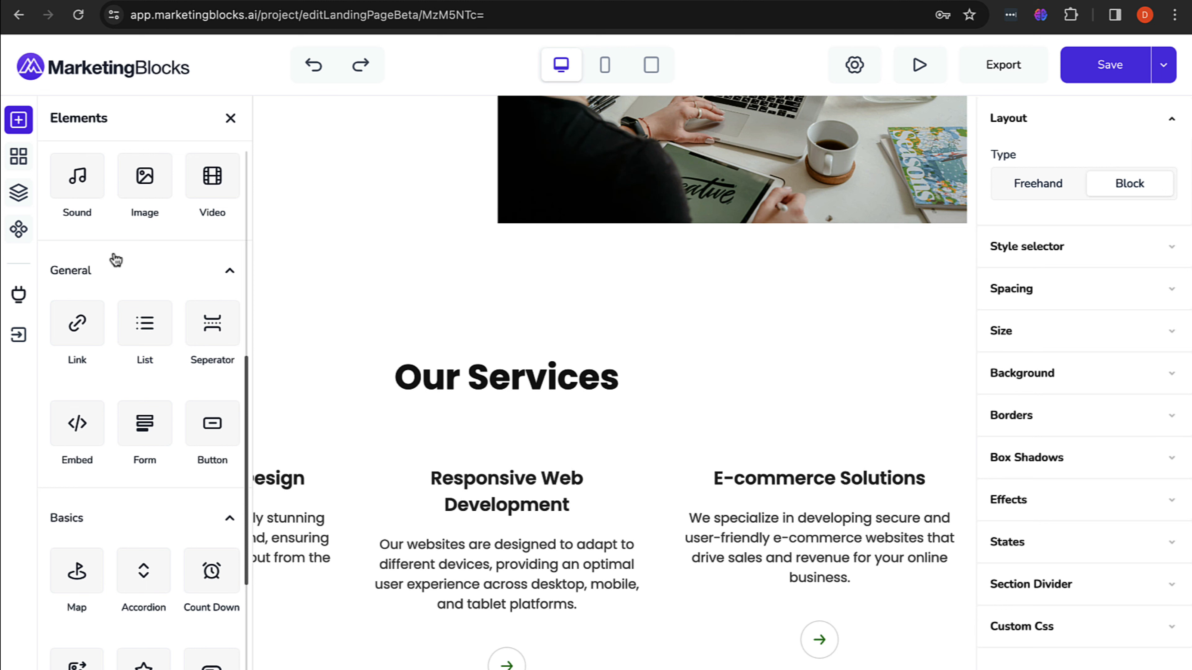
{"action": "left_click", "coordinate": [230, 118]}
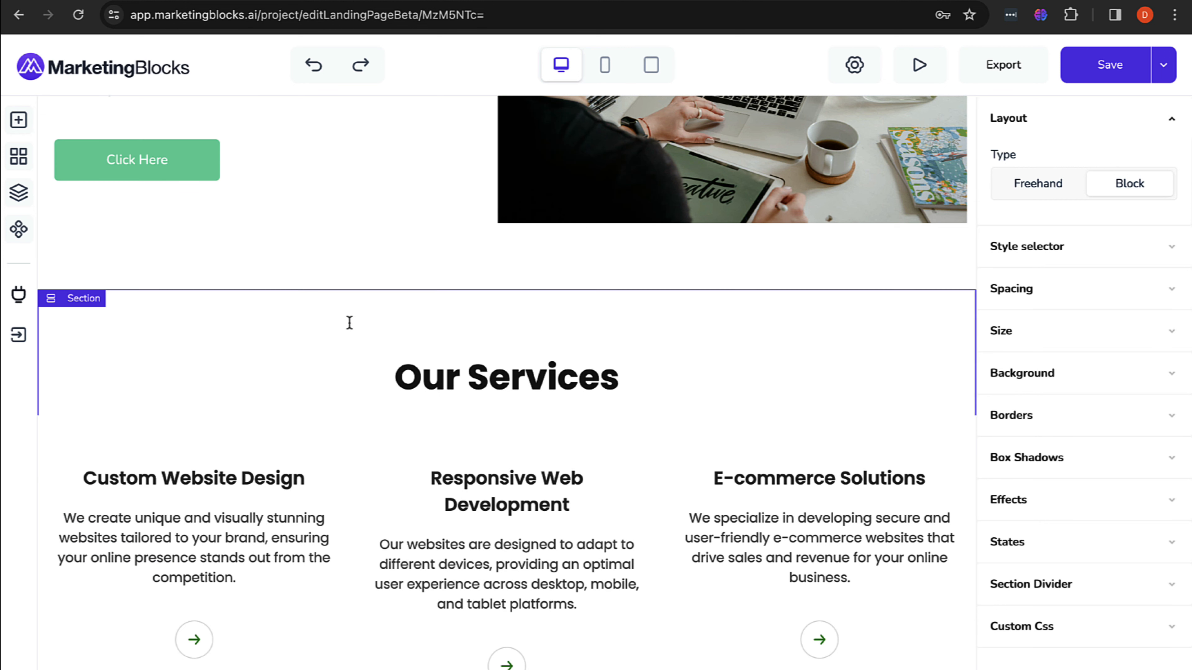
Step: Reopen the element library to examine the Basics and Social Media elements, and close it again
{"action": "left_click", "coordinate": [18, 120]}
{"action": "scroll", "coordinate": [153, 418], "scroll_direction": "down", "scroll_amount": 5}
{"action": "scroll", "coordinate": [154, 418], "scroll_direction": "down", "scroll_amount": 10}
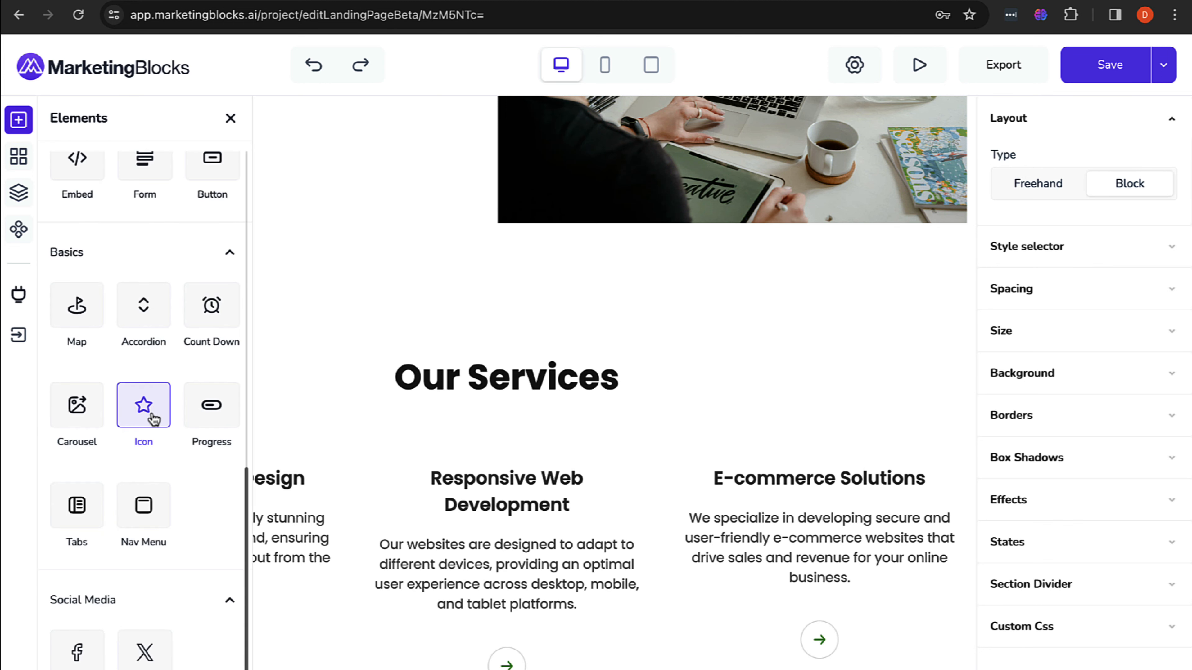
{"action": "scroll", "coordinate": [153, 418], "scroll_direction": "up", "scroll_amount": 8}
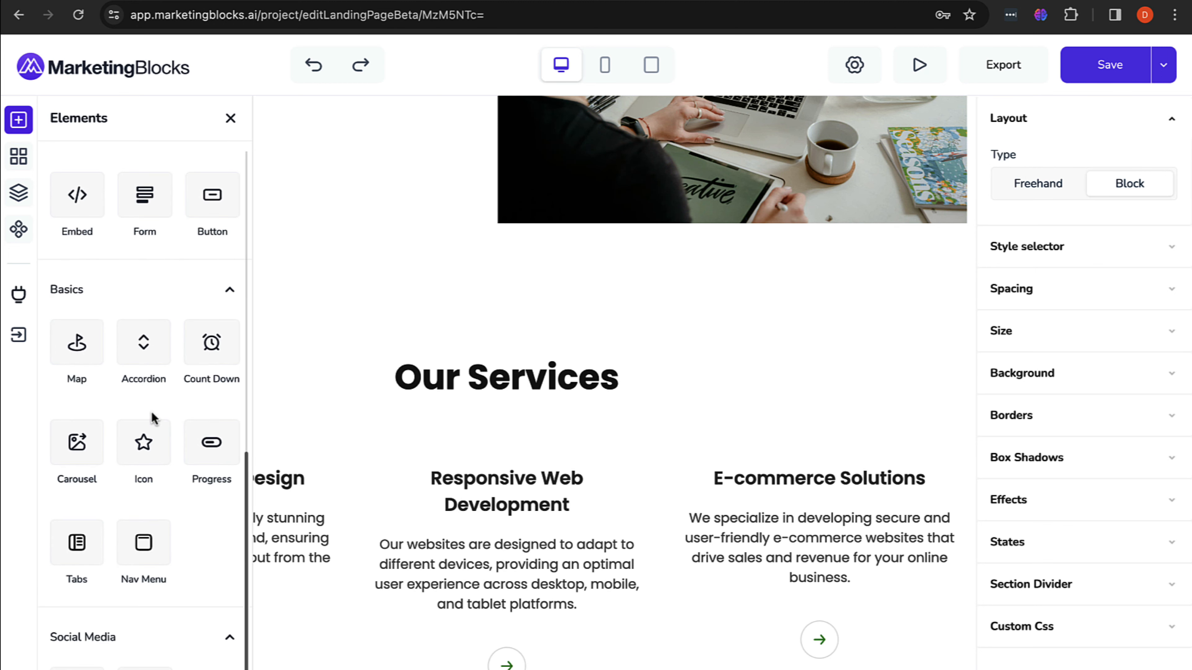
{"action": "left_click", "coordinate": [334, 250]}
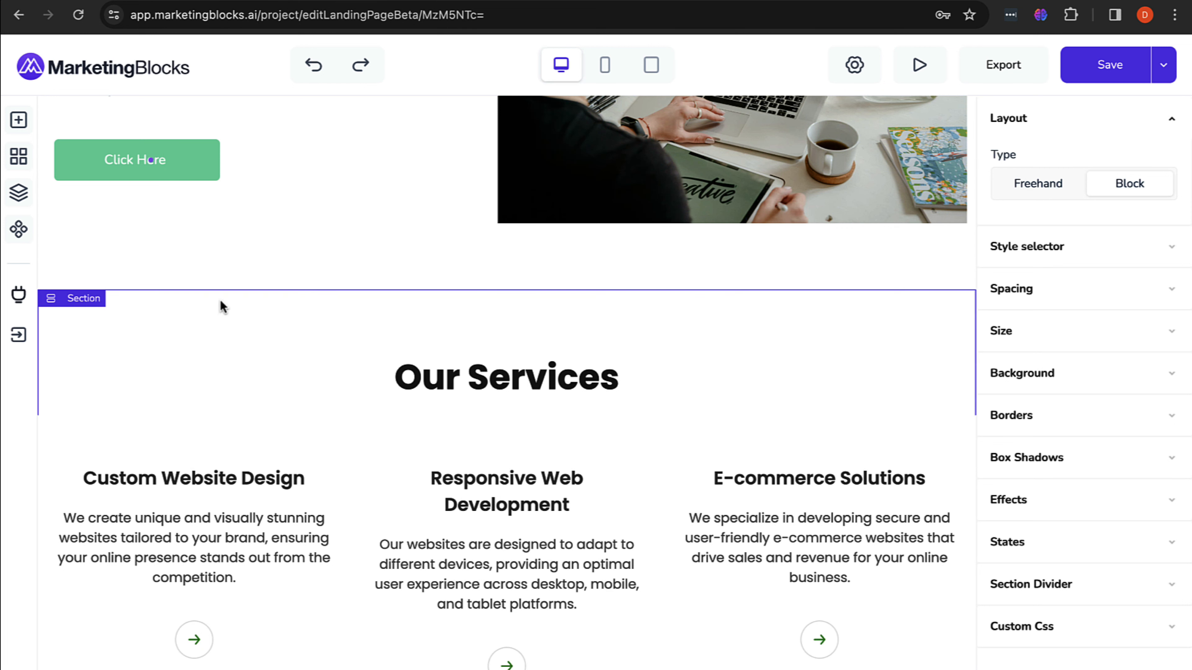
Step: Examine the page's layer tree for the hero and services sections and return to the top of the page
{"action": "left_click", "coordinate": [20, 200]}
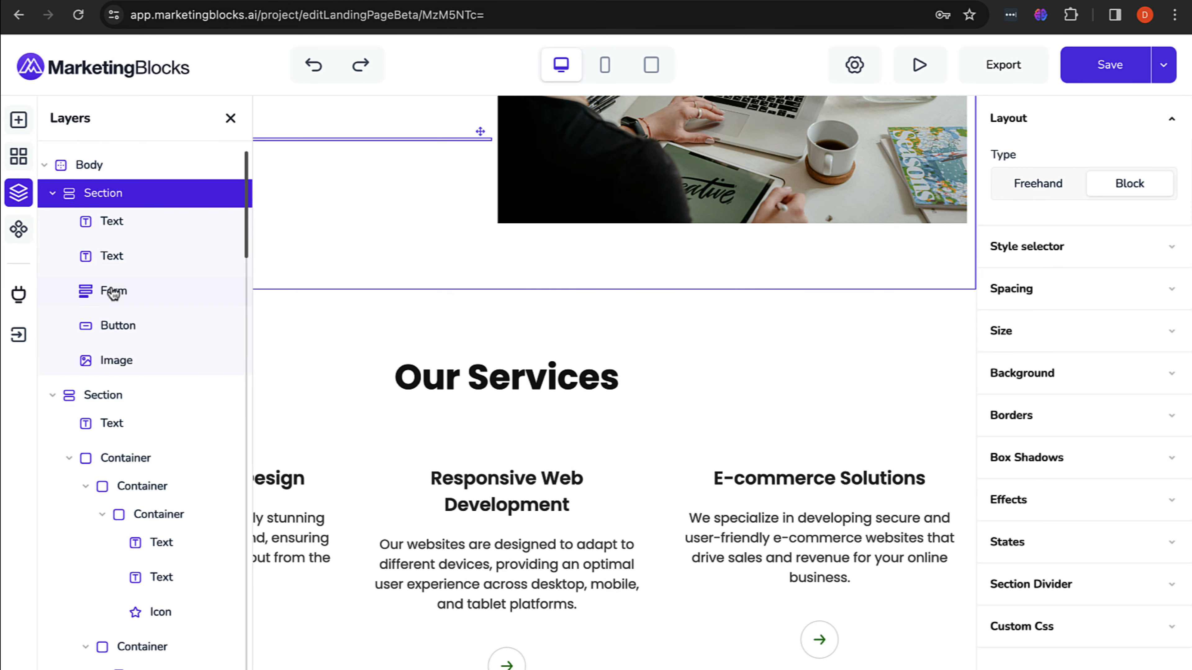
{"action": "scroll", "coordinate": [113, 294], "scroll_direction": "down", "scroll_amount": 1}
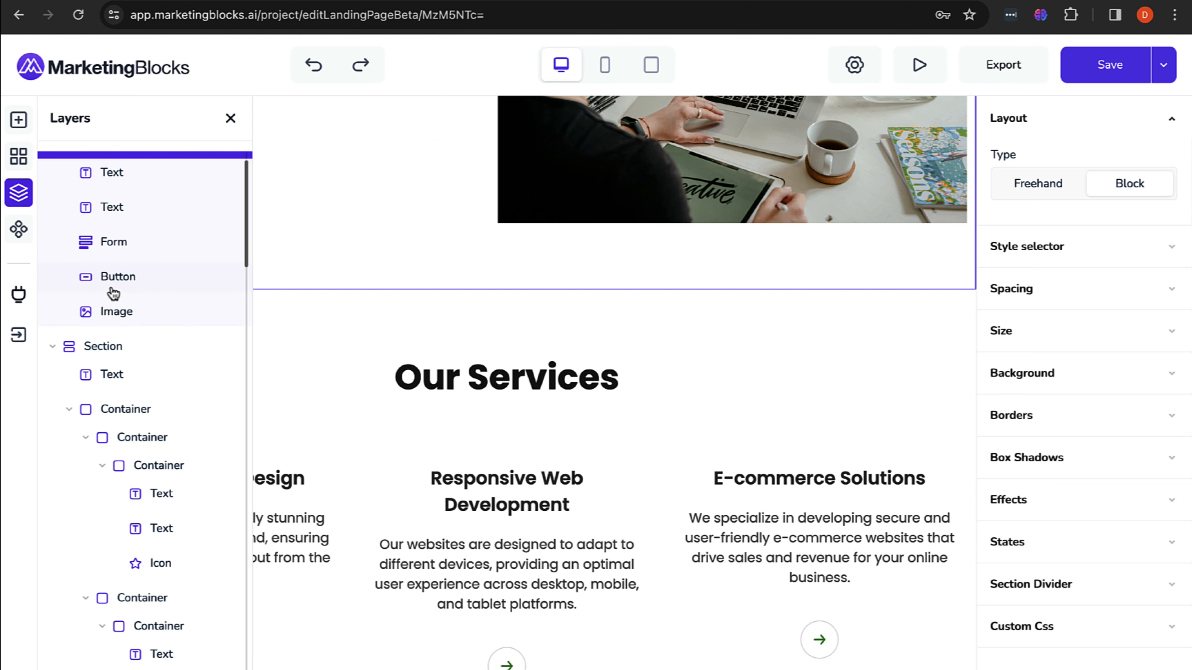
{"action": "left_click", "coordinate": [285, 257]}
{"action": "scroll", "coordinate": [285, 256], "scroll_direction": "up", "scroll_amount": 5}
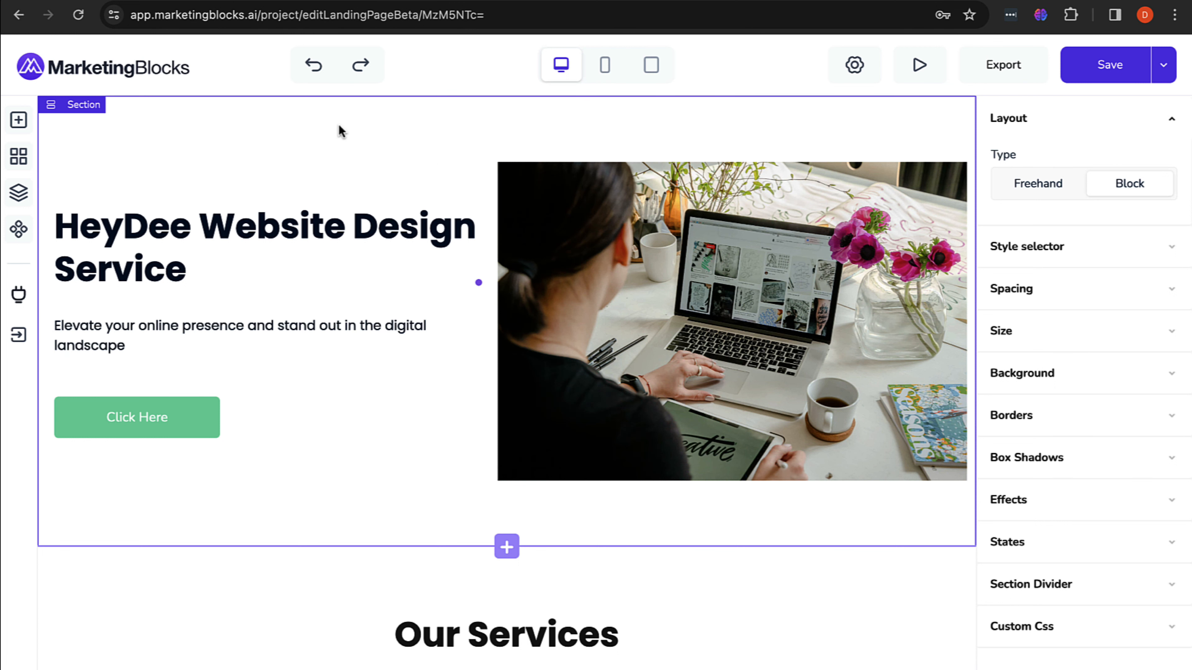
Step: Select the hero's heading text, form and button in turn from the layer tree to inspect their settings
{"action": "left_click", "coordinate": [19, 198]}
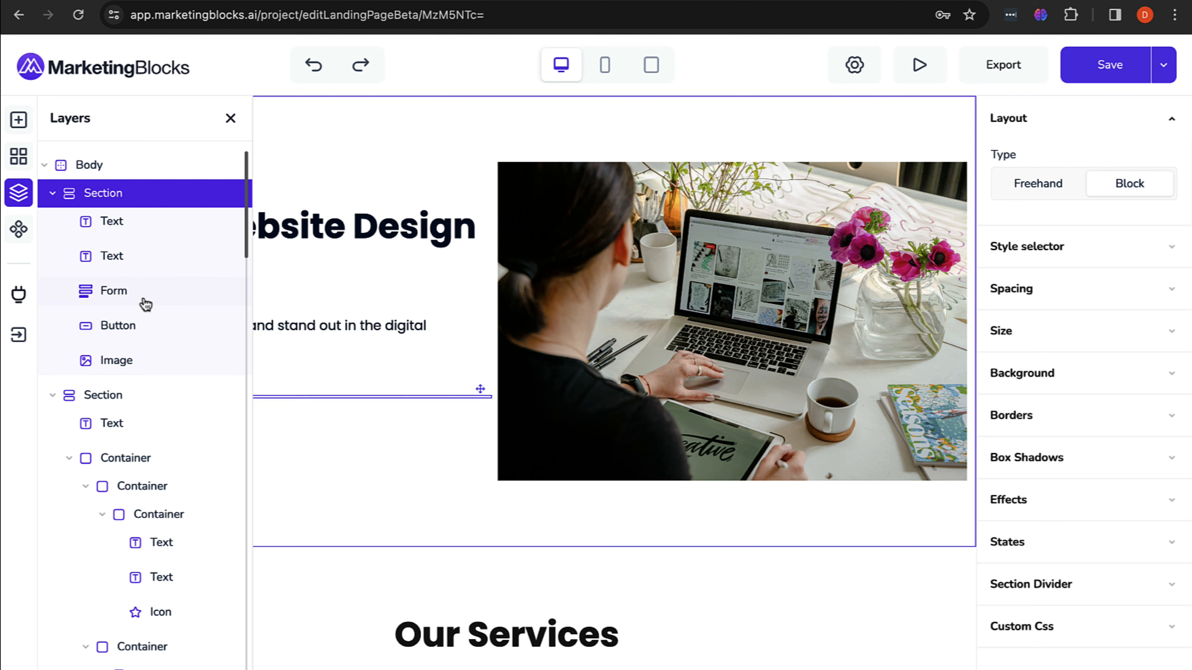
{"action": "left_click", "coordinate": [115, 229]}
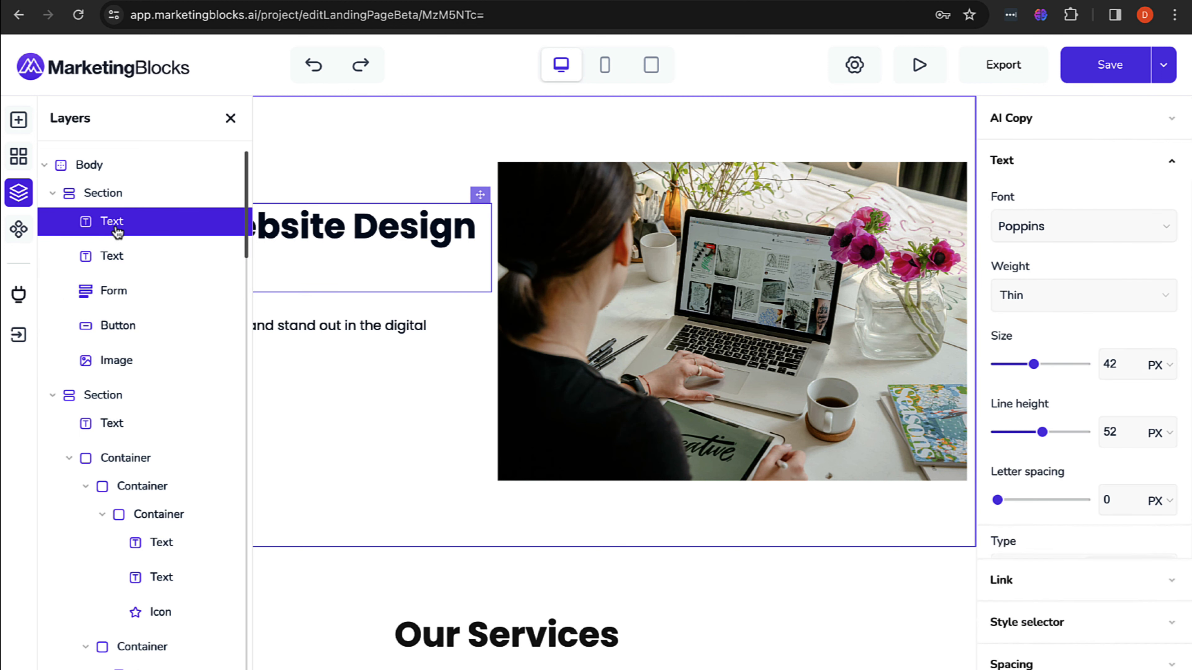
{"action": "left_click", "coordinate": [166, 290]}
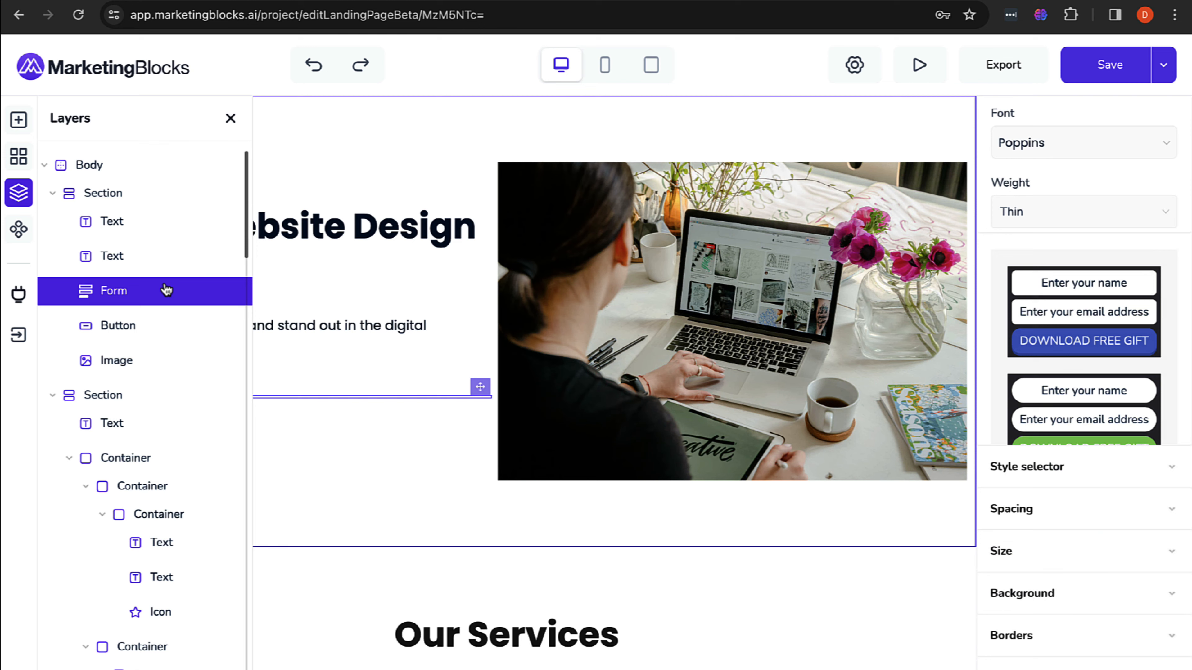
{"action": "left_click", "coordinate": [146, 327]}
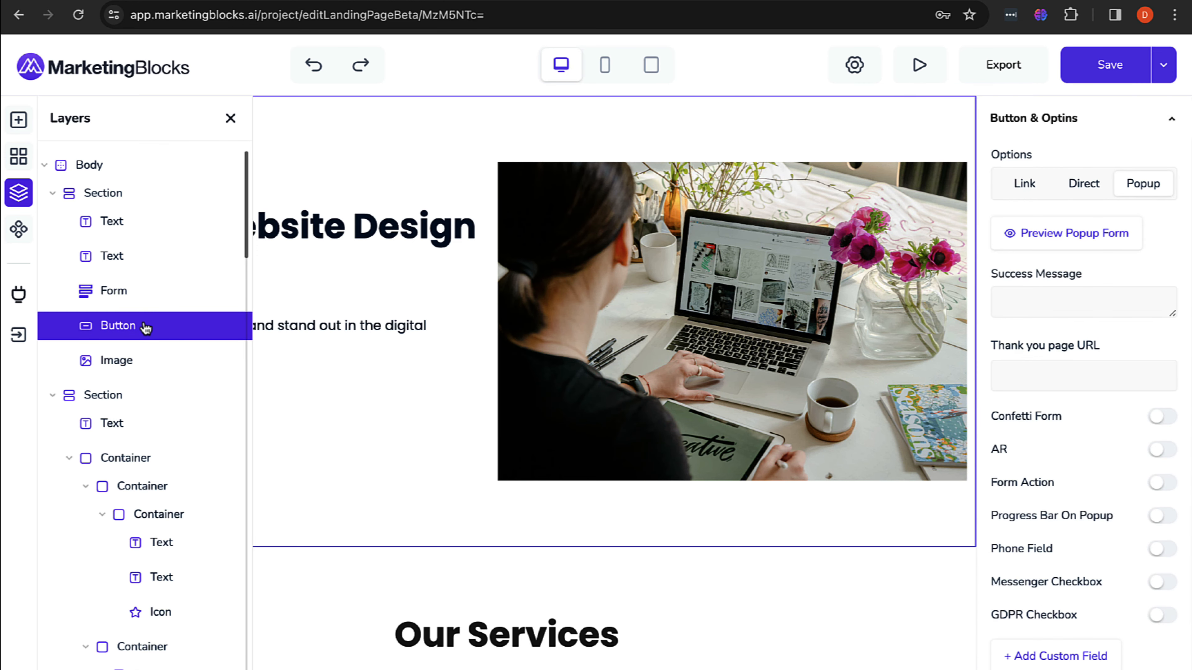
{"action": "left_click", "coordinate": [230, 118]}
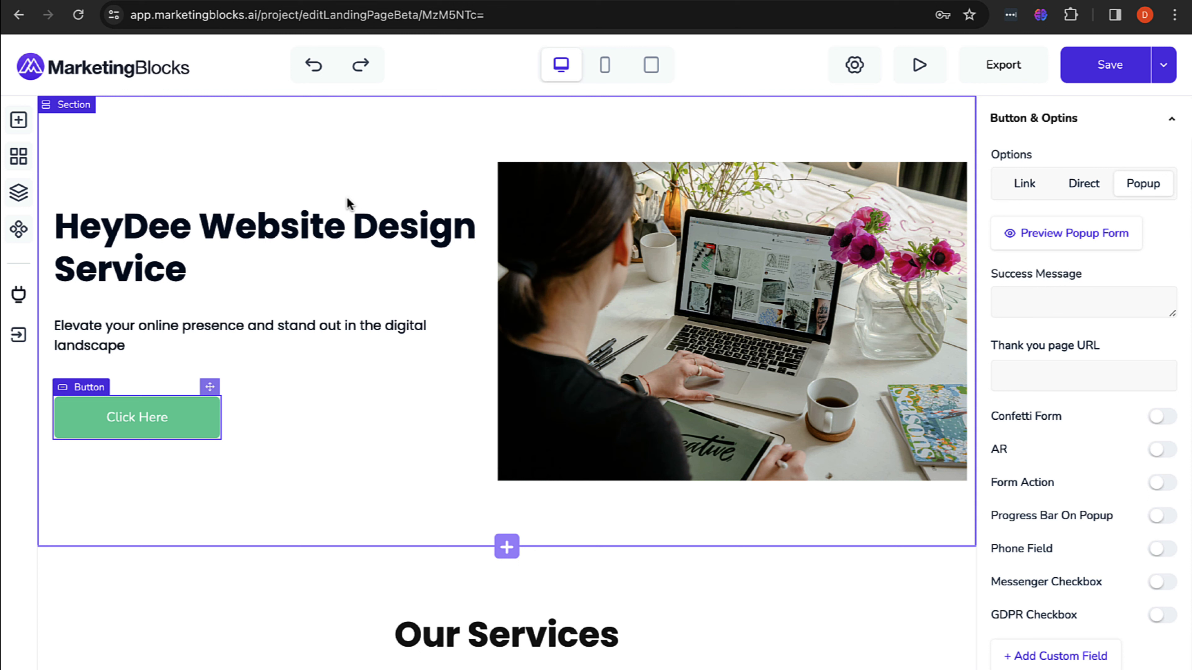
Step: Switch the page to the mobile layout and review it from the hero down through the feature sections
{"action": "scroll", "coordinate": [553, 307], "scroll_direction": "down", "scroll_amount": 2}
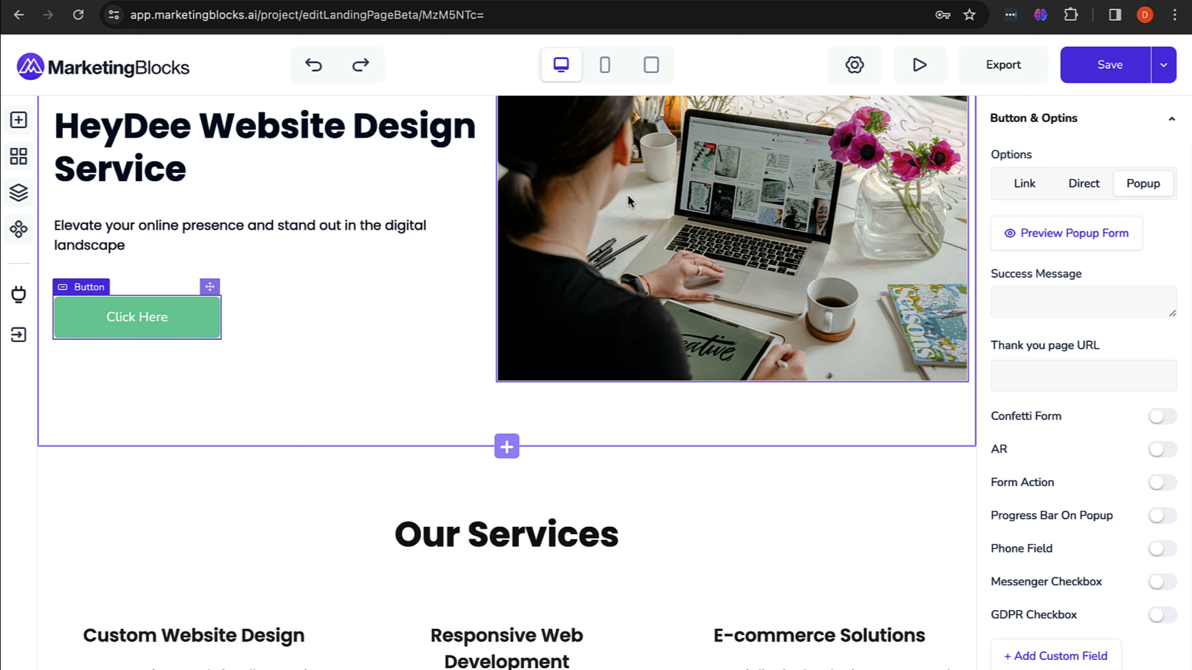
{"action": "left_click", "coordinate": [605, 66]}
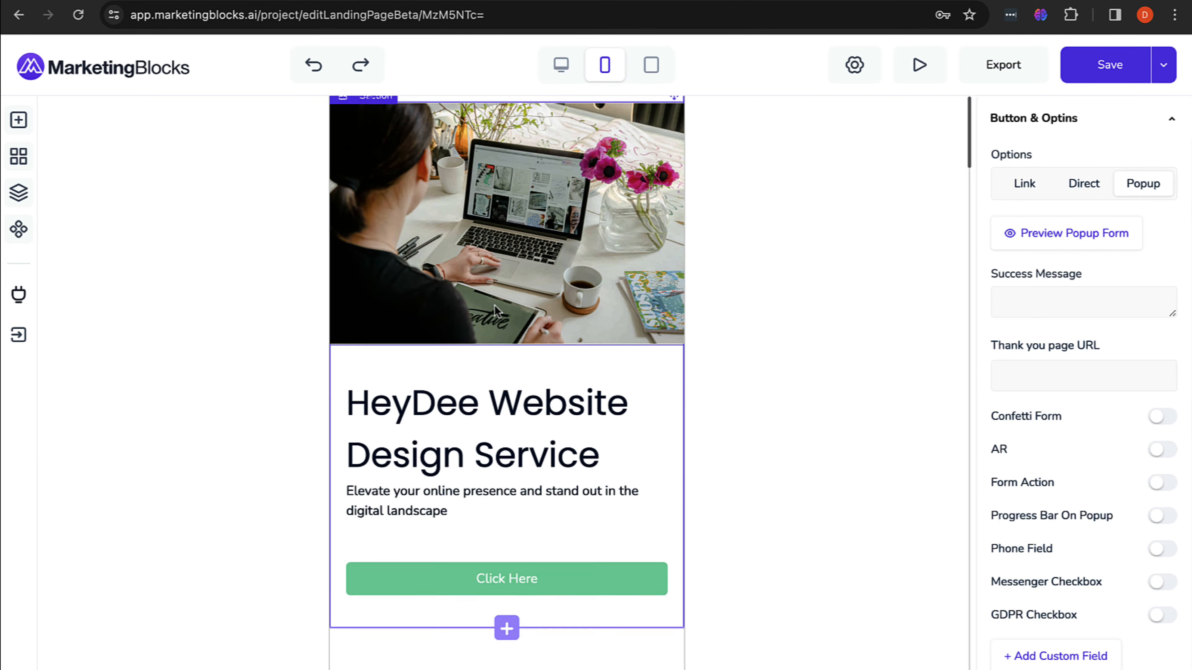
{"action": "scroll", "coordinate": [494, 305], "scroll_direction": "down", "scroll_amount": 8}
{"action": "scroll", "coordinate": [494, 305], "scroll_direction": "down", "scroll_amount": 20}
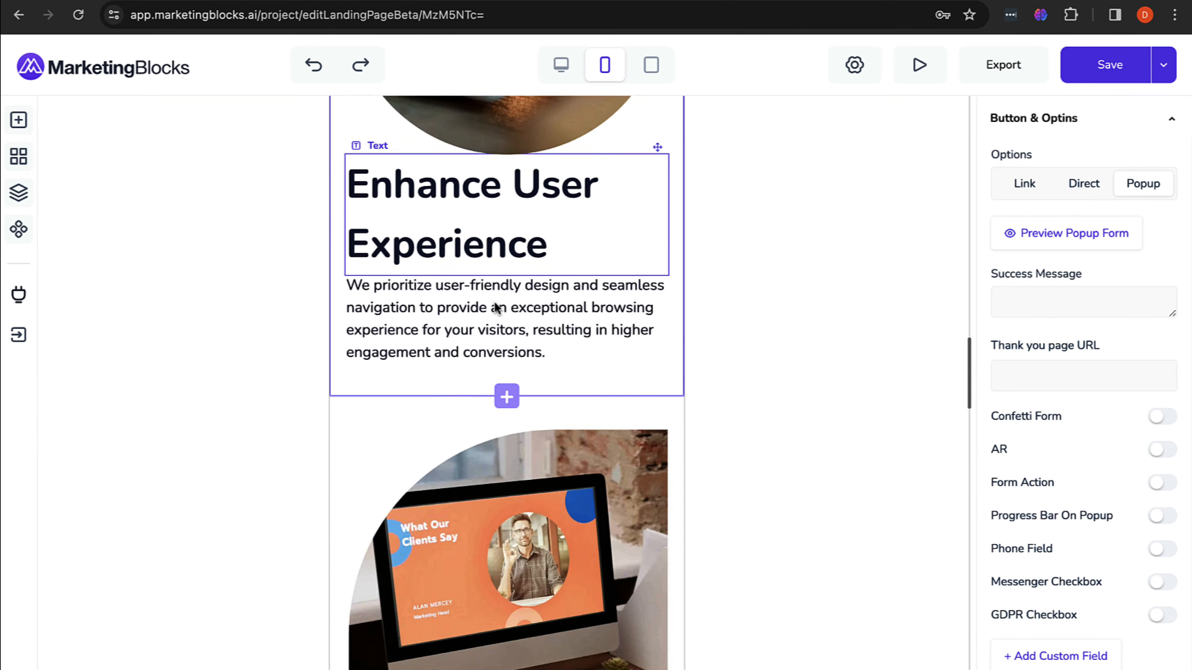
{"action": "scroll", "coordinate": [494, 301], "scroll_direction": "down", "scroll_amount": 5}
{"action": "scroll", "coordinate": [495, 301], "scroll_direction": "up", "scroll_amount": 20}
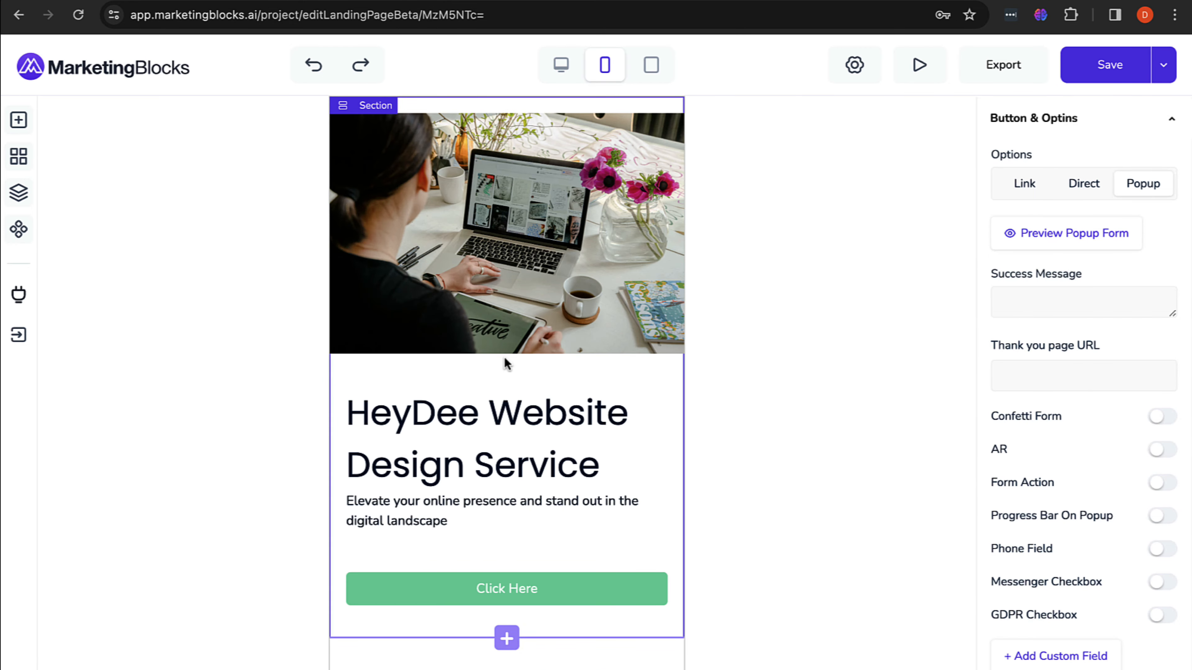
Step: Return to the desktop layout and look over the page down to the Drive Traffic And Conversions section
{"action": "left_click", "coordinate": [561, 64]}
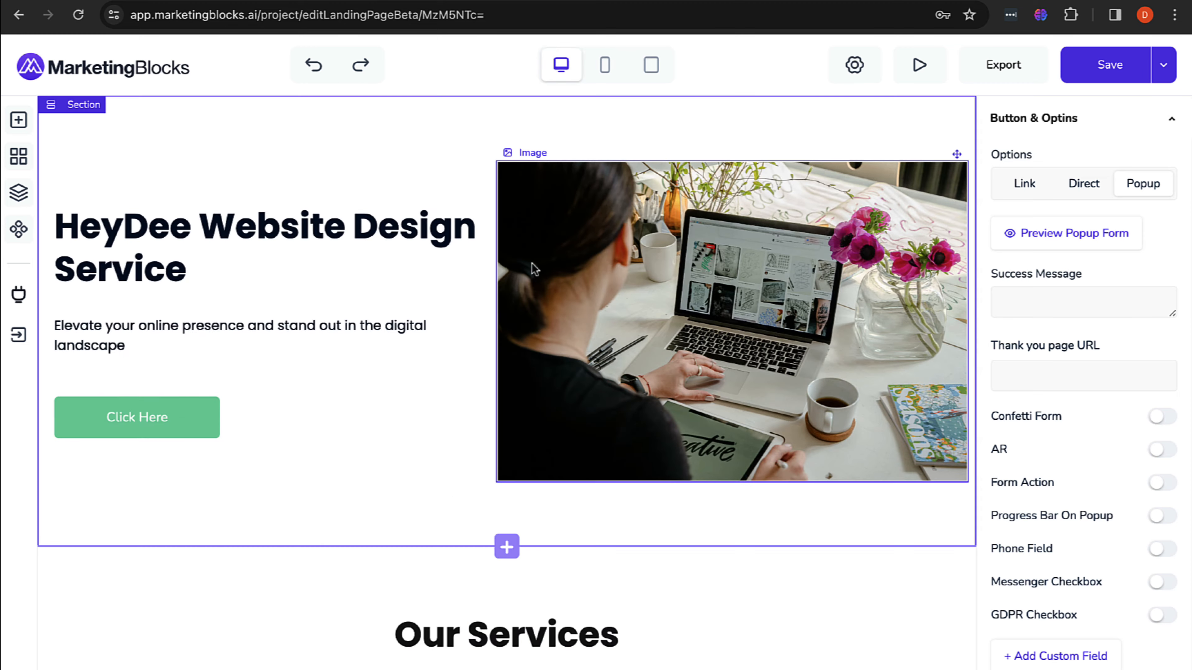
{"action": "scroll", "coordinate": [519, 276], "scroll_direction": "down", "scroll_amount": 15}
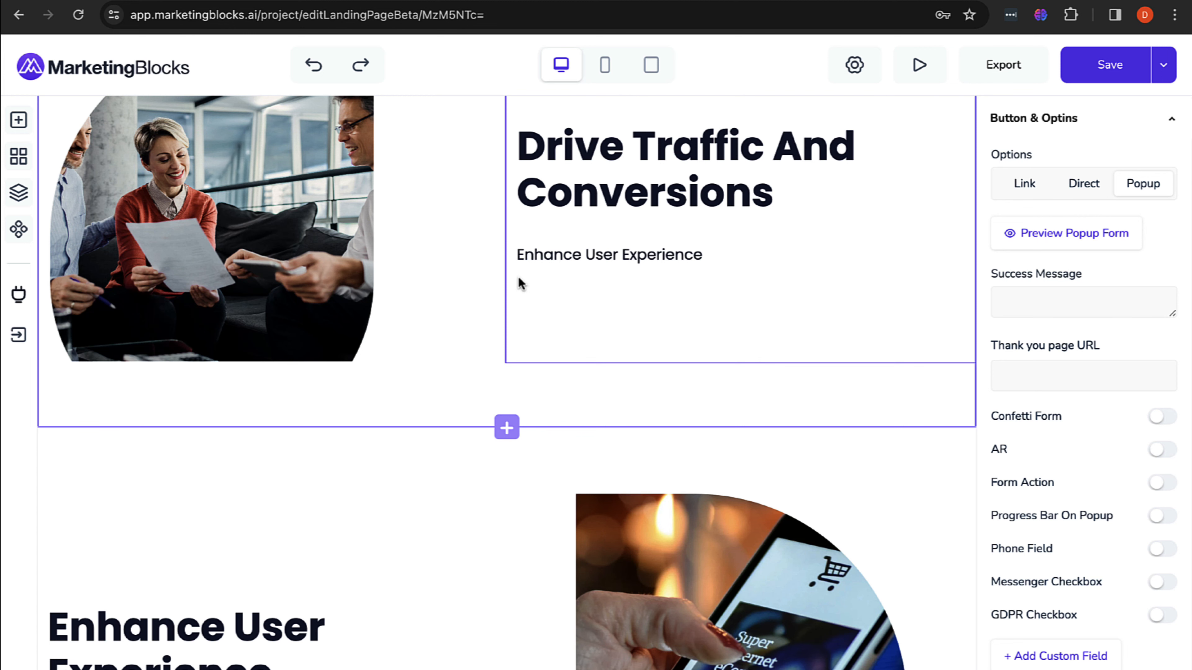
{"action": "scroll", "coordinate": [585, 155], "scroll_direction": "up", "scroll_amount": 10}
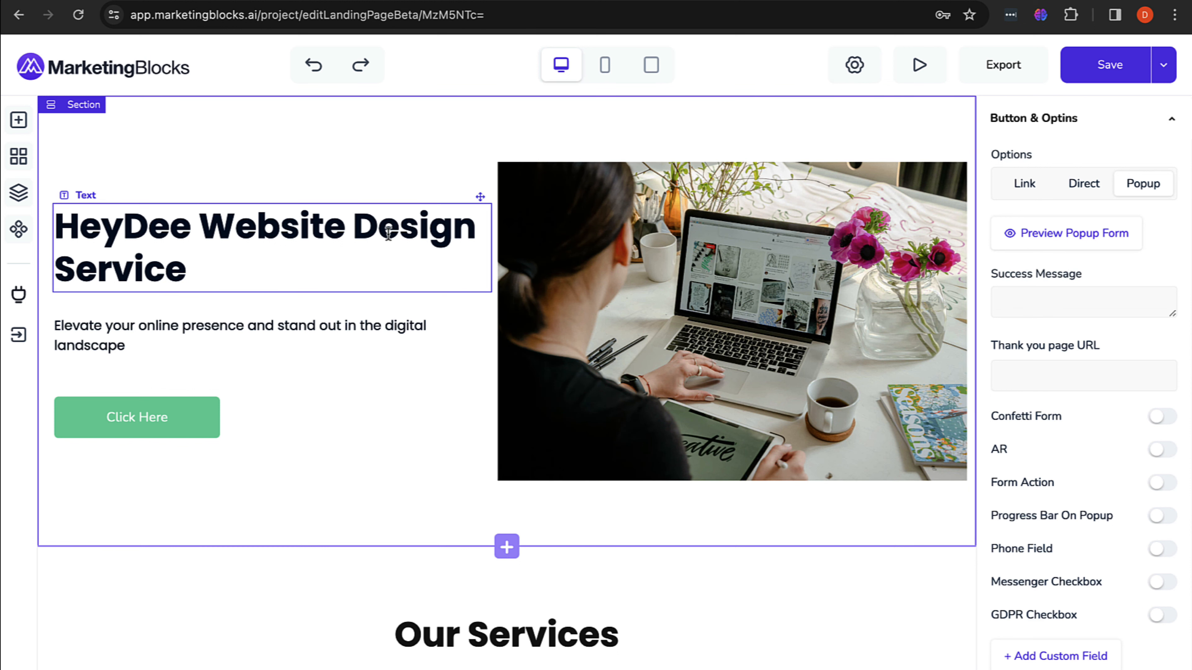
Step: Browse the ready-made section designs across all categories in the section library
{"action": "left_click", "coordinate": [18, 157]}
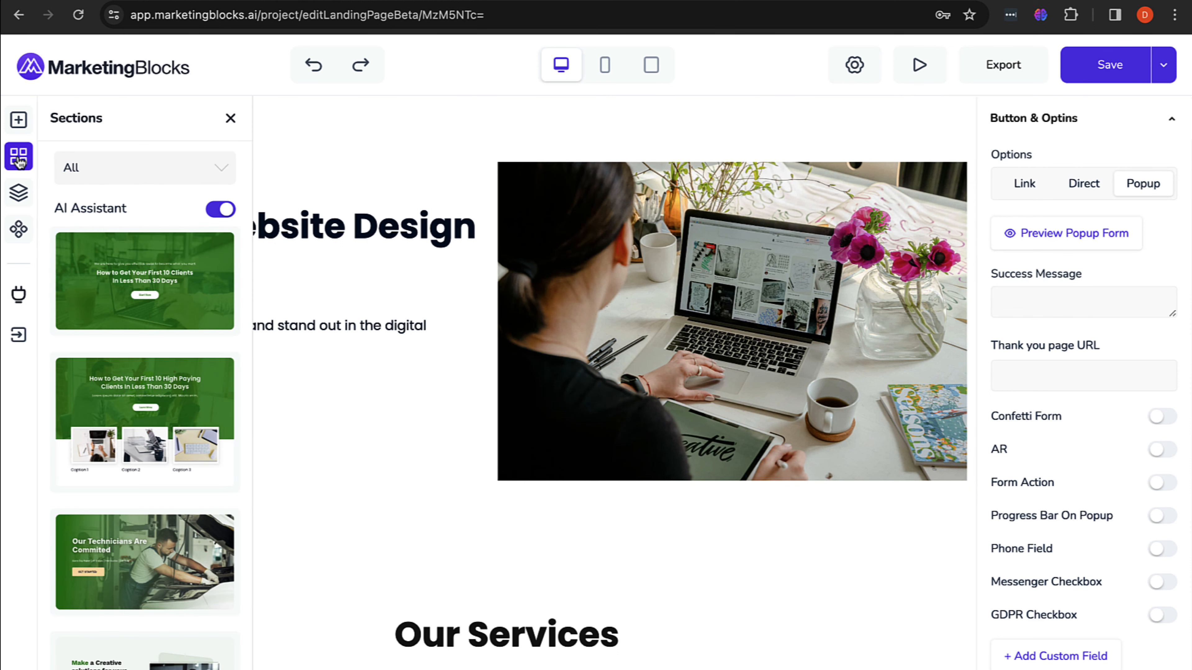
{"action": "scroll", "coordinate": [139, 389], "scroll_direction": "down", "scroll_amount": 7}
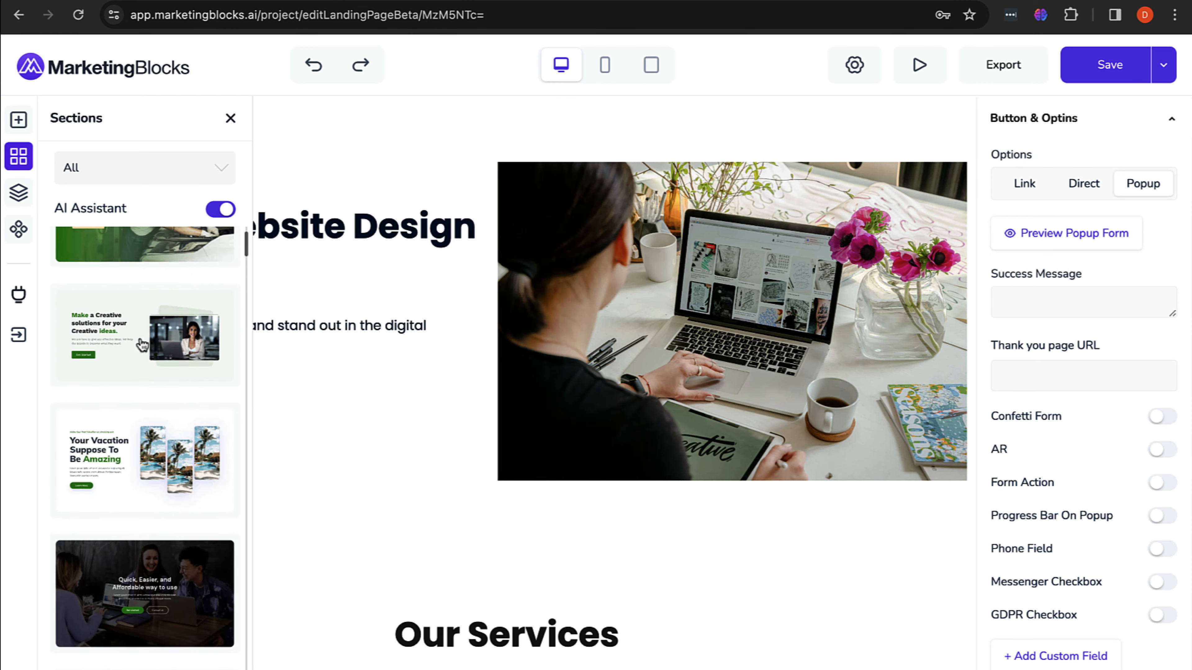
{"action": "scroll", "coordinate": [382, 366], "scroll_direction": "down", "scroll_amount": 15}
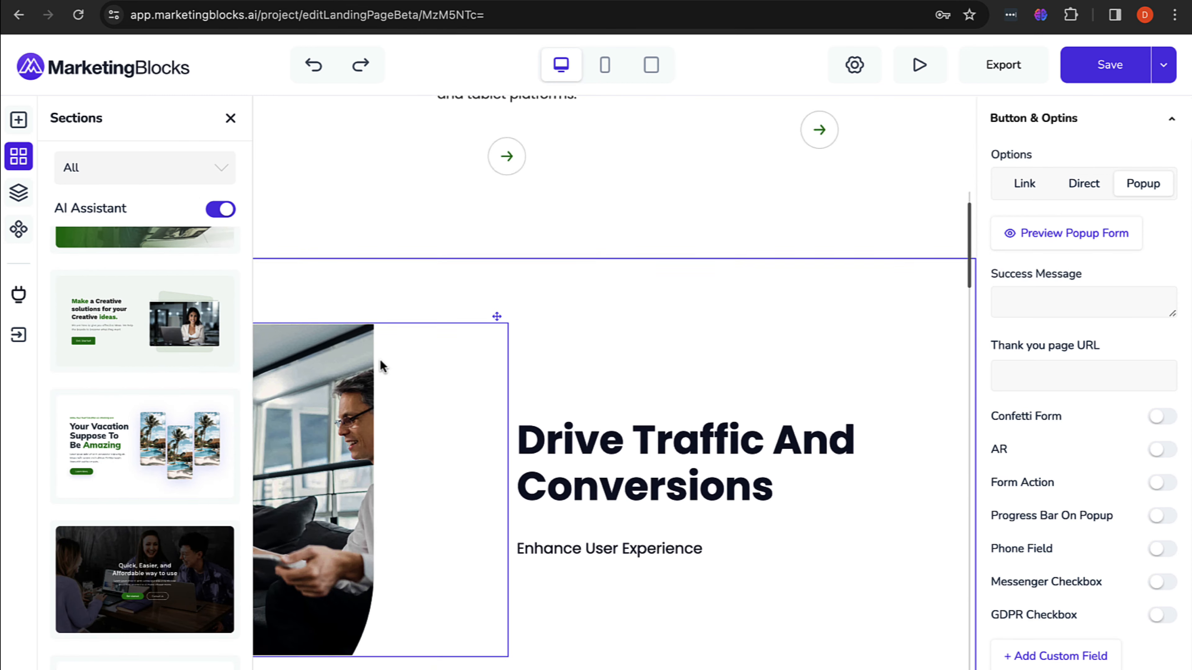
{"action": "scroll", "coordinate": [159, 478], "scroll_direction": "down", "scroll_amount": 2}
{"action": "scroll", "coordinate": [159, 478], "scroll_direction": "down", "scroll_amount": 10}
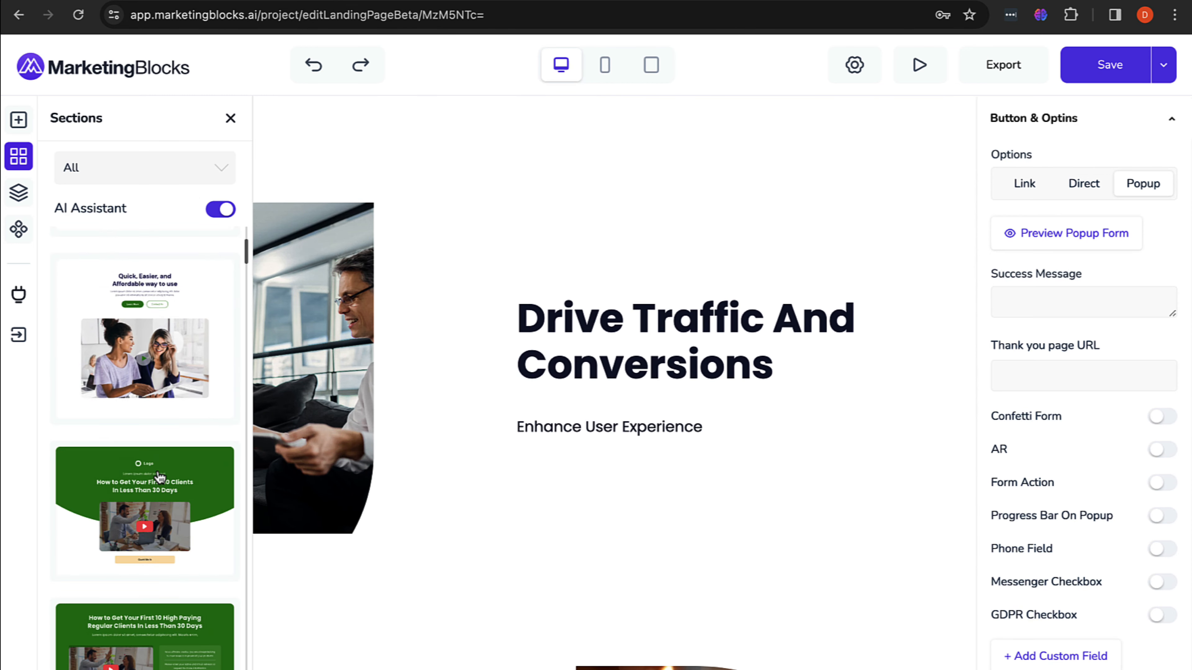
{"action": "scroll", "coordinate": [159, 353], "scroll_direction": "down", "scroll_amount": 10}
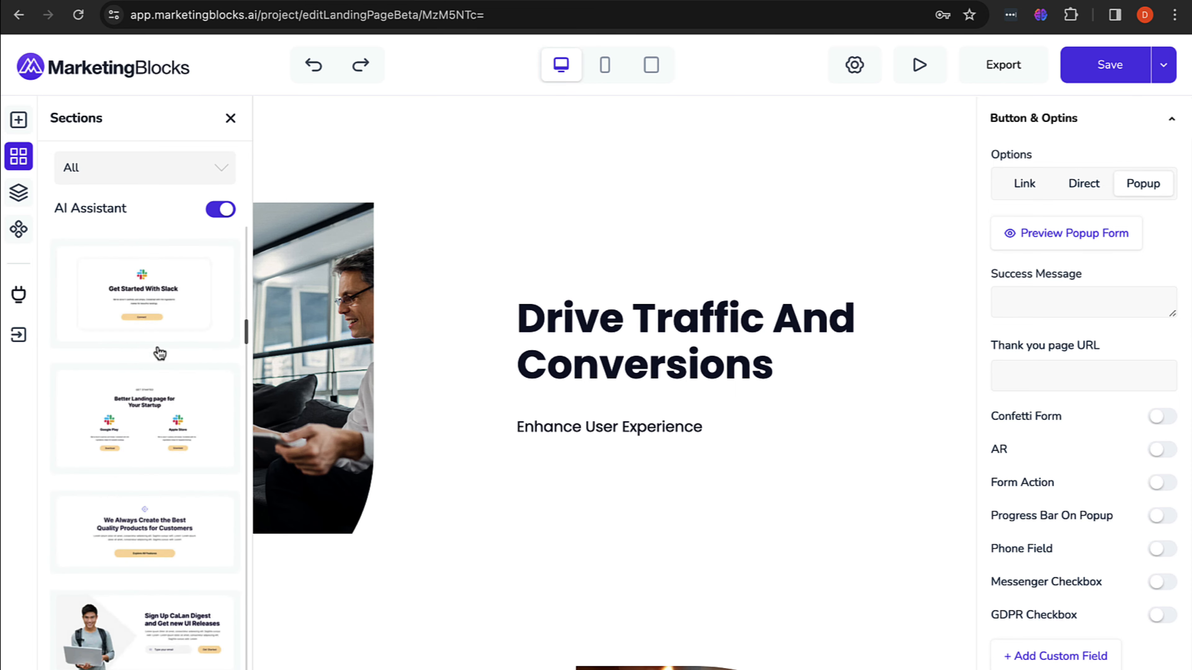
{"action": "scroll", "coordinate": [158, 346], "scroll_direction": "up", "scroll_amount": 10}
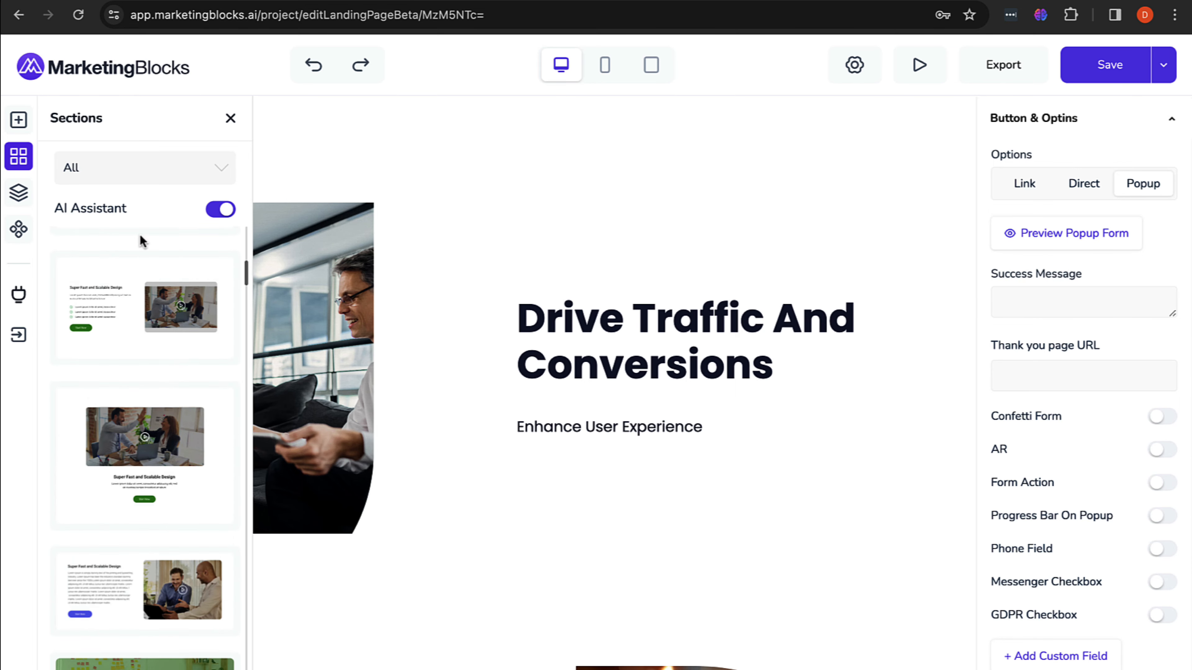
Step: Look through the list of section categories, filter the section library to About and browse its designs
{"action": "scroll", "coordinate": [136, 341], "scroll_direction": "up", "scroll_amount": 10}
{"action": "left_click", "coordinate": [187, 177]}
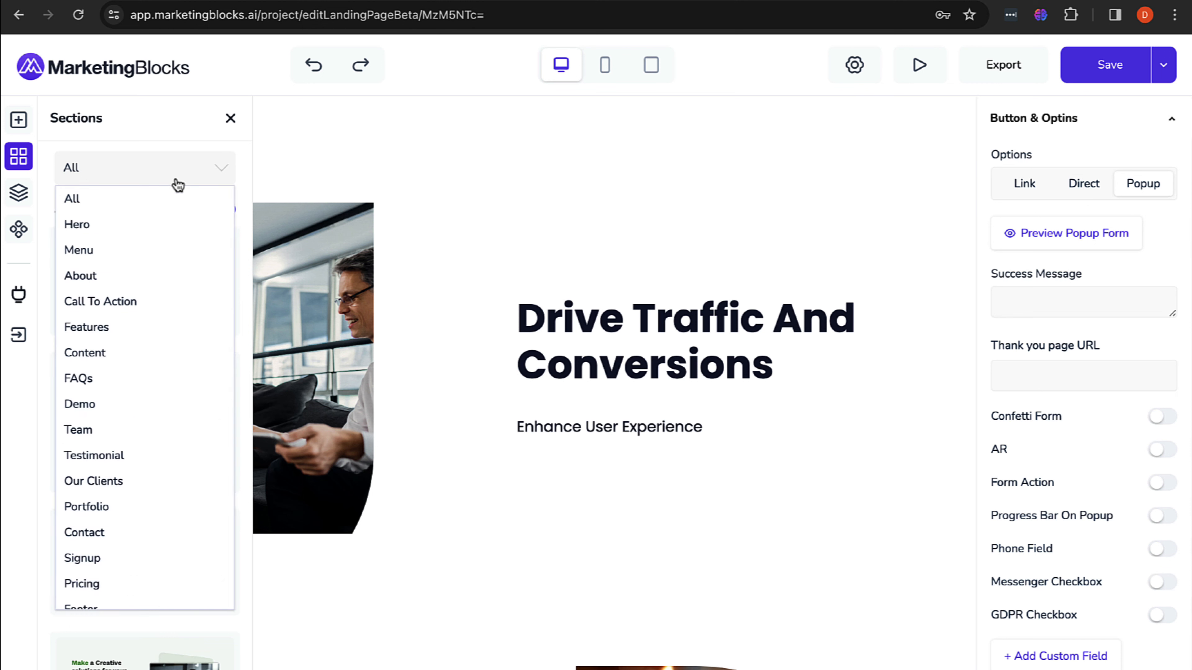
{"action": "scroll", "coordinate": [107, 469], "scroll_direction": "down", "scroll_amount": 3}
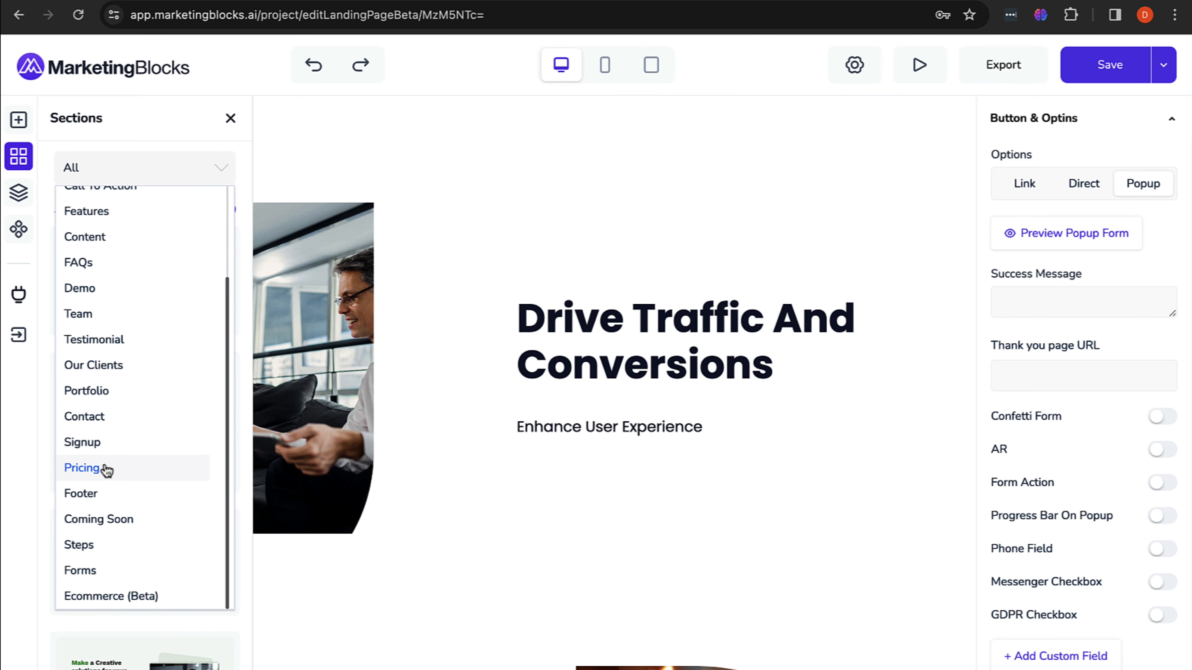
{"action": "scroll", "coordinate": [107, 473], "scroll_direction": "up", "scroll_amount": 3}
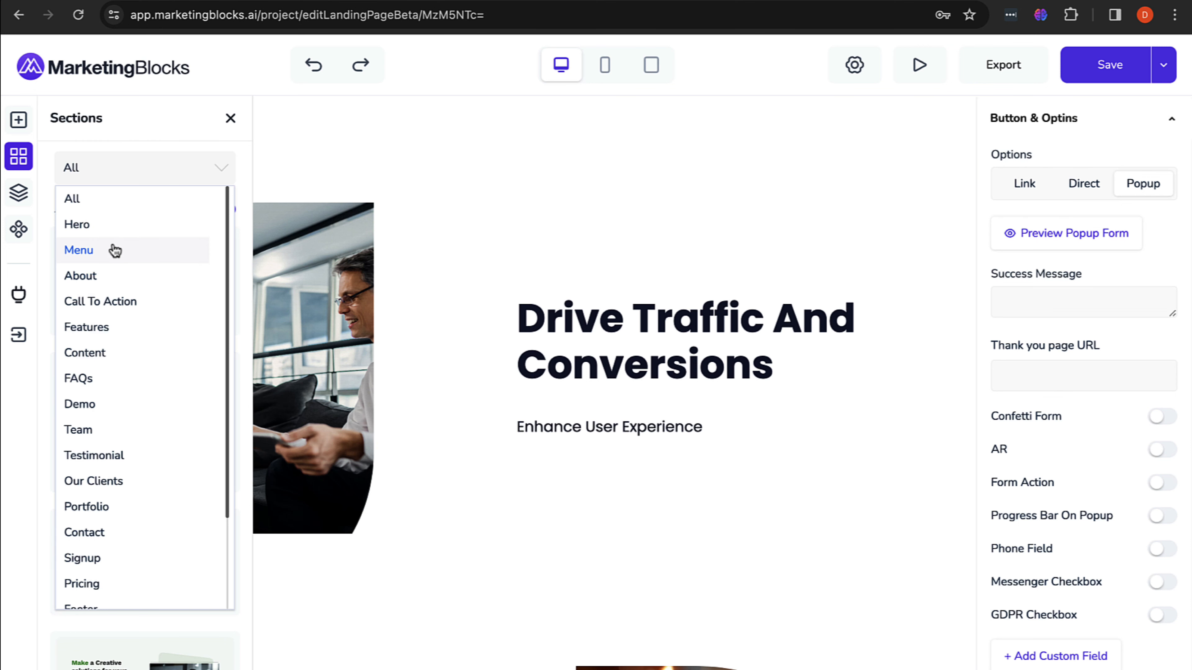
{"action": "left_click", "coordinate": [94, 275]}
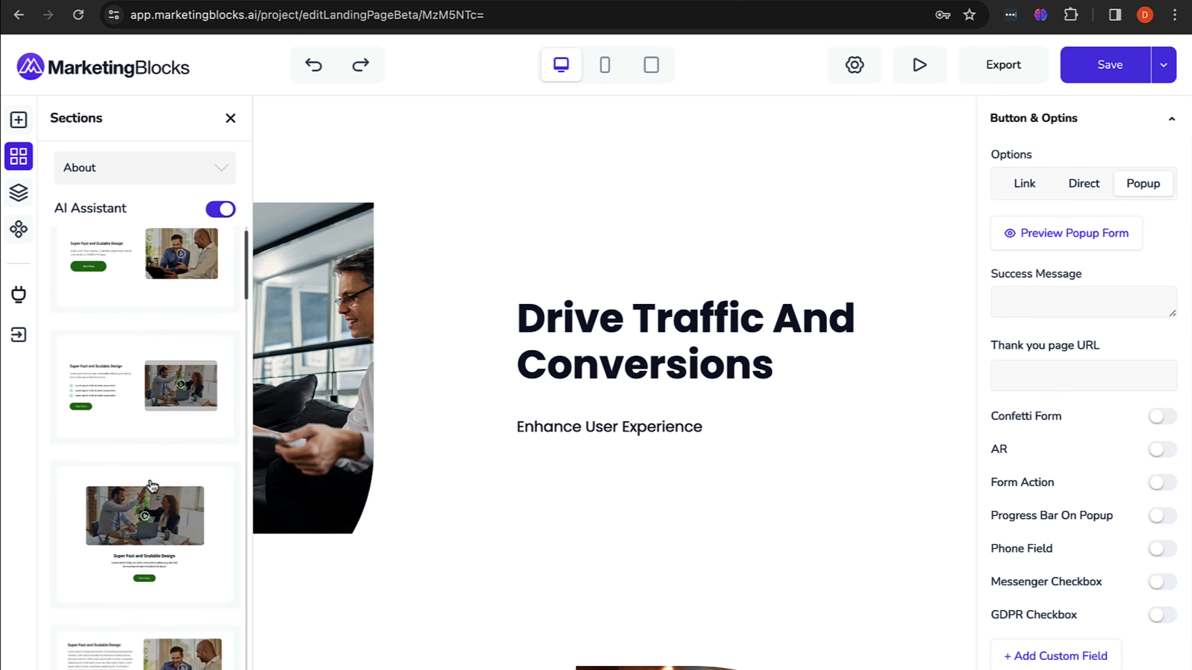
{"action": "scroll", "coordinate": [151, 486], "scroll_direction": "down", "scroll_amount": 10}
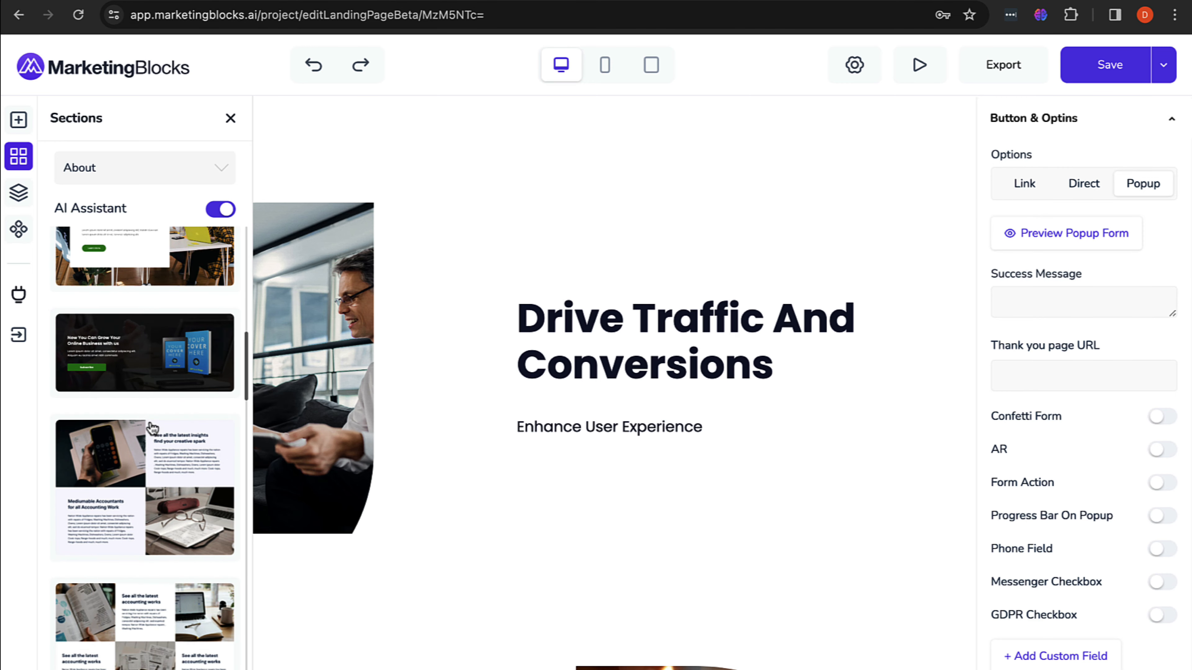
Step: Filter the section library to the Content category and browse its designs
{"action": "left_click", "coordinate": [163, 169]}
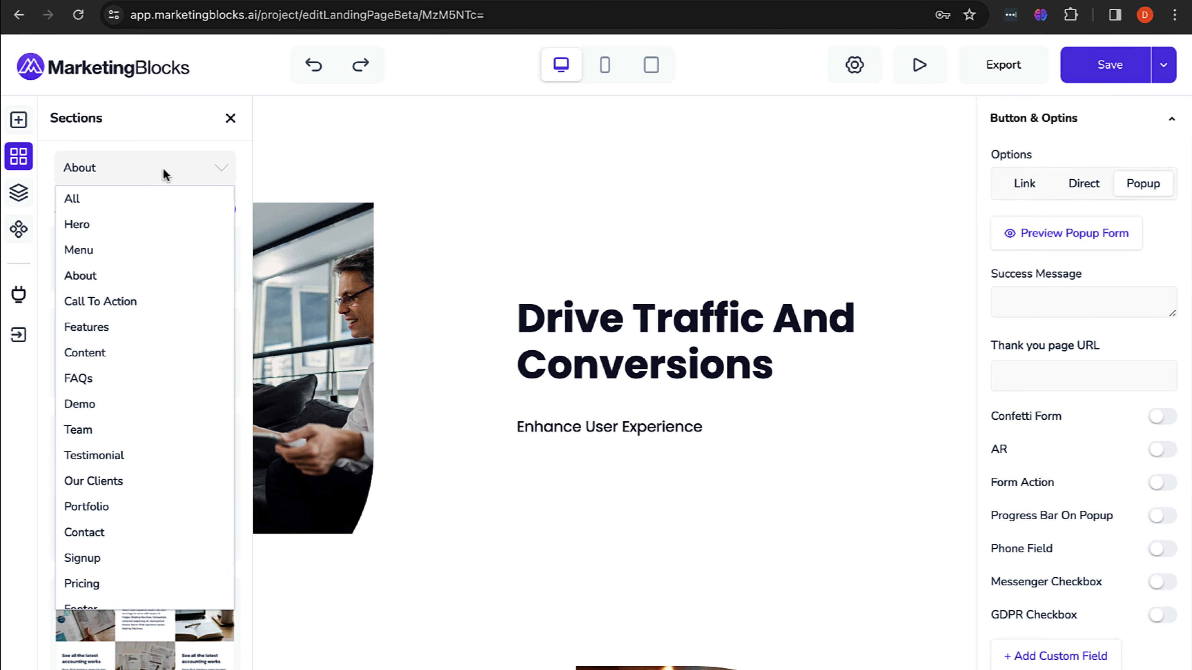
{"action": "left_click", "coordinate": [120, 352]}
{"action": "scroll", "coordinate": [139, 460], "scroll_direction": "up", "scroll_amount": 10}
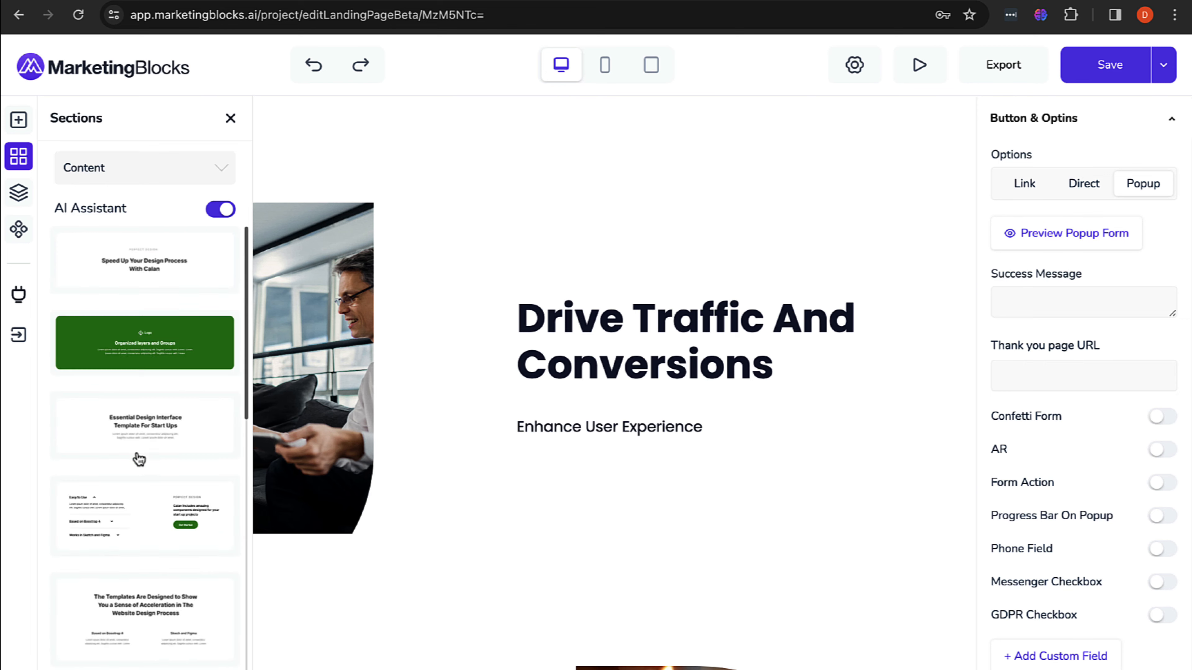
{"action": "scroll", "coordinate": [139, 460], "scroll_direction": "down", "scroll_amount": 10}
Step: Filter the section library to the Portfolio category and look over its gallery designs
{"action": "left_click", "coordinate": [149, 180]}
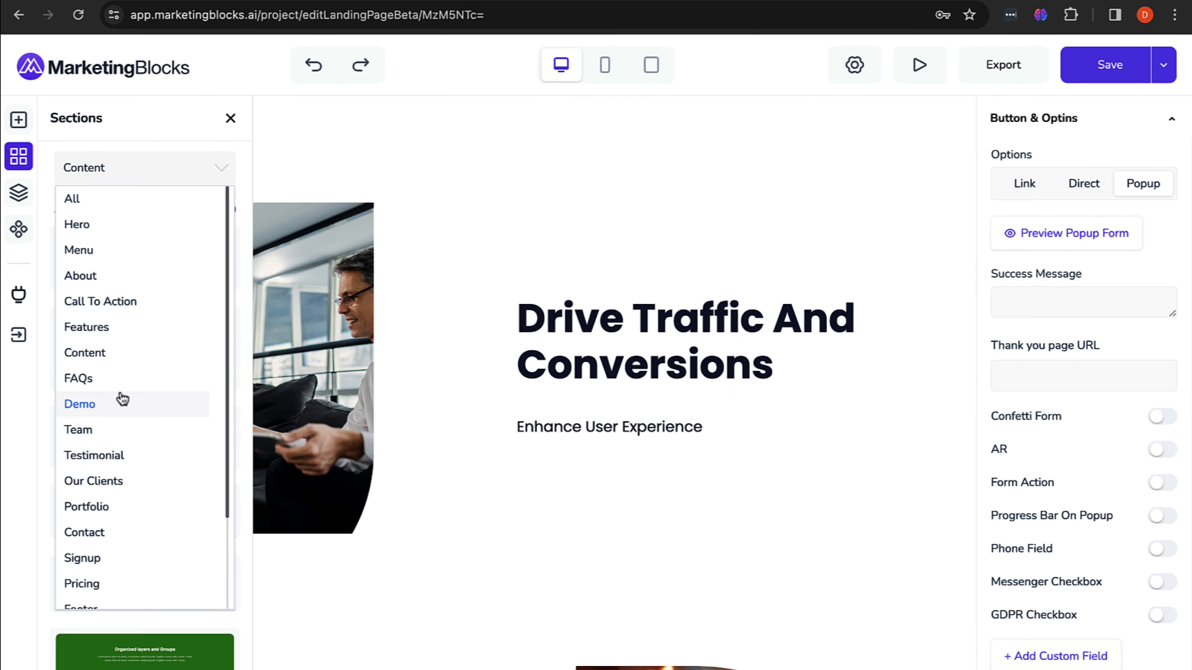
{"action": "scroll", "coordinate": [120, 398], "scroll_direction": "down", "scroll_amount": 2}
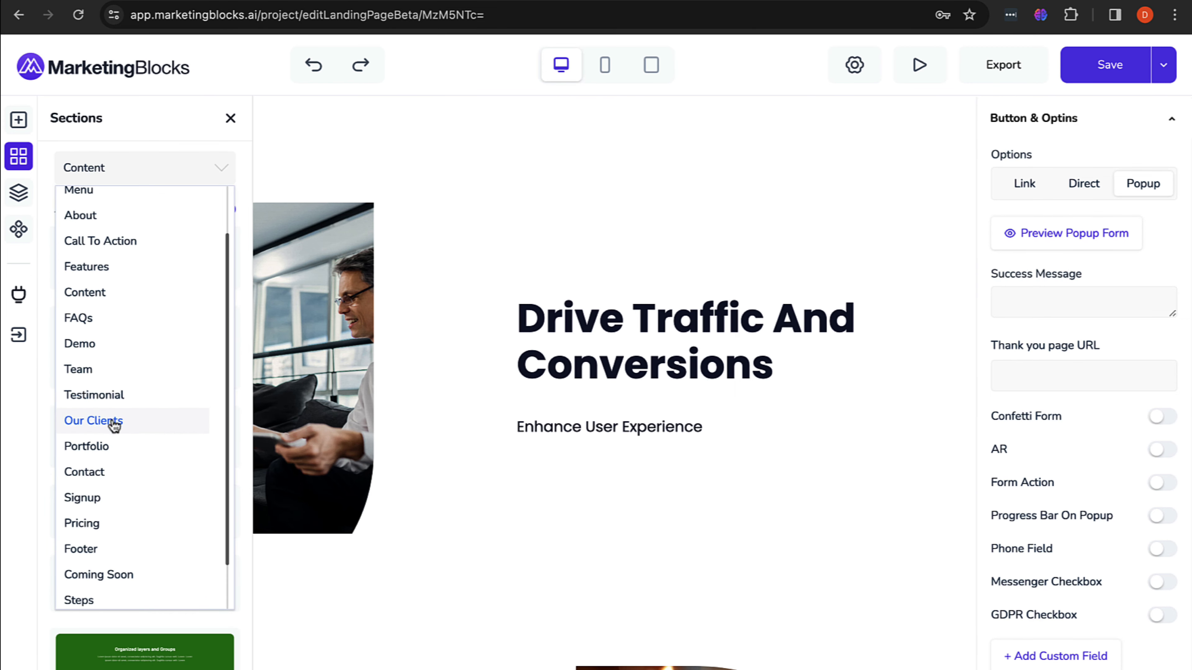
{"action": "left_click", "coordinate": [113, 446]}
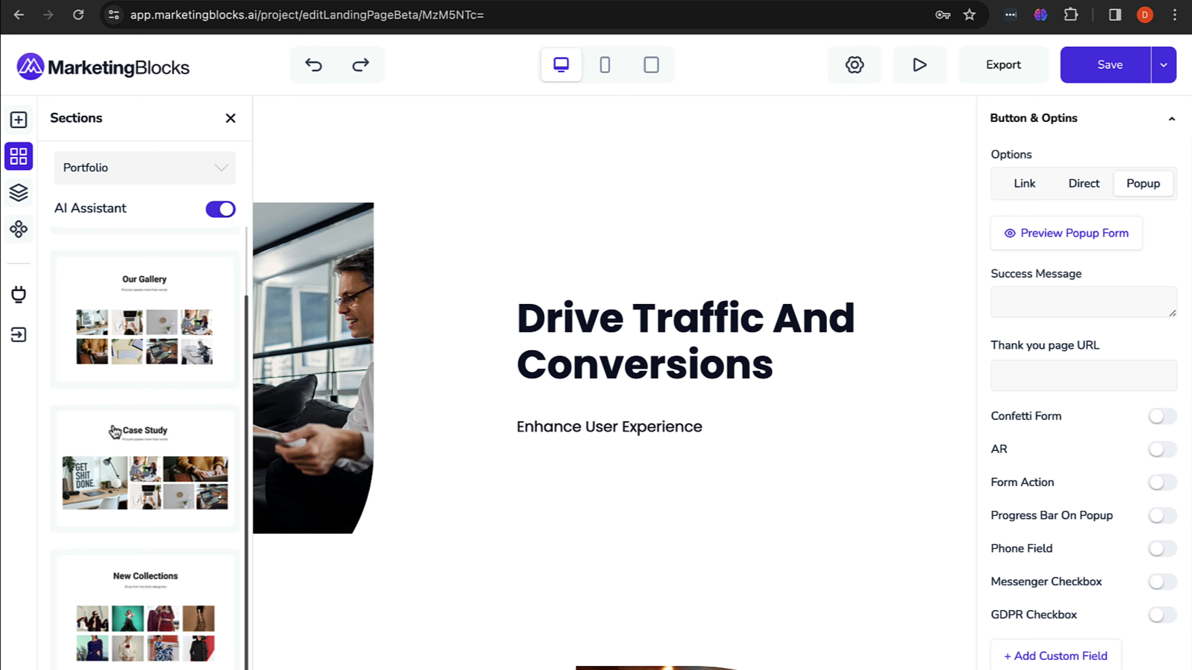
{"action": "scroll", "coordinate": [114, 432], "scroll_direction": "up", "scroll_amount": 2}
Step: Filter the section library to the Pricing category and review its pricing table designs
{"action": "left_click", "coordinate": [141, 170]}
{"action": "scroll", "coordinate": [141, 438], "scroll_direction": "down", "scroll_amount": 2}
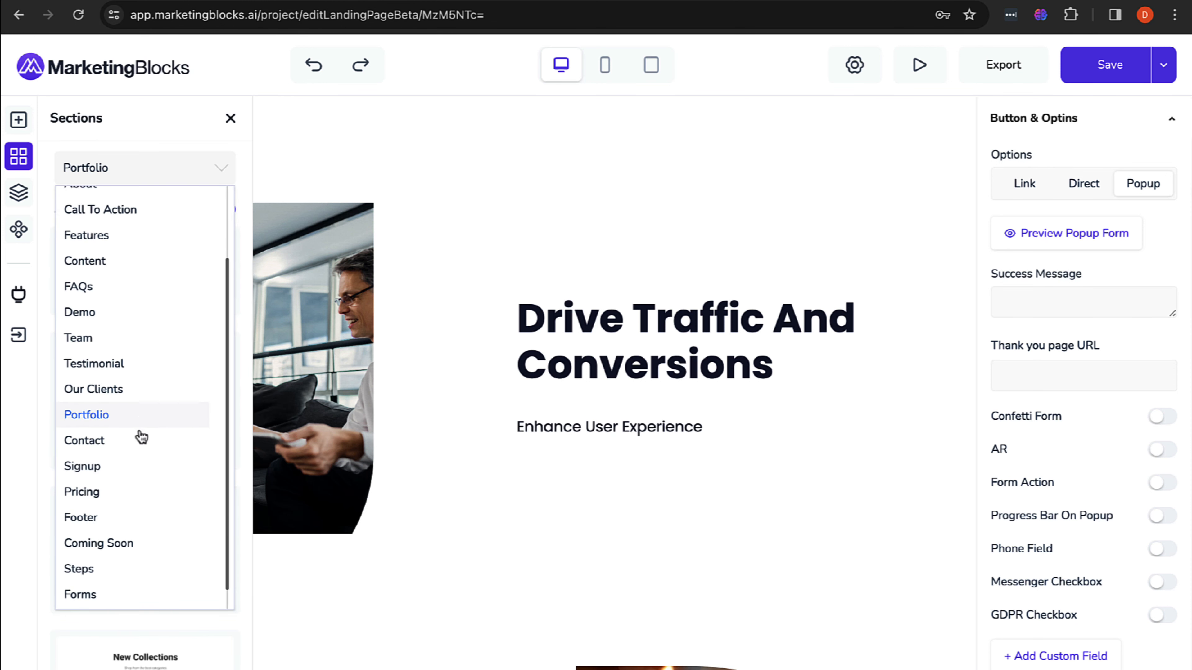
{"action": "scroll", "coordinate": [141, 437], "scroll_direction": "down", "scroll_amount": 1}
{"action": "left_click", "coordinate": [117, 472]}
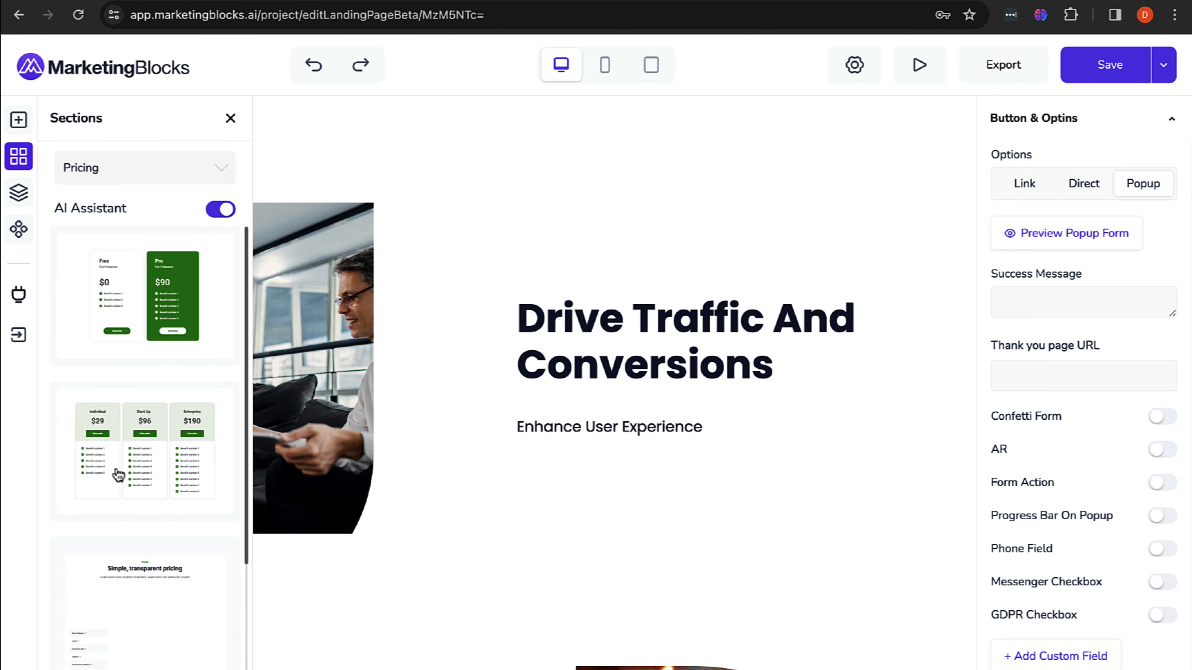
{"action": "scroll", "coordinate": [157, 405], "scroll_direction": "down", "scroll_amount": 4}
{"action": "scroll", "coordinate": [159, 405], "scroll_direction": "up", "scroll_amount": 4}
Step: Filter the section library to the Signup category and review its signup form designs
{"action": "left_click", "coordinate": [163, 165]}
{"action": "scroll", "coordinate": [144, 488], "scroll_direction": "down", "scroll_amount": 3}
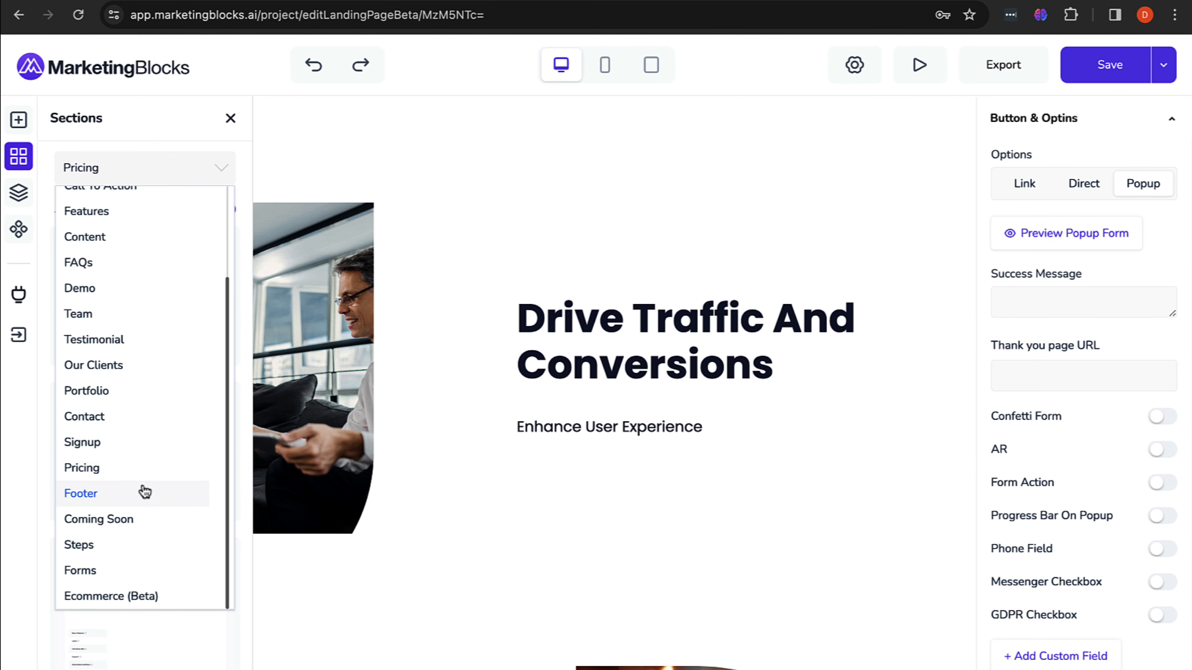
{"action": "left_click", "coordinate": [82, 442]}
{"action": "scroll", "coordinate": [170, 457], "scroll_direction": "down", "scroll_amount": 4}
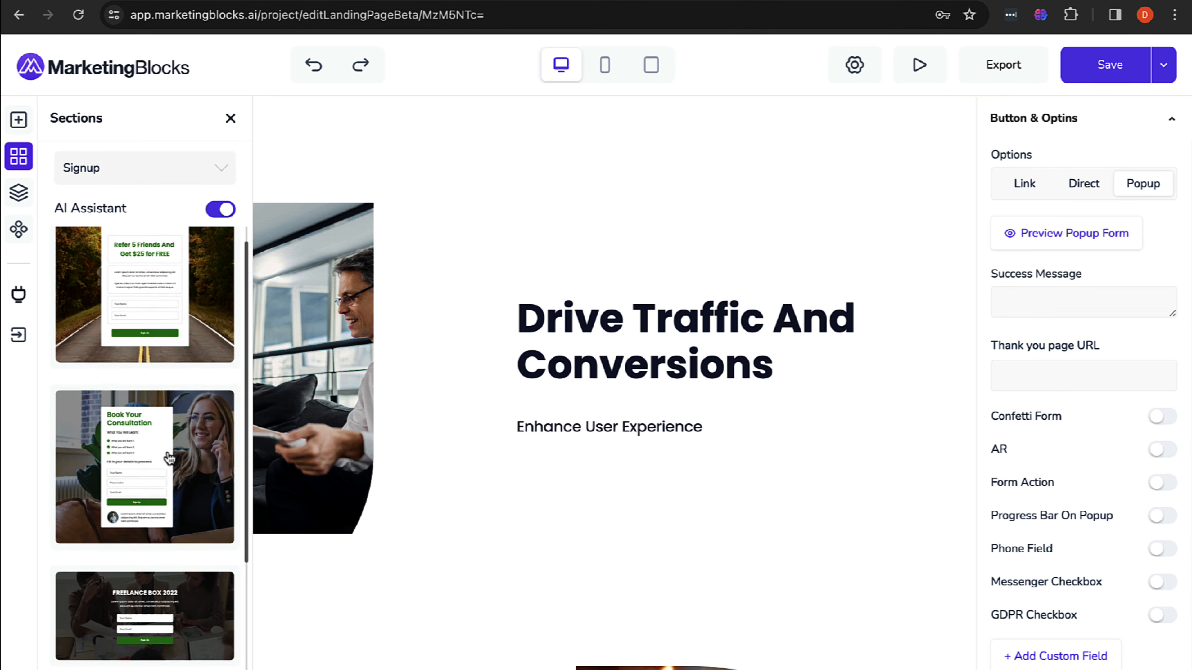
{"action": "scroll", "coordinate": [169, 458], "scroll_direction": "up", "scroll_amount": 3}
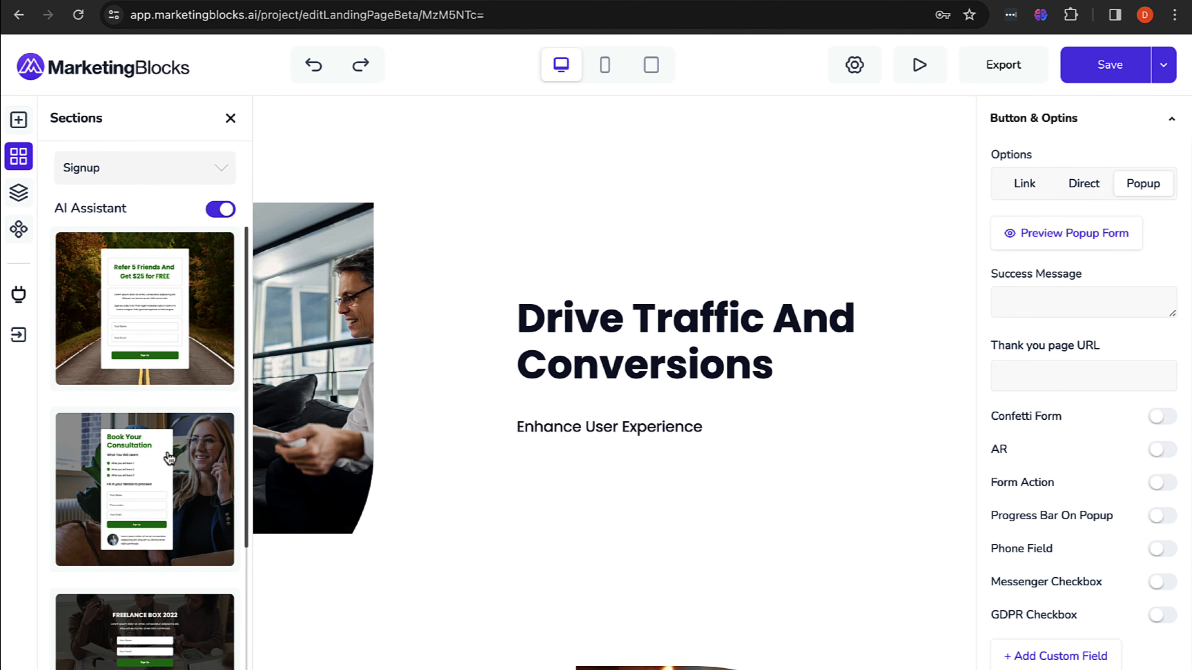
{"action": "scroll", "coordinate": [169, 458], "scroll_direction": "down", "scroll_amount": 3}
Step: Look over the full list of section categories once more and close the section library
{"action": "left_click", "coordinate": [181, 176]}
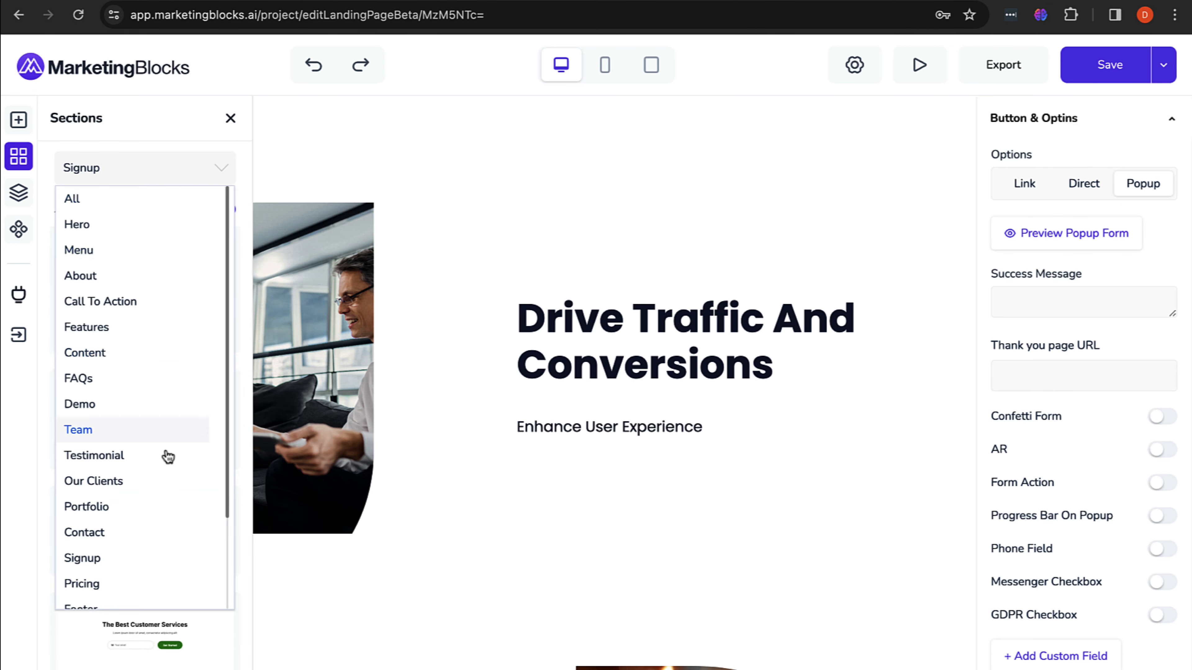
{"action": "scroll", "coordinate": [167, 457], "scroll_direction": "down", "scroll_amount": 3}
{"action": "scroll", "coordinate": [165, 458], "scroll_direction": "up", "scroll_amount": 3}
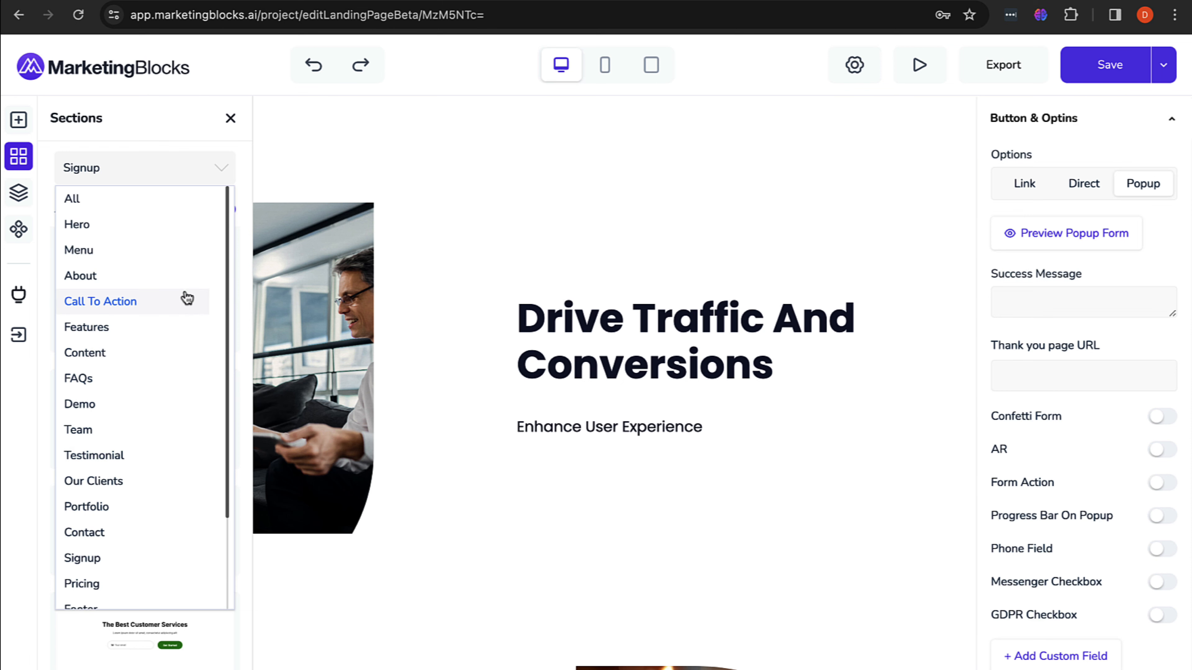
{"action": "left_click", "coordinate": [230, 118]}
{"action": "scroll", "coordinate": [493, 169], "scroll_direction": "up", "scroll_amount": 4}
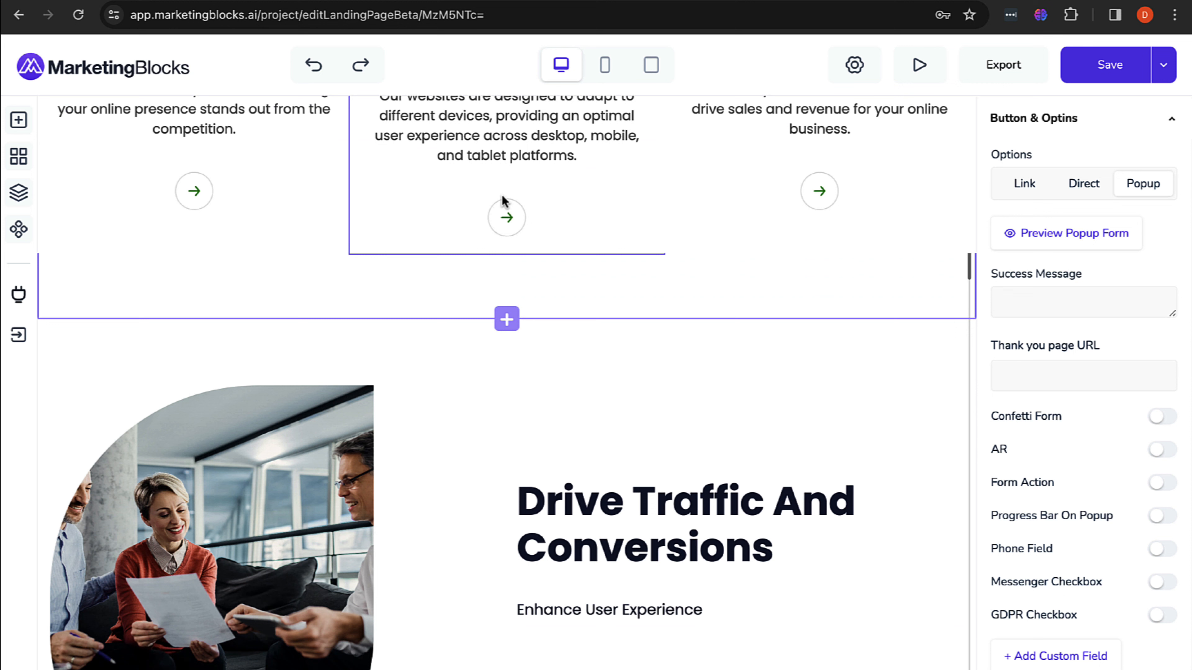
{"action": "left_click", "coordinate": [506, 326]}
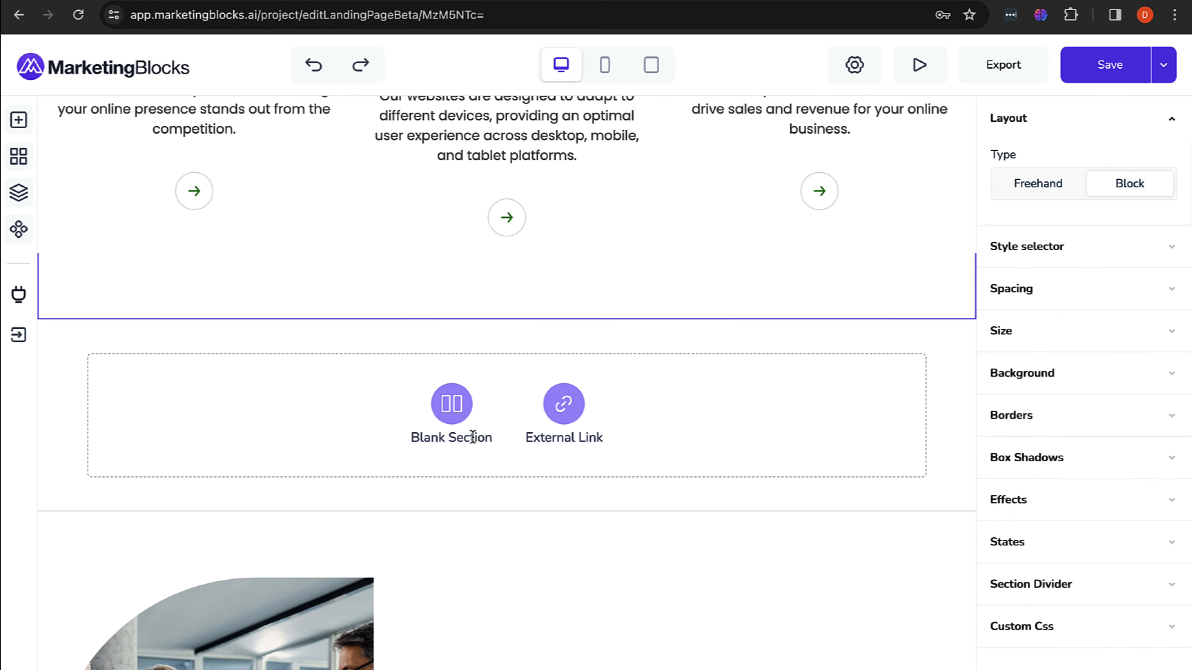
{"action": "right_click", "coordinate": [639, 378]}
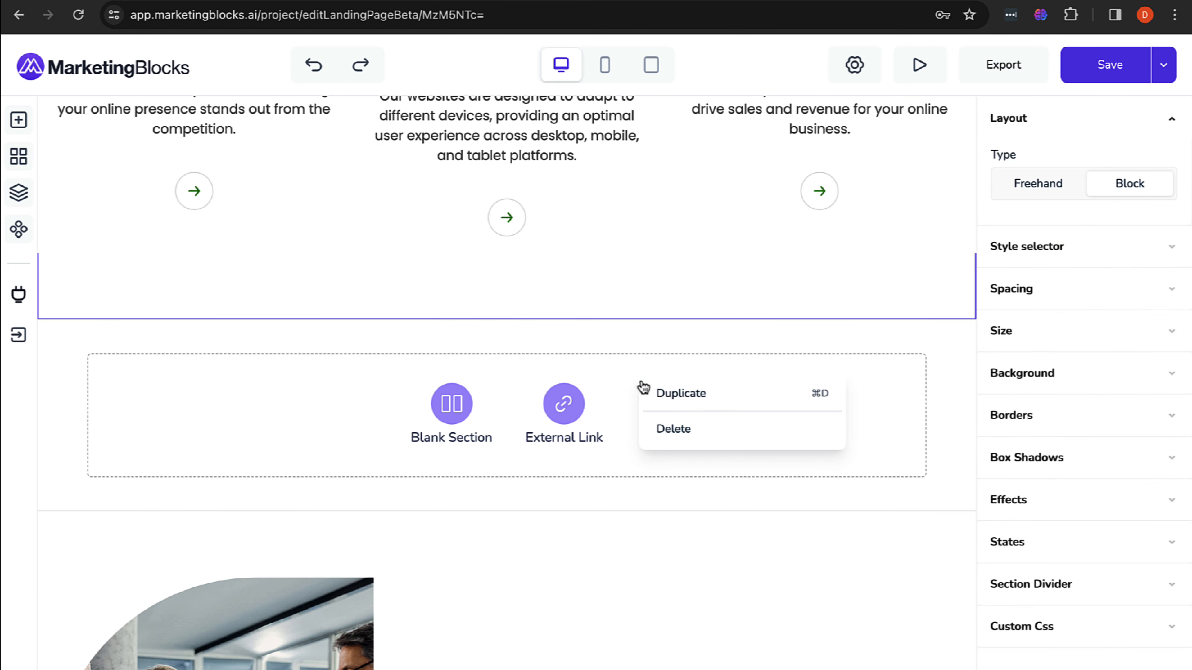
{"action": "left_click", "coordinate": [675, 428]}
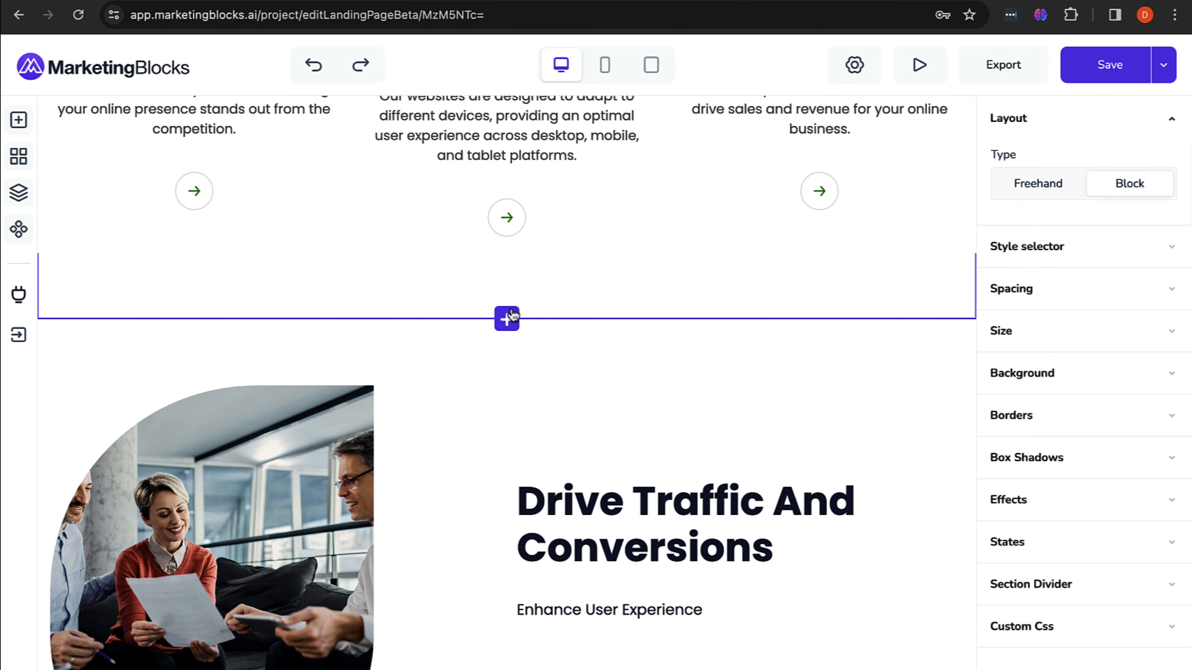
Step: Insert a full-width blank section with 2 columns between the feature cards and the Drive Traffic And Conversions section
{"action": "left_click", "coordinate": [511, 315]}
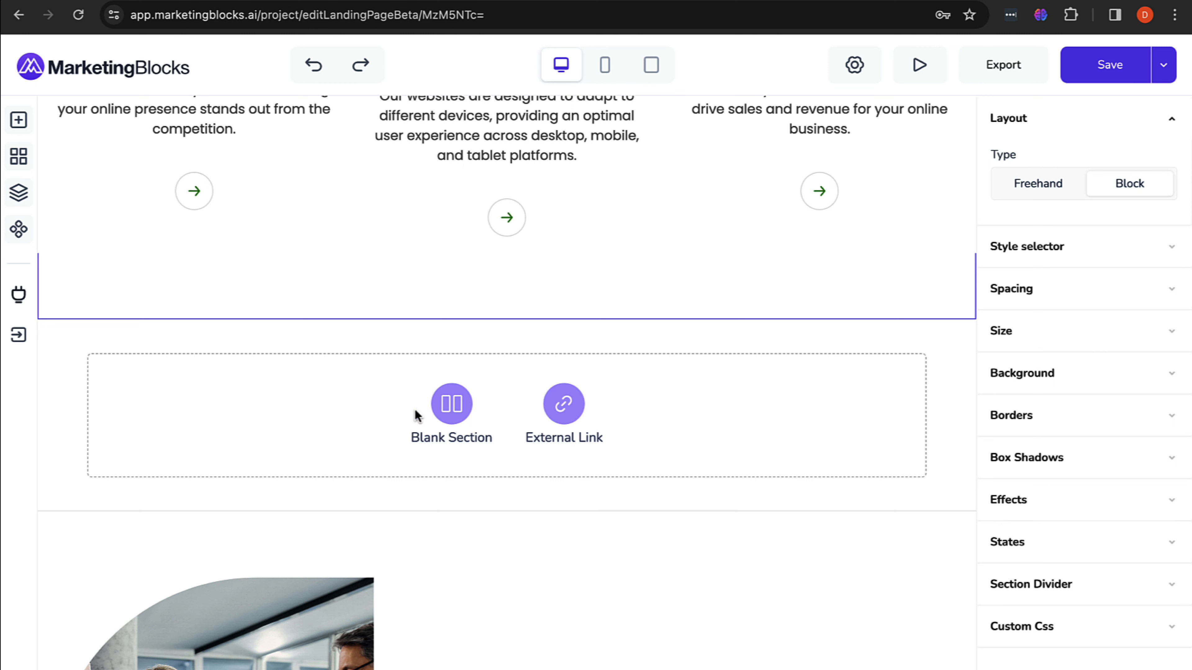
{"action": "left_click", "coordinate": [447, 411]}
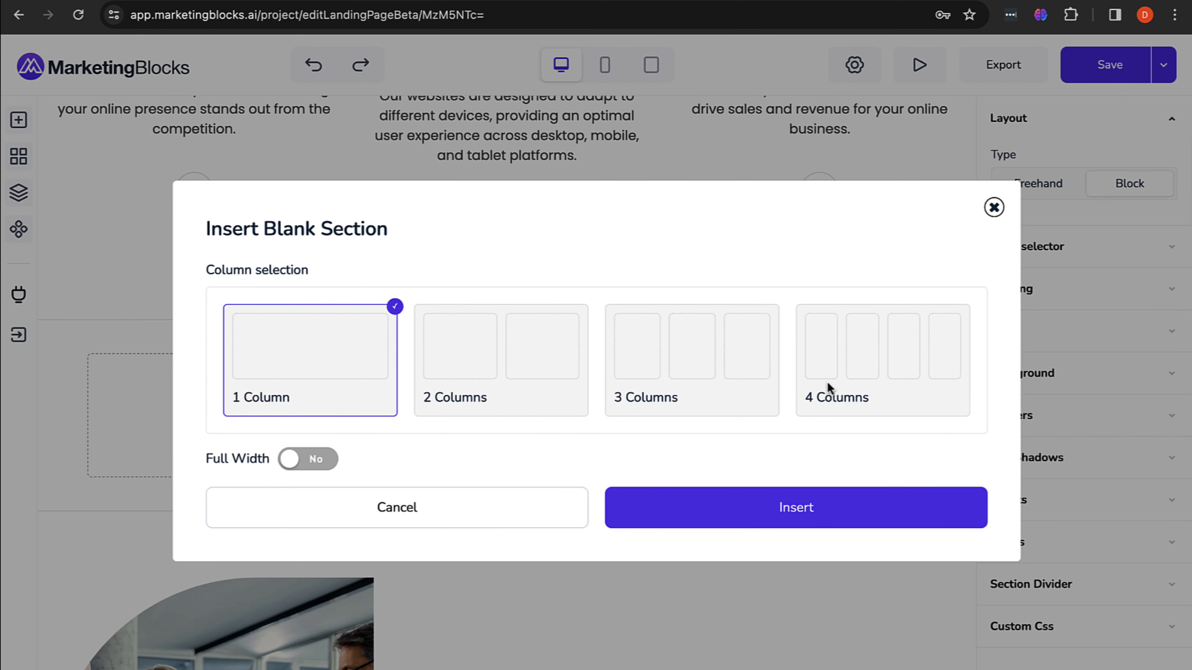
{"action": "left_click", "coordinate": [492, 343]}
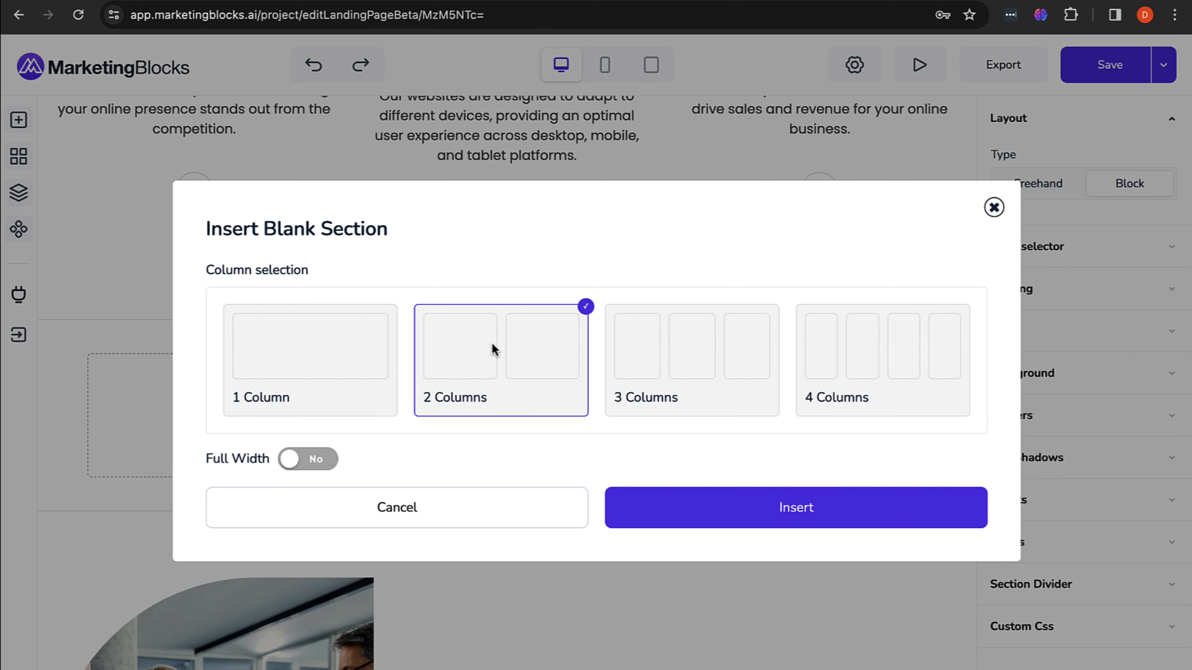
{"action": "left_click", "coordinate": [313, 458]}
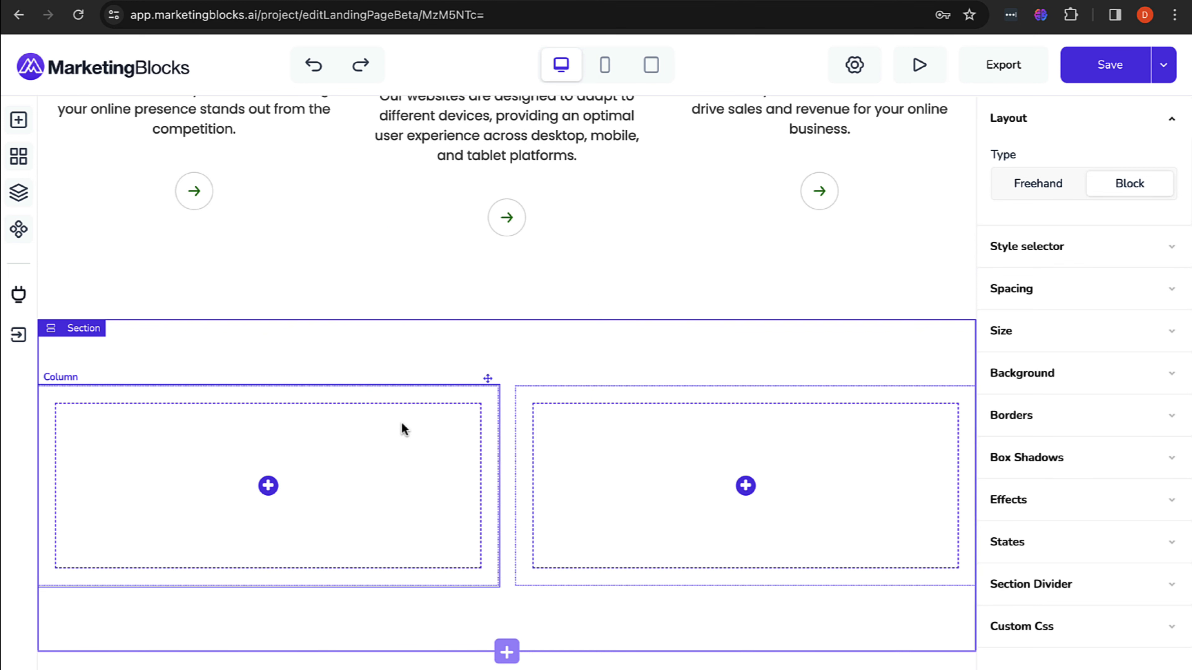
Step: Place a Video element in the left column of the new two-column section
{"action": "left_click", "coordinate": [19, 123]}
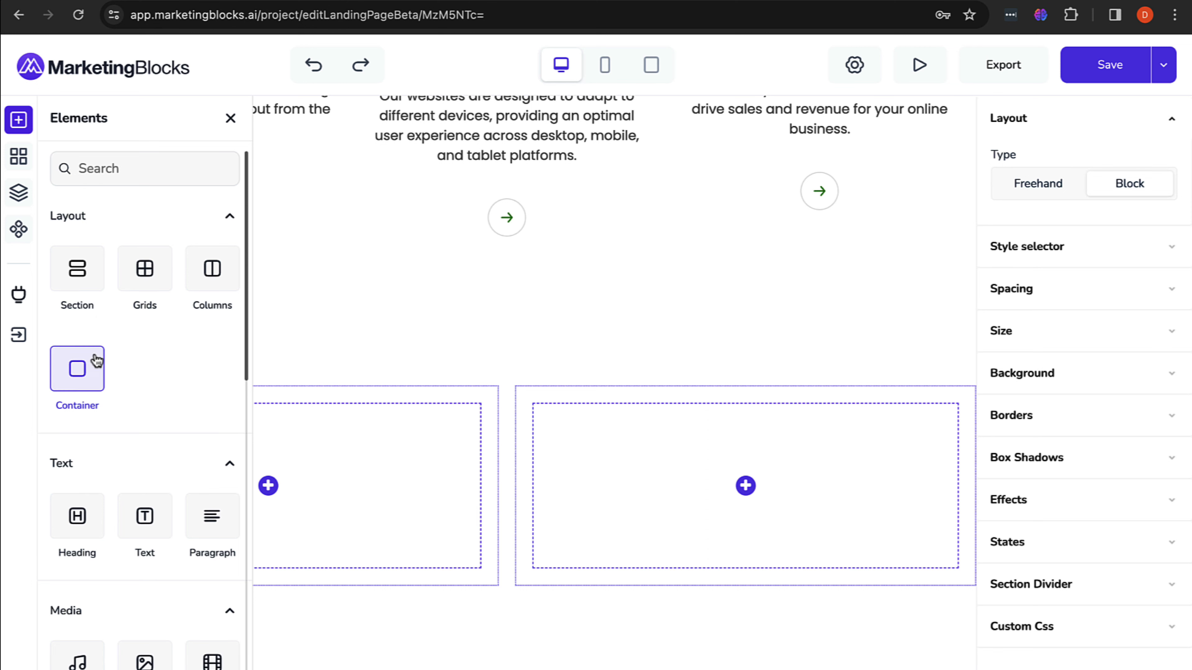
{"action": "scroll", "coordinate": [147, 545], "scroll_direction": "down", "scroll_amount": 3}
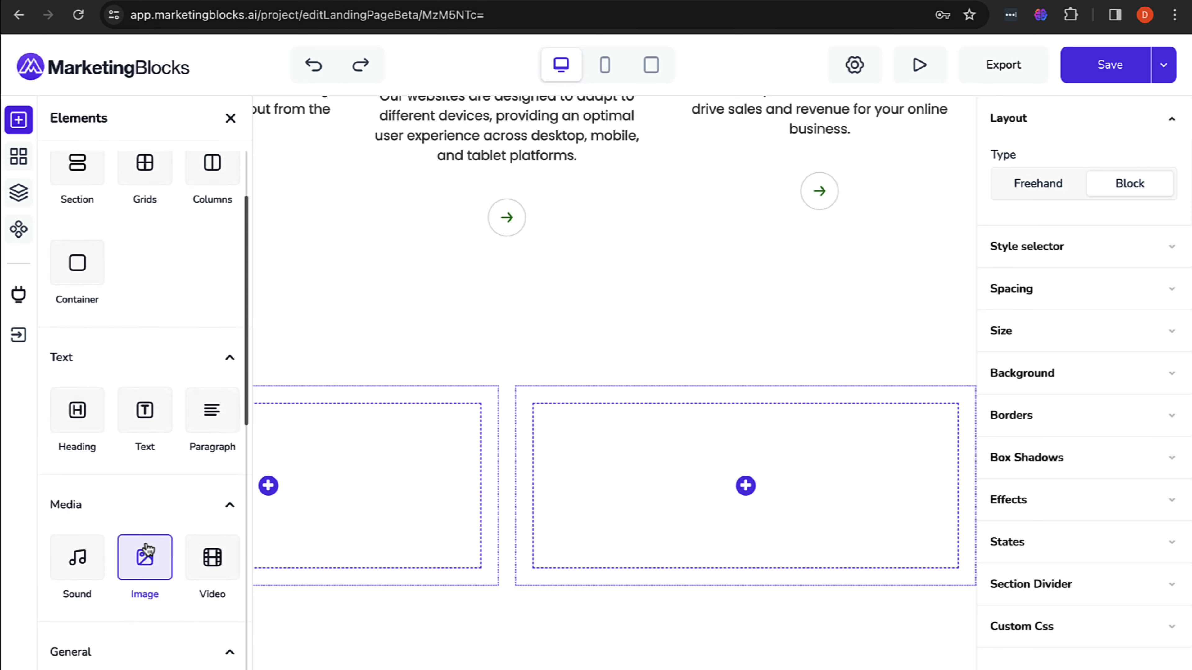
{"action": "left_click_drag", "start_coordinate": [211, 547], "coordinate": [301, 486]}
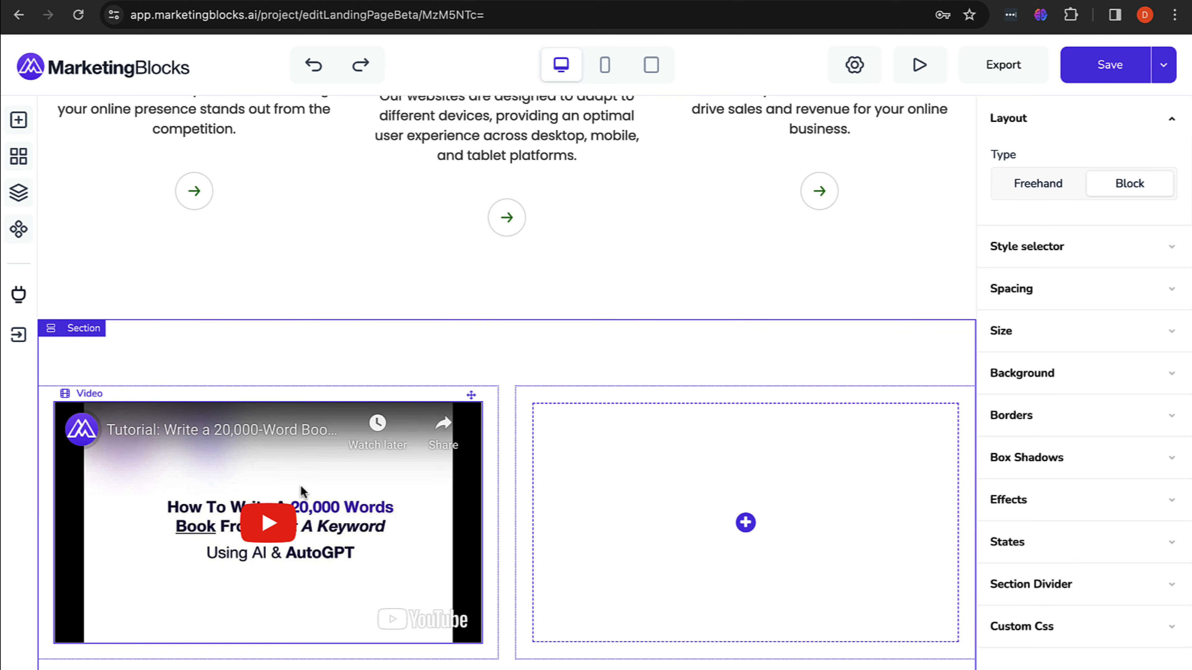
Step: Replace the placeholder video with the AI Spokes Video of the man seated at a laptop before framed pictures
{"action": "left_click", "coordinate": [362, 474]}
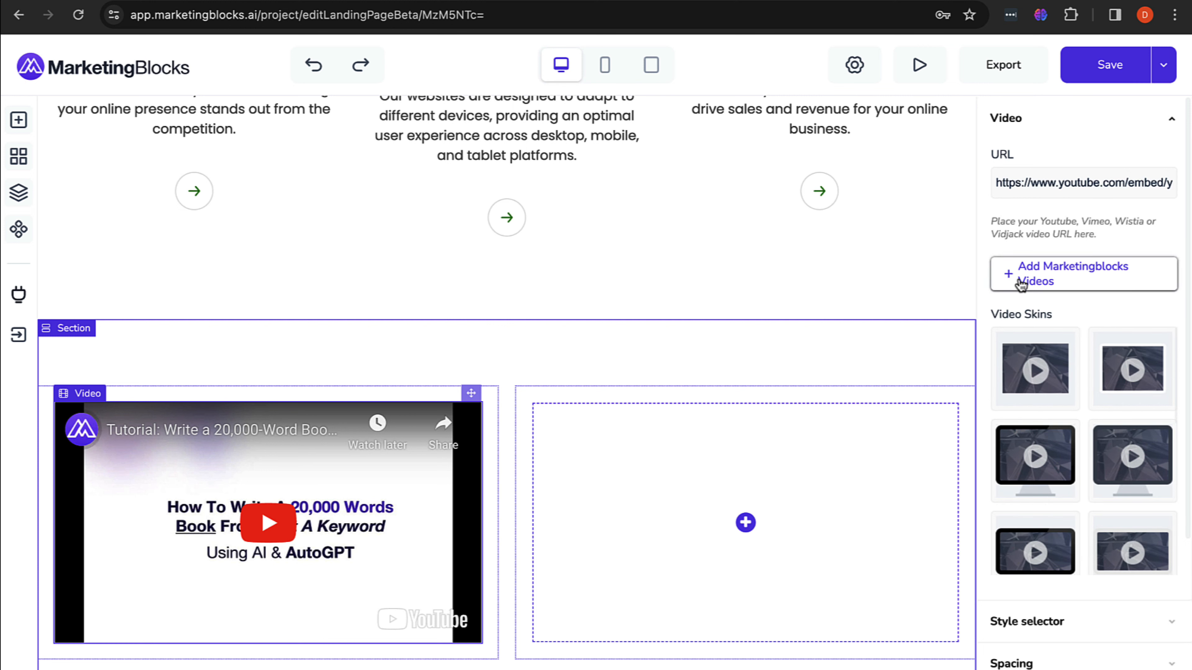
{"action": "left_click", "coordinate": [1039, 278]}
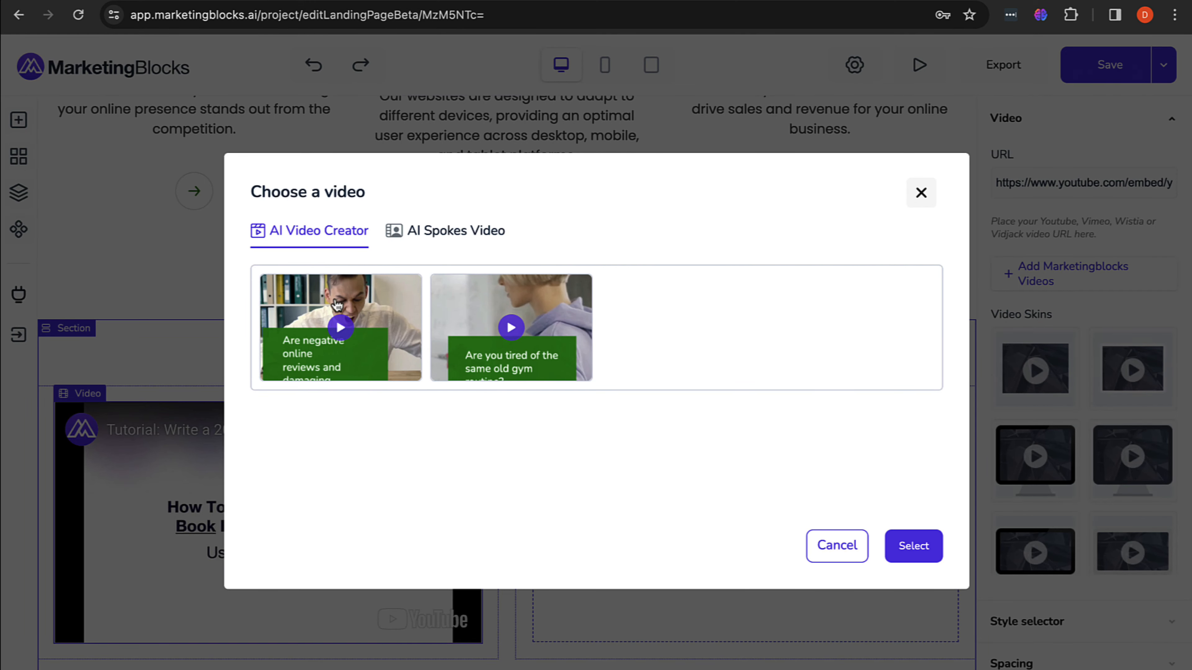
{"action": "left_click", "coordinate": [445, 235]}
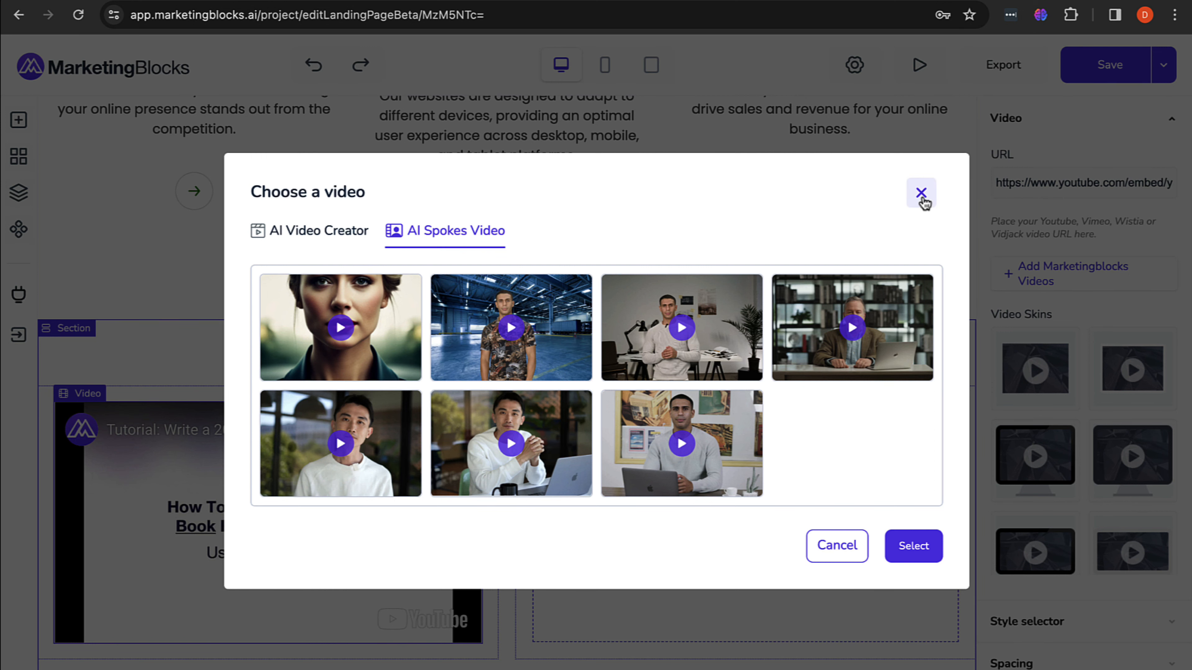
{"action": "left_click", "coordinate": [752, 407]}
{"action": "left_click", "coordinate": [896, 541]}
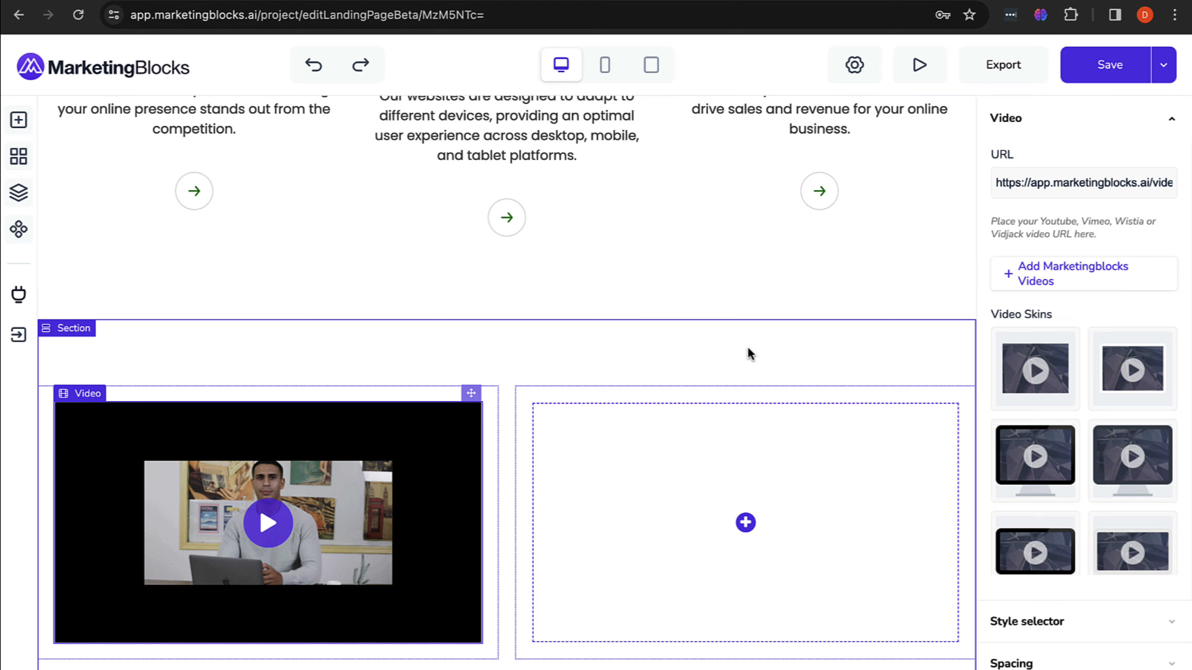
Step: Split the empty right column of the section by placing a Columns layout element in it
{"action": "left_click", "coordinate": [746, 523]}
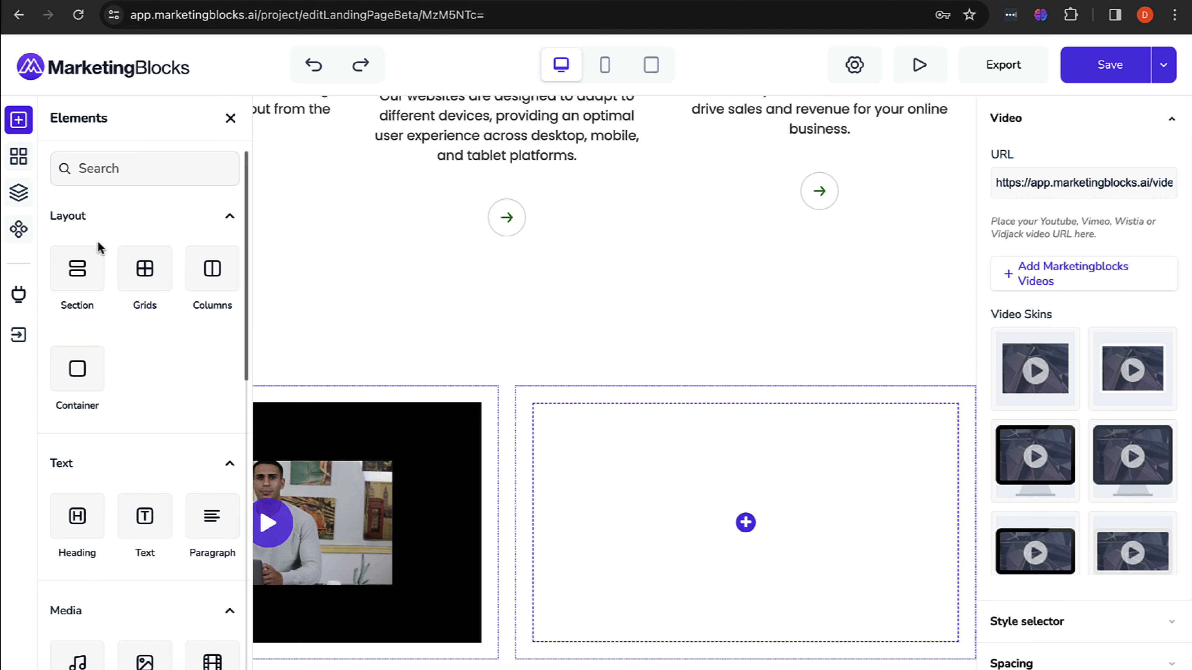
{"action": "scroll", "coordinate": [118, 410], "scroll_direction": "down", "scroll_amount": 3}
{"action": "scroll", "coordinate": [118, 410], "scroll_direction": "up", "scroll_amount": 3}
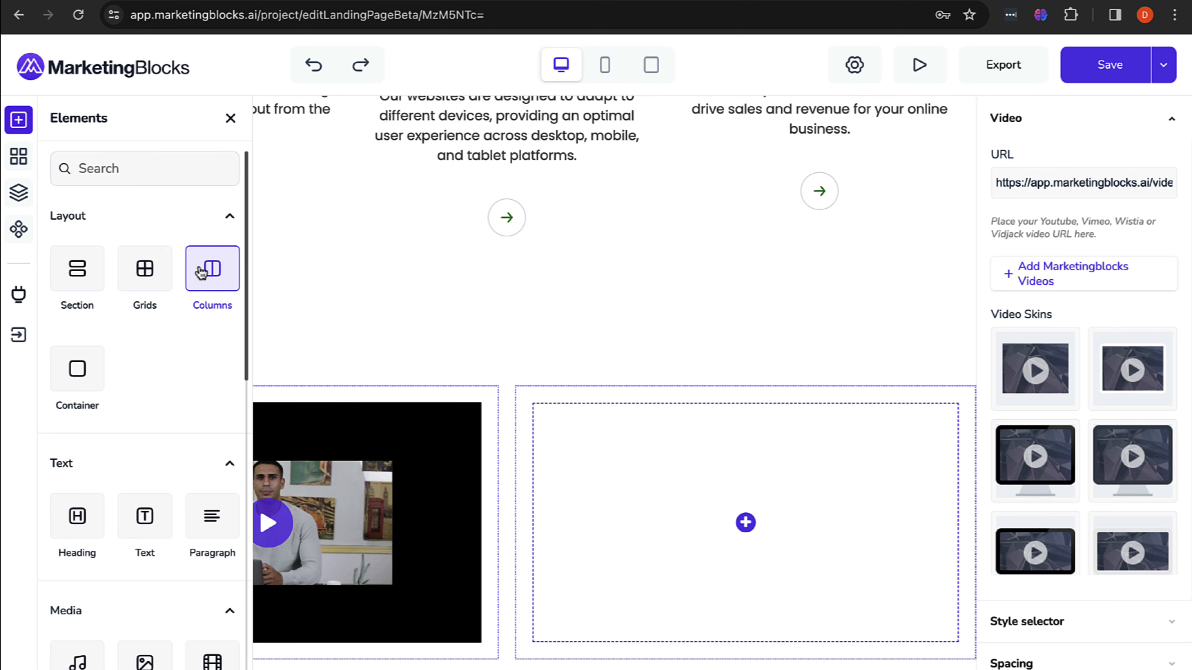
{"action": "left_click_drag", "start_coordinate": [207, 270], "coordinate": [677, 513]}
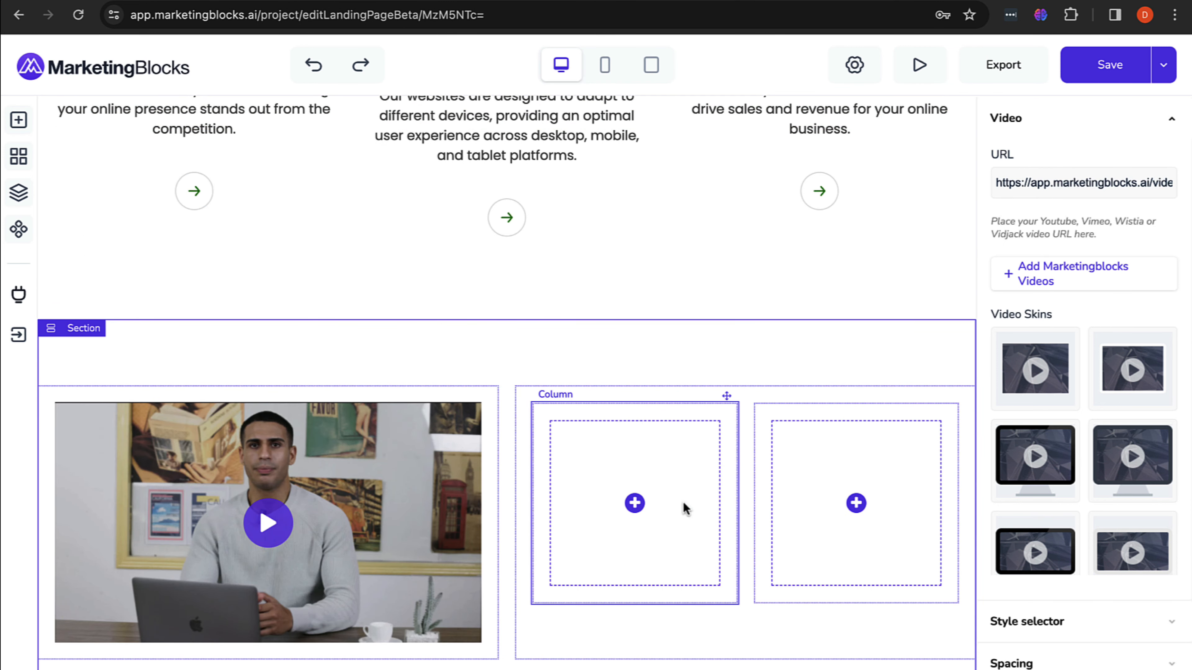
Step: Delete the second nested column beside the video and place a Text element in the remaining one
{"action": "left_click", "coordinate": [705, 360]}
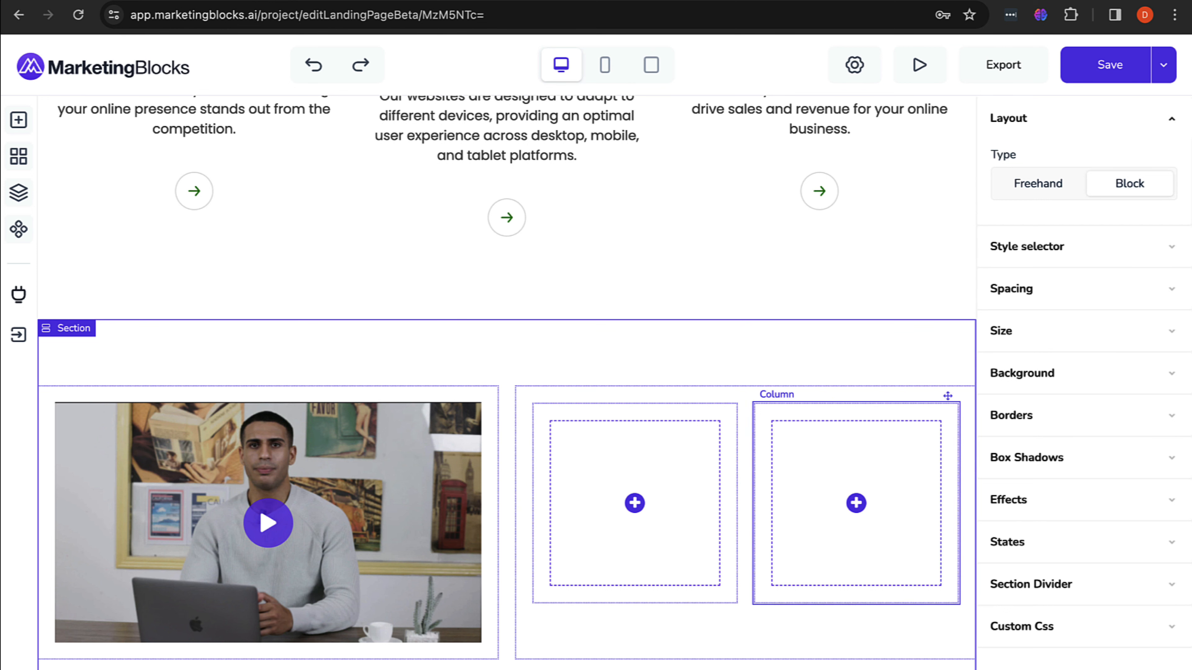
{"action": "right_click", "coordinate": [786, 421]}
{"action": "left_click", "coordinate": [826, 650]}
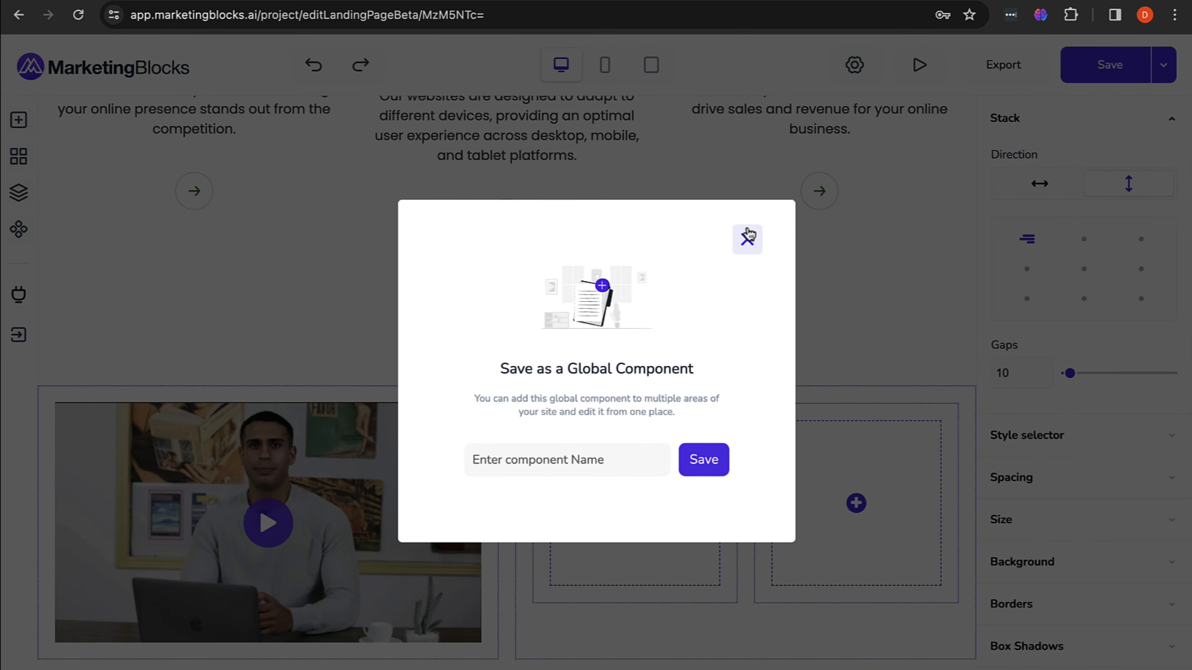
{"action": "left_click", "coordinate": [747, 239]}
{"action": "right_click", "coordinate": [791, 442]}
{"action": "left_click", "coordinate": [816, 416]}
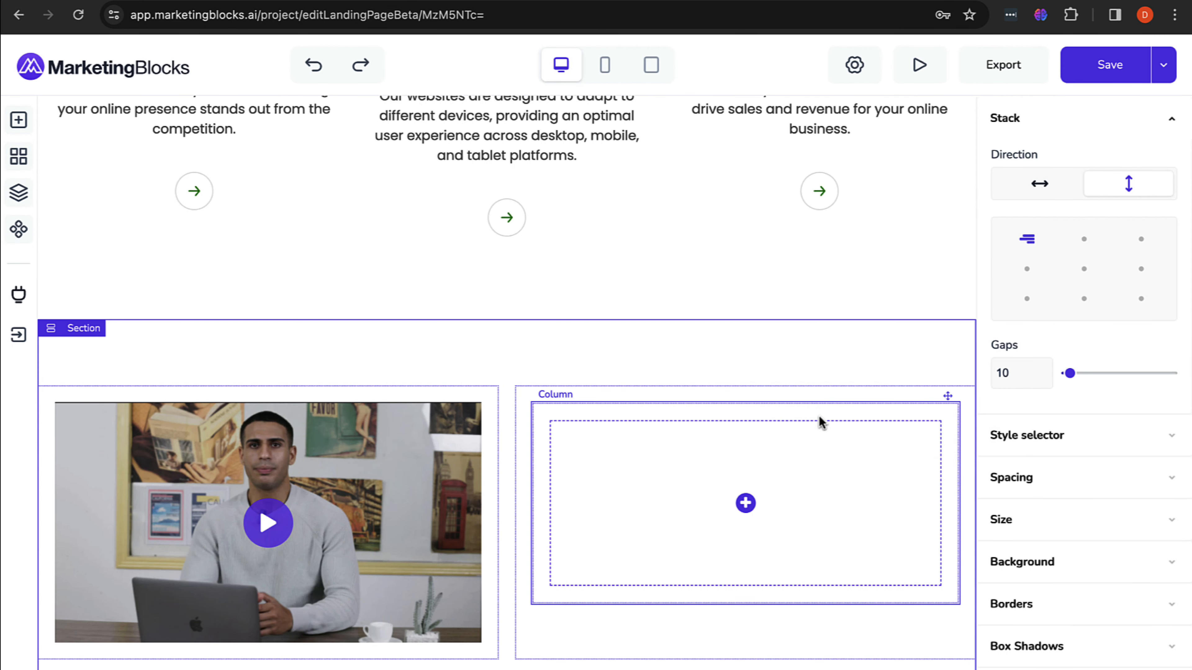
{"action": "left_click", "coordinate": [746, 504]}
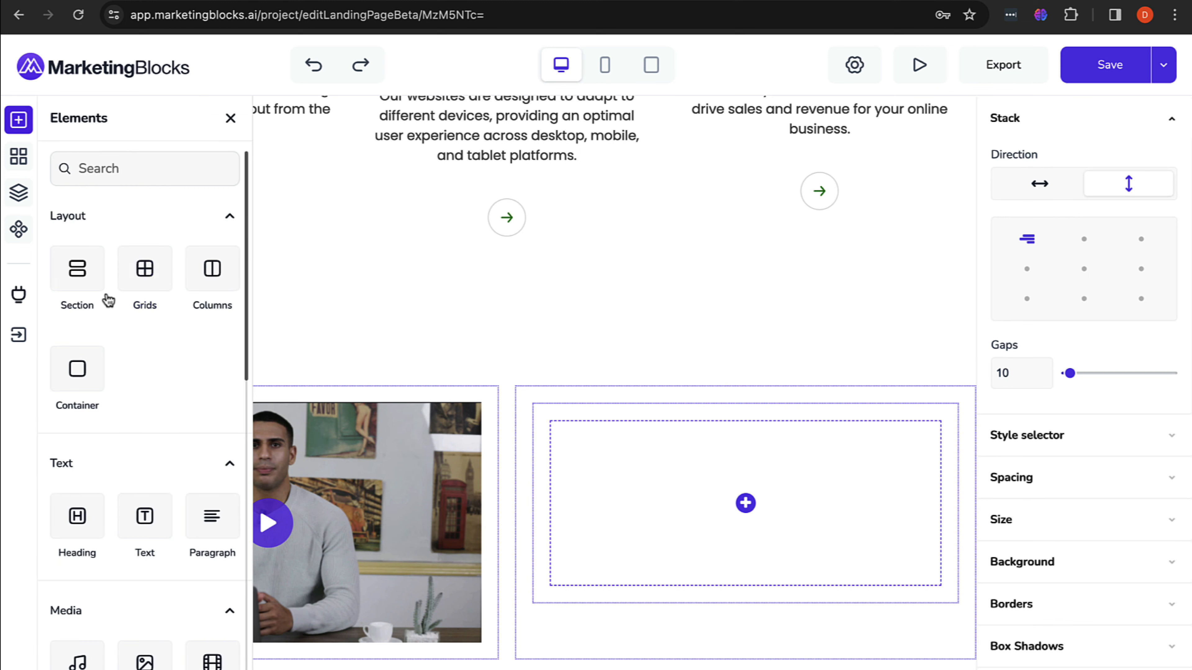
{"action": "left_click", "coordinate": [140, 526]}
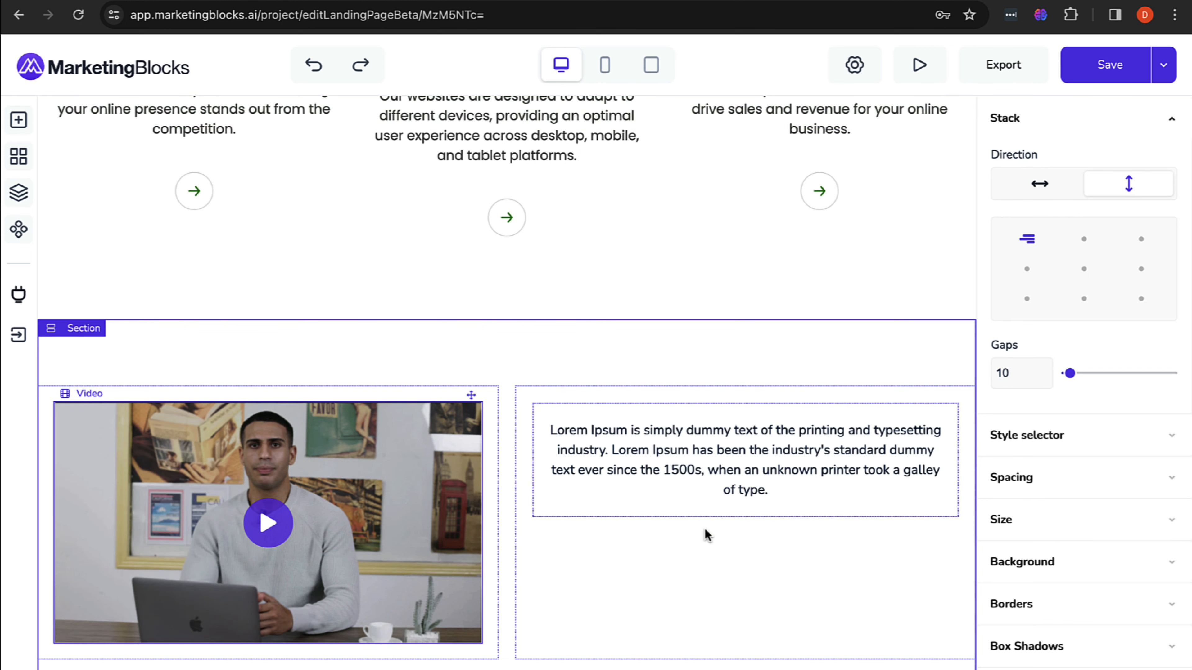
Step: Switch the video section's layout type to Freehand and nudge the placeholder text slightly up and left within its column
{"action": "left_click", "coordinate": [873, 354]}
{"action": "left_click", "coordinate": [1045, 193]}
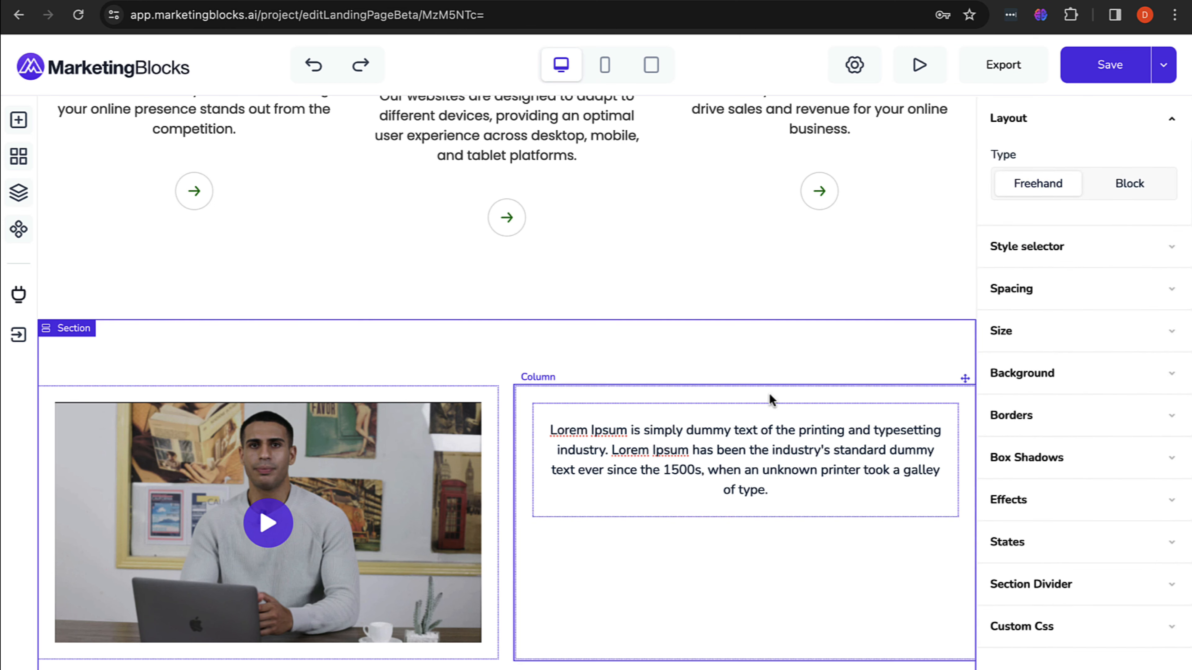
{"action": "left_click", "coordinate": [743, 401]}
{"action": "mouse_move", "coordinate": [699, 459]}
{"action": "left_mouse_down"}
{"action": "mouse_move", "coordinate": [689, 429]}
{"action": "mouse_move", "coordinate": [697, 495]}
{"action": "mouse_move", "coordinate": [730, 459]}
{"action": "mouse_move", "coordinate": [729, 499]}
{"action": "mouse_move", "coordinate": [697, 531]}
{"action": "mouse_move", "coordinate": [657, 427]}
{"action": "mouse_move", "coordinate": [368, 411]}
{"action": "mouse_move", "coordinate": [352, 458]}
{"action": "mouse_move", "coordinate": [211, 561]}
{"action": "mouse_move", "coordinate": [431, 404]}
{"action": "mouse_move", "coordinate": [636, 472]}
{"action": "mouse_move", "coordinate": [636, 418]}
{"action": "mouse_move", "coordinate": [705, 370]}
{"action": "mouse_move", "coordinate": [693, 456]}
{"action": "left_mouse_up"}
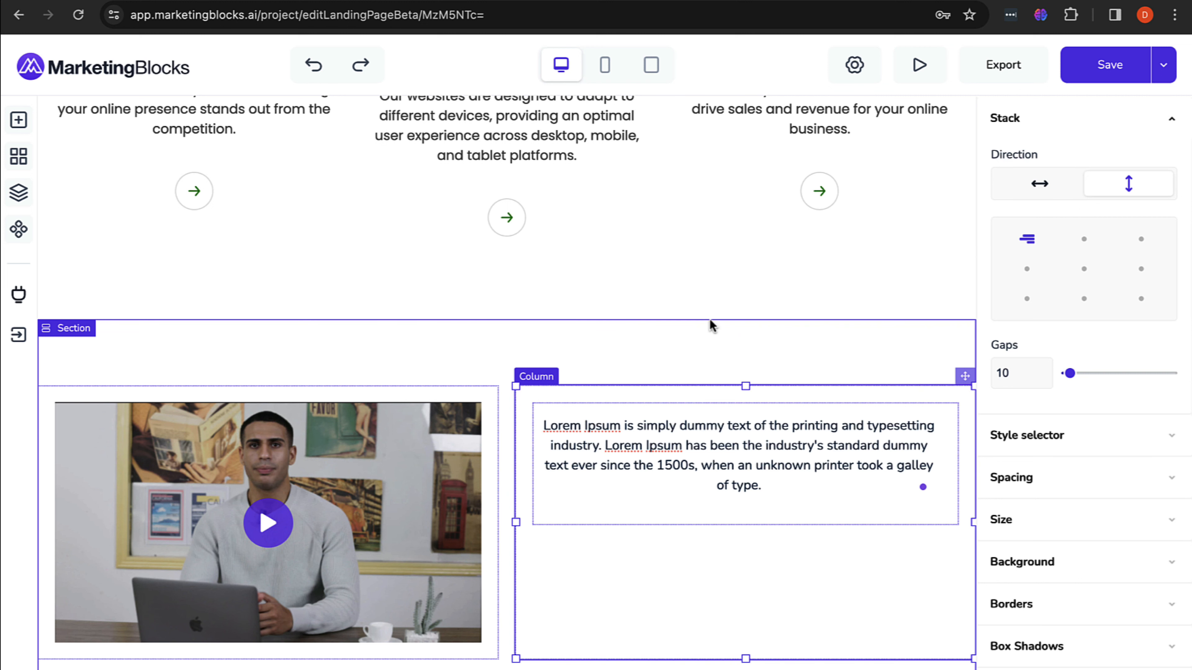
Step: Delete the whole custom video section between the feature cards and the Drive Traffic And Conversions section
{"action": "right_click", "coordinate": [646, 336]}
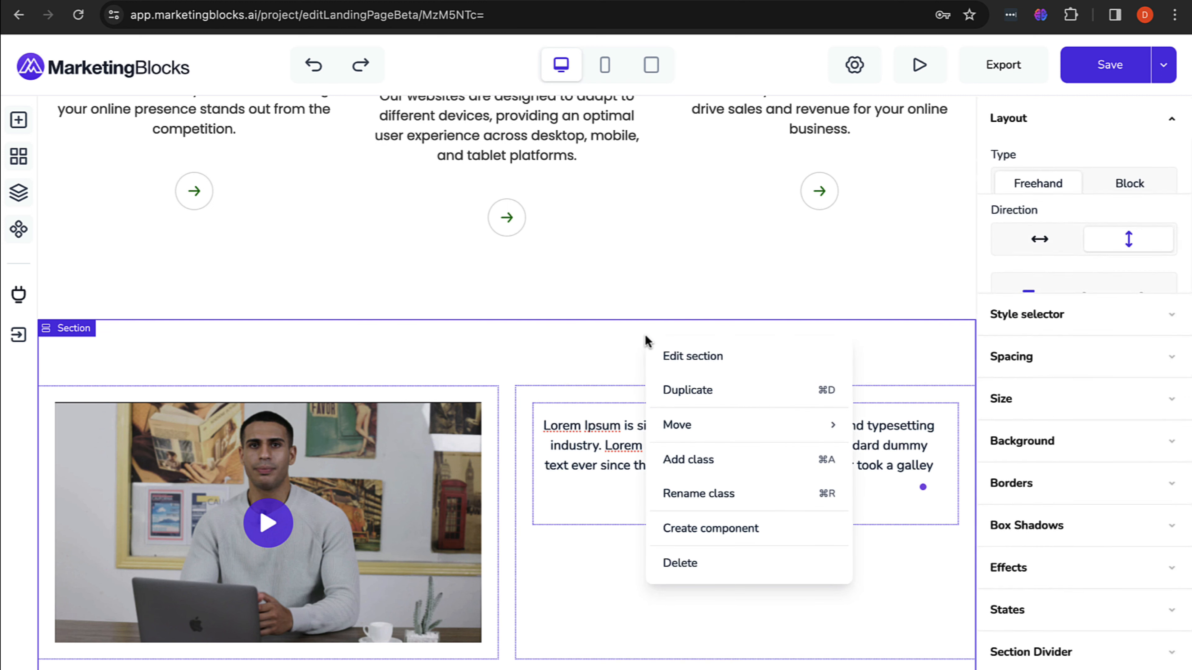
{"action": "left_click", "coordinate": [690, 563]}
{"action": "scroll", "coordinate": [527, 351], "scroll_direction": "up", "scroll_amount": 3}
{"action": "scroll", "coordinate": [540, 279], "scroll_direction": "down", "scroll_amount": 4}
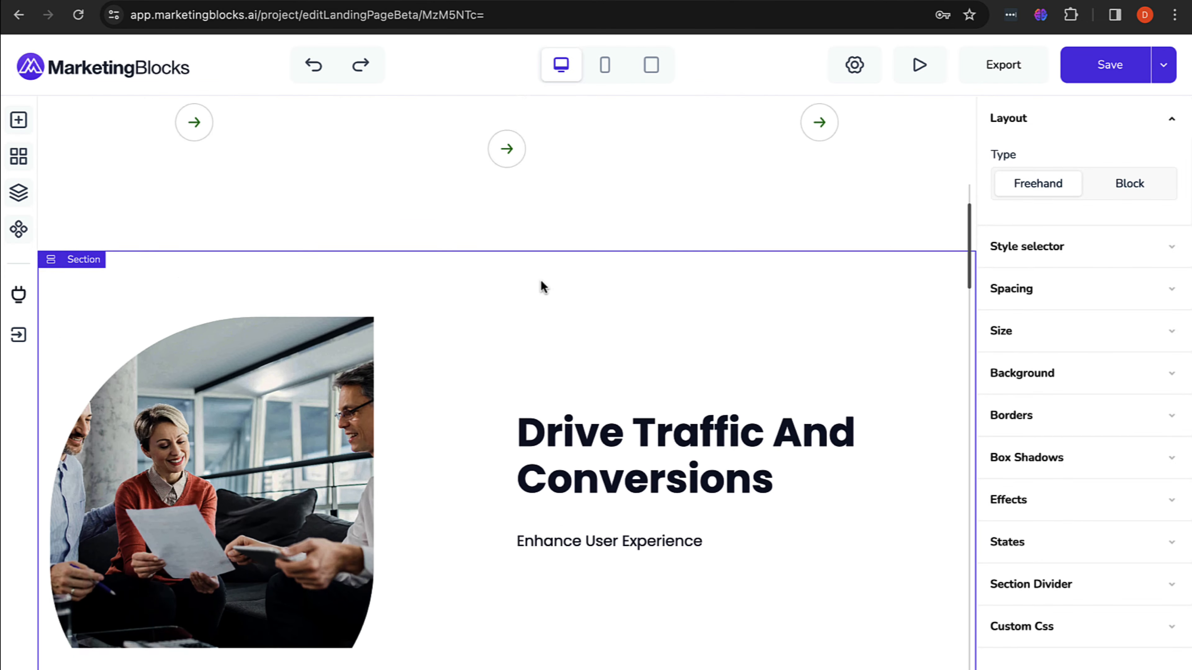
Step: Review the page's sections from the HeyDee Website Design Service hero down to Client Testimonials
{"action": "scroll", "coordinate": [540, 280], "scroll_direction": "down", "scroll_amount": 2}
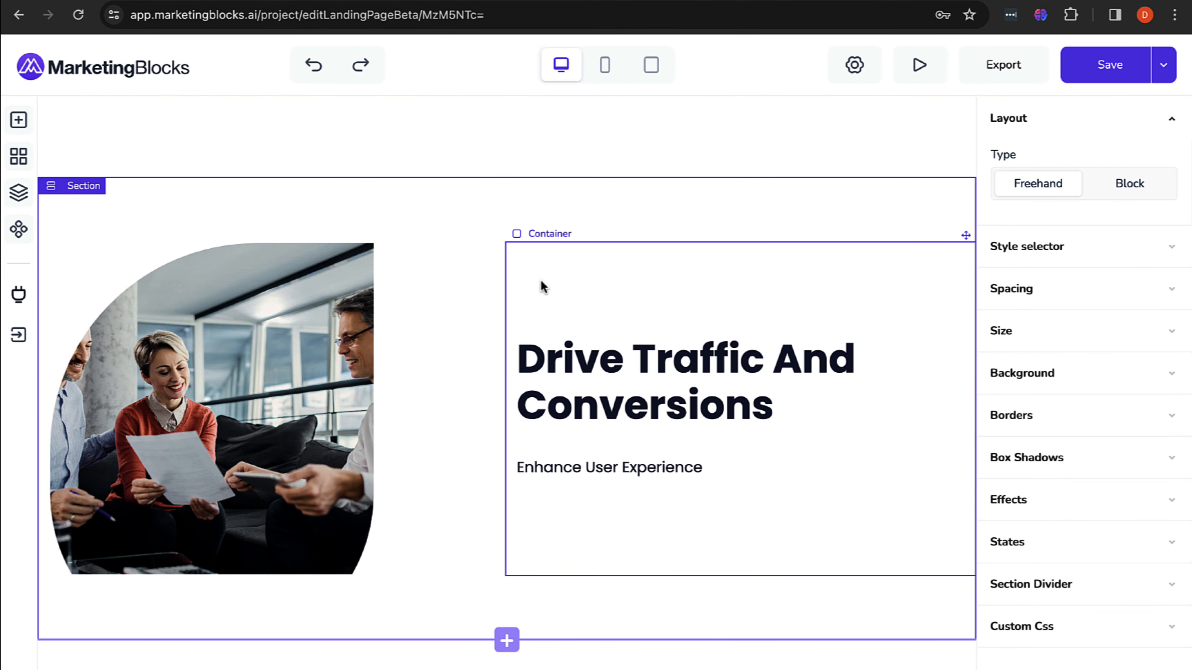
{"action": "scroll", "coordinate": [540, 279], "scroll_direction": "down", "scroll_amount": 3}
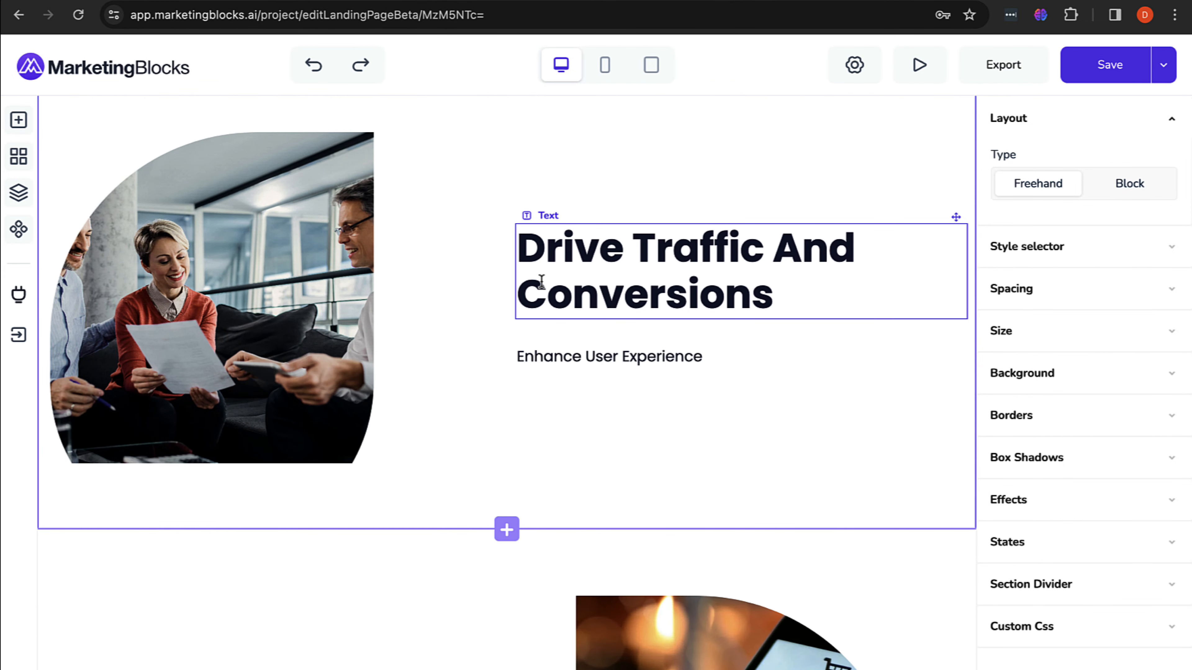
{"action": "scroll", "coordinate": [540, 279], "scroll_direction": "down", "scroll_amount": 4}
{"action": "scroll", "coordinate": [540, 279], "scroll_direction": "up", "scroll_amount": 9}
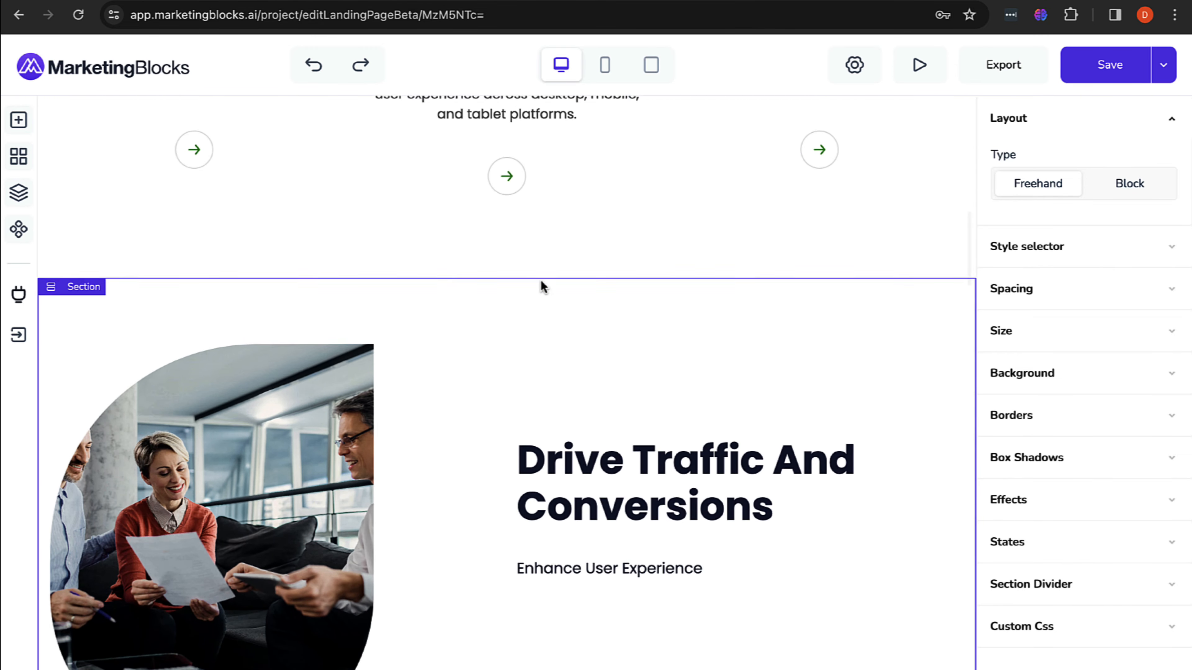
{"action": "scroll", "coordinate": [541, 281], "scroll_direction": "up", "scroll_amount": 8}
{"action": "scroll", "coordinate": [541, 281], "scroll_direction": "down", "scroll_amount": 5}
{"action": "scroll", "coordinate": [543, 287], "scroll_direction": "down", "scroll_amount": 3}
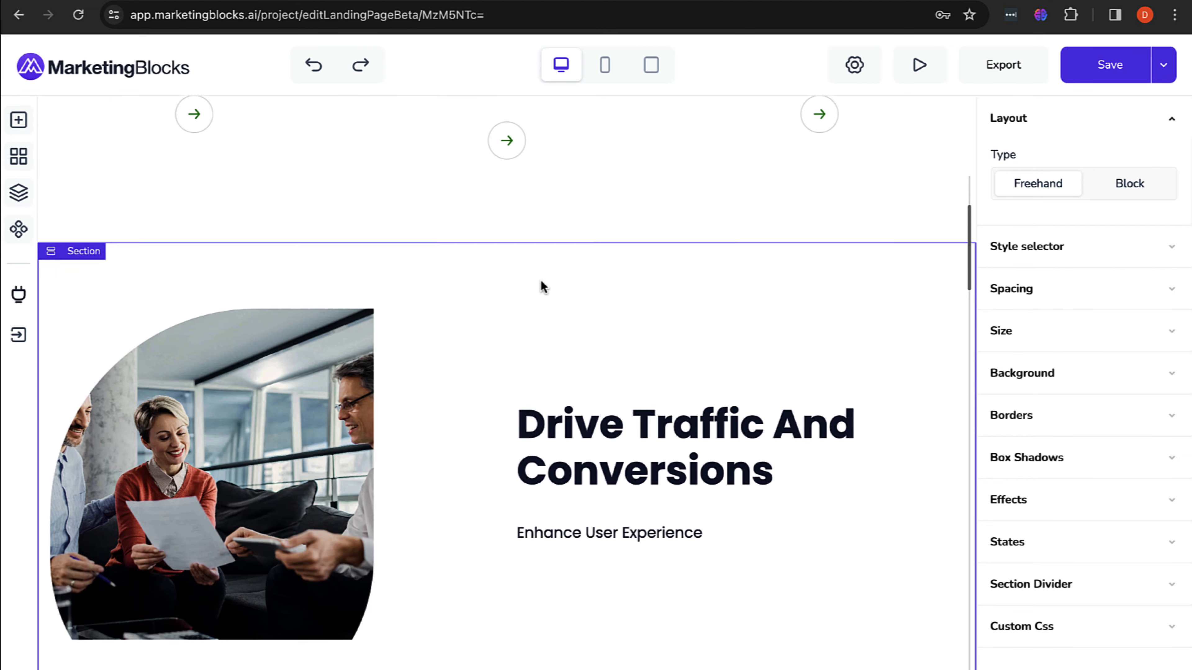
{"action": "scroll", "coordinate": [540, 280], "scroll_direction": "up", "scroll_amount": 10}
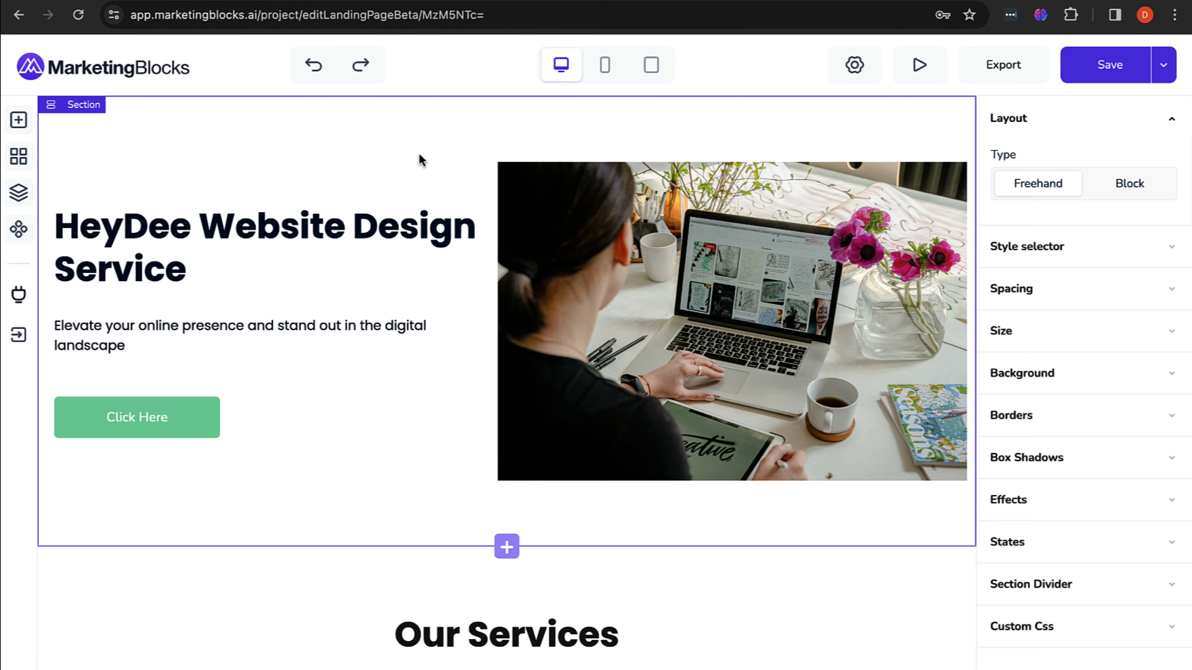
{"action": "scroll", "coordinate": [420, 156], "scroll_direction": "down", "scroll_amount": 20}
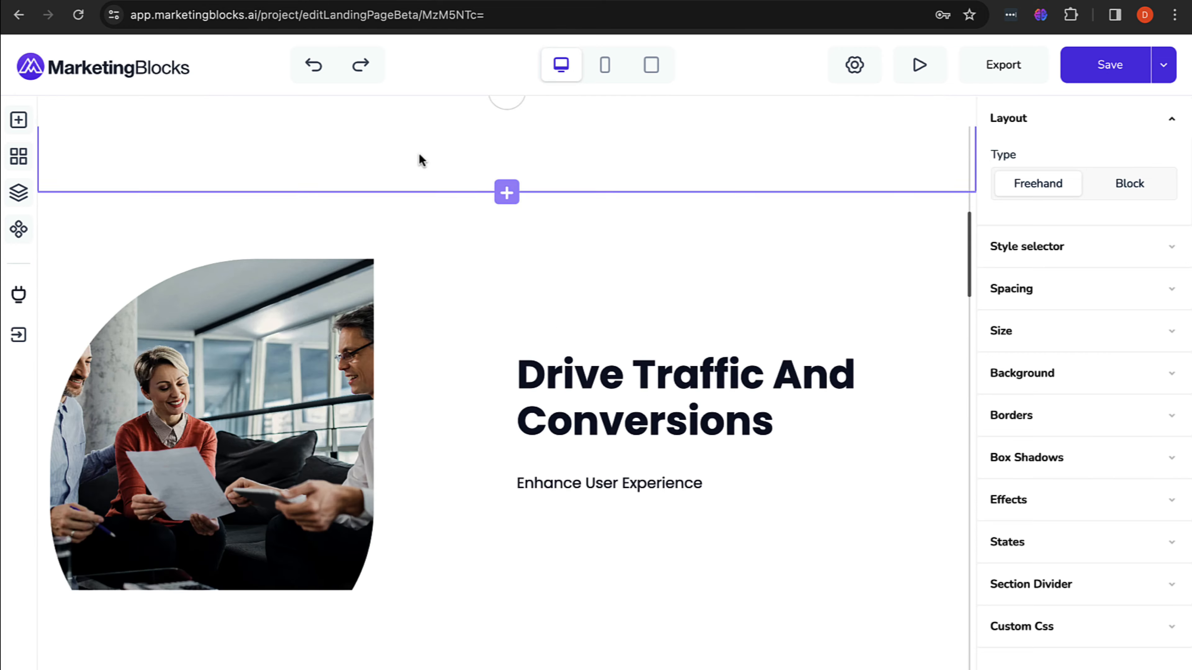
{"action": "scroll", "coordinate": [420, 156], "scroll_direction": "up", "scroll_amount": 20}
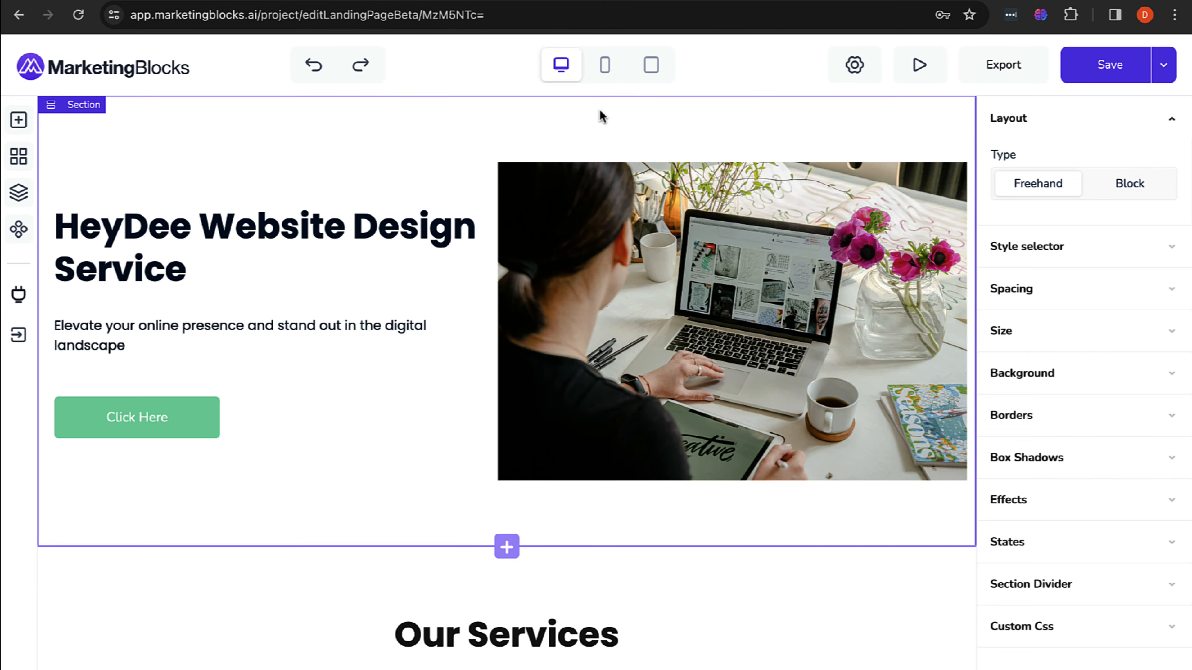
{"action": "scroll", "coordinate": [511, 331], "scroll_direction": "down", "scroll_amount": 10}
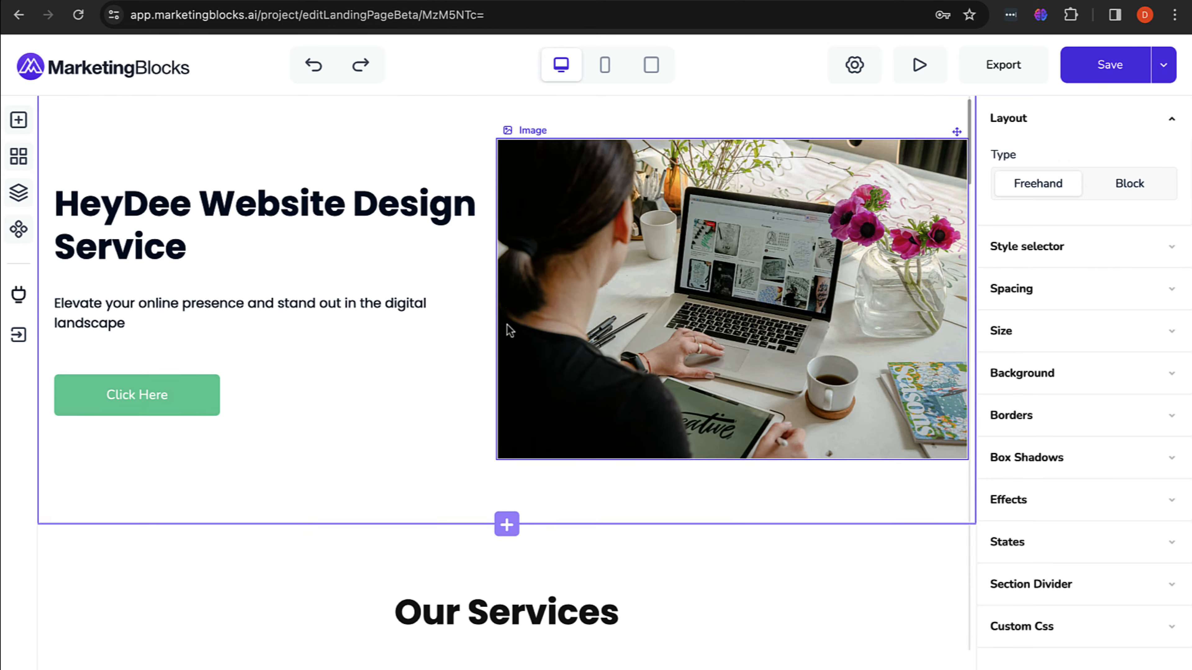
{"action": "scroll", "coordinate": [509, 331], "scroll_direction": "up", "scroll_amount": 6}
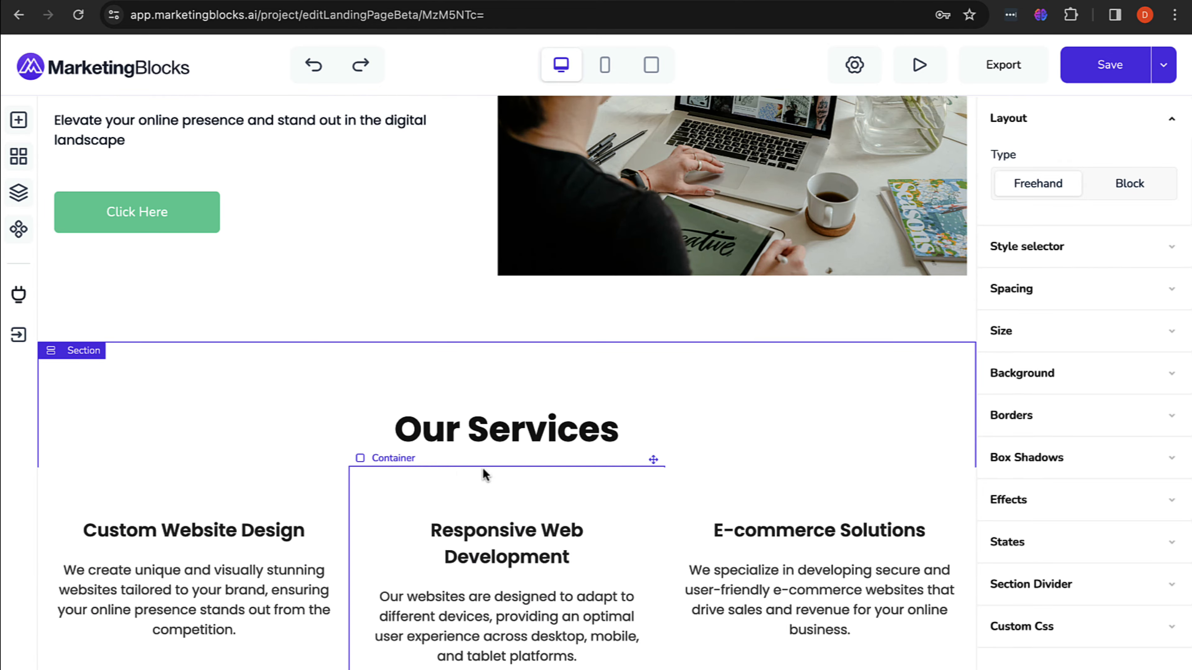
{"action": "scroll", "coordinate": [484, 474], "scroll_direction": "down", "scroll_amount": 10}
{"action": "scroll", "coordinate": [458, 468], "scroll_direction": "down", "scroll_amount": 15}
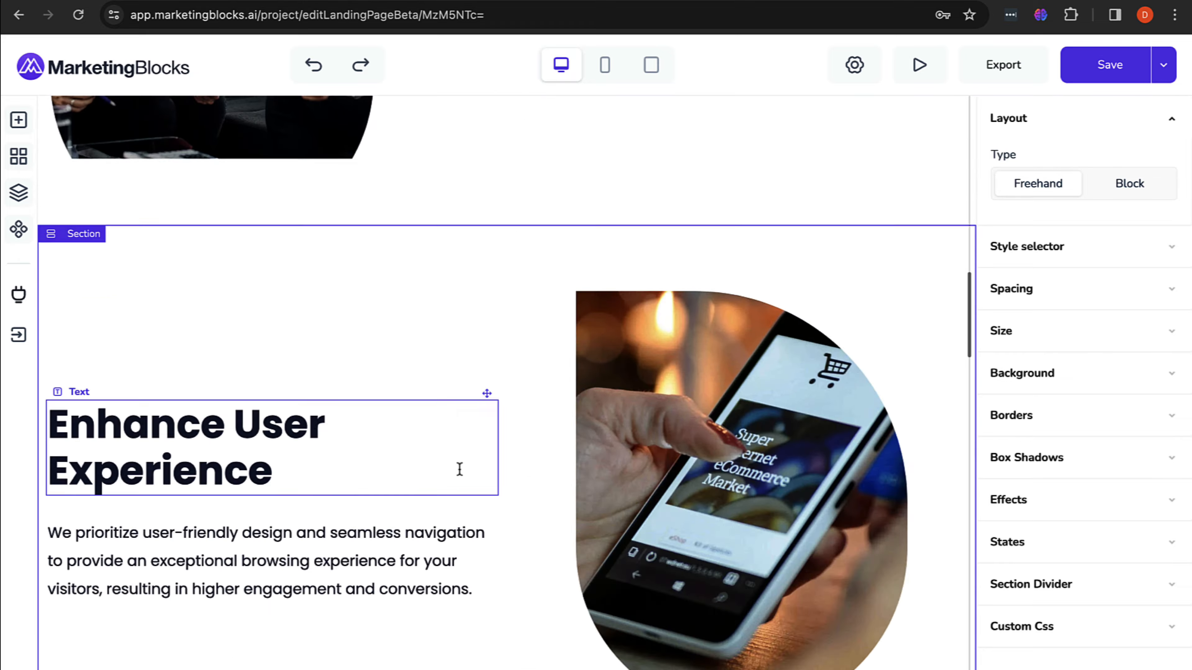
{"action": "scroll", "coordinate": [459, 470], "scroll_direction": "down", "scroll_amount": 15}
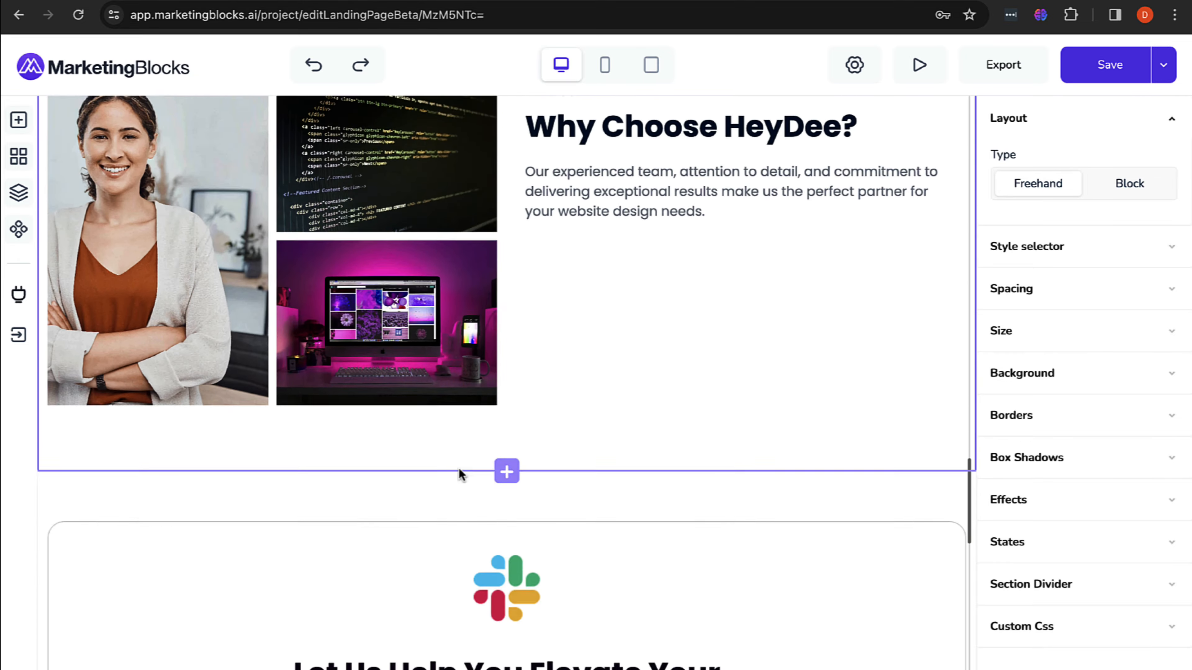
{"action": "scroll", "coordinate": [459, 469], "scroll_direction": "down", "scroll_amount": 7}
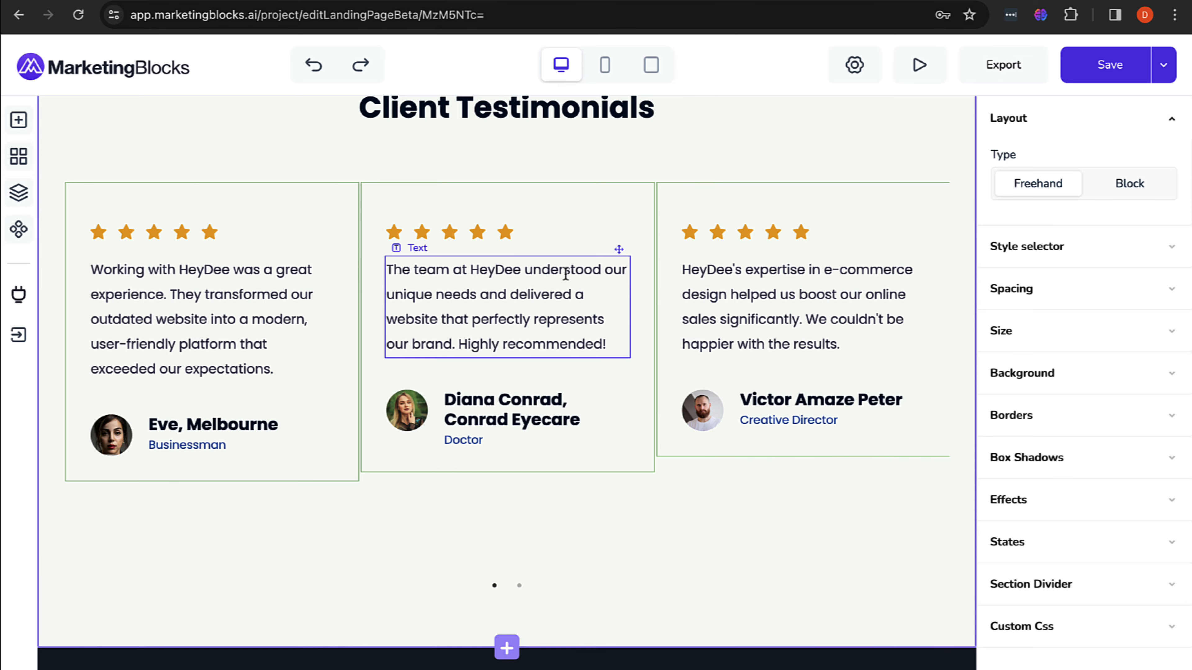
{"action": "scroll", "coordinate": [565, 273], "scroll_direction": "up", "scroll_amount": 20}
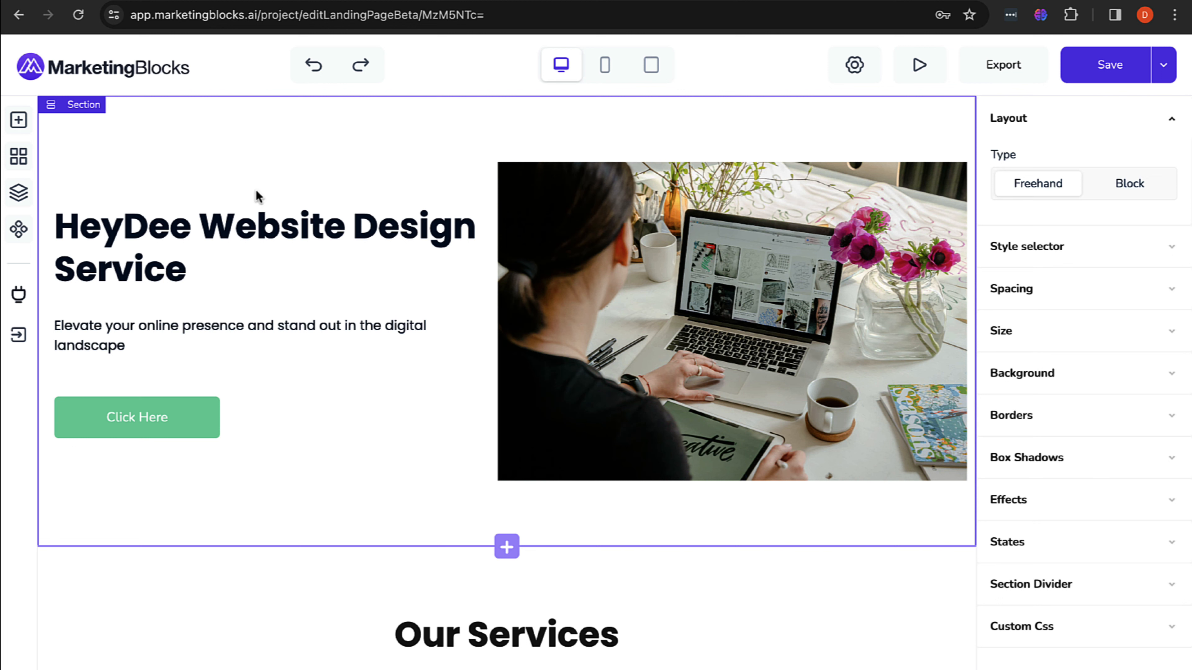
Step: Insert the Menu section design with a logo, four links and a green Get started button above the hero section
{"action": "left_click", "coordinate": [18, 159]}
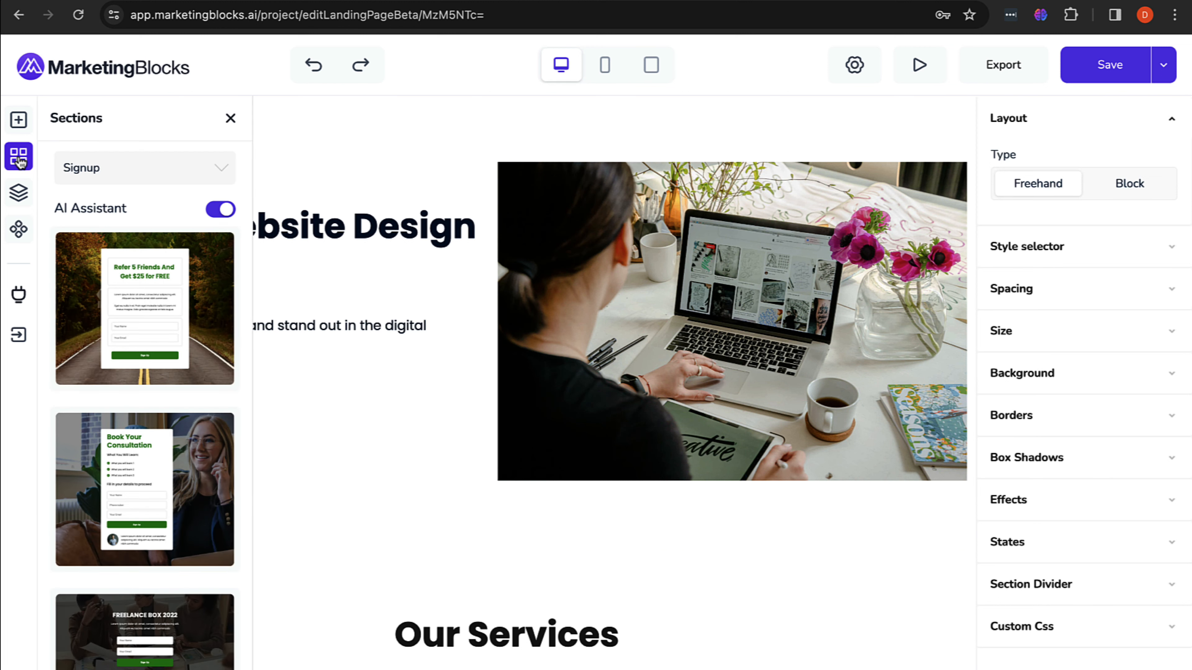
{"action": "left_click", "coordinate": [136, 175]}
{"action": "left_click", "coordinate": [105, 257]}
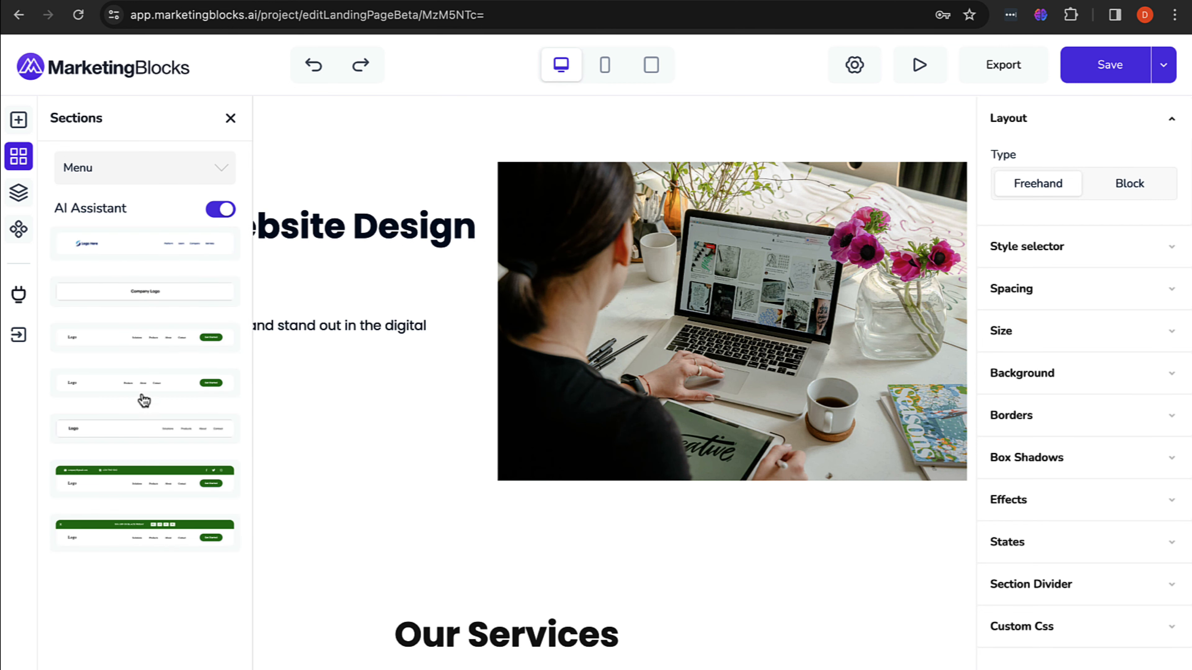
{"action": "left_click_drag", "start_coordinate": [121, 337], "coordinate": [483, 169]}
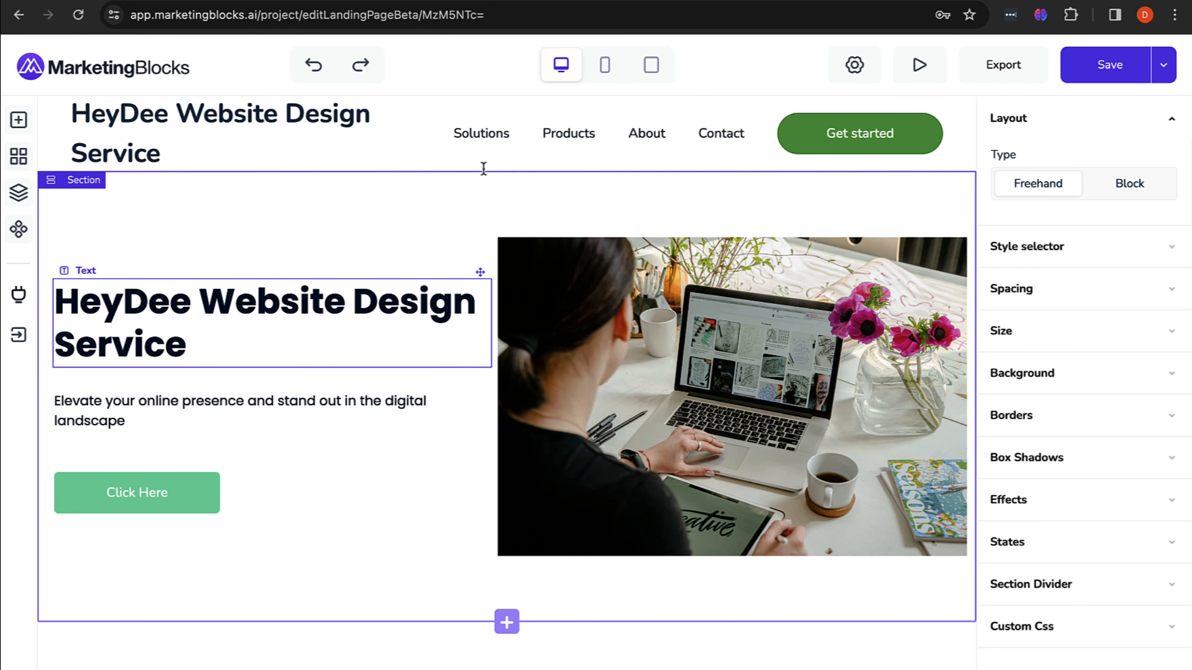
Step: Shorten the menu's logo text to read "HeyDee Designs"
{"action": "left_click", "coordinate": [249, 127]}
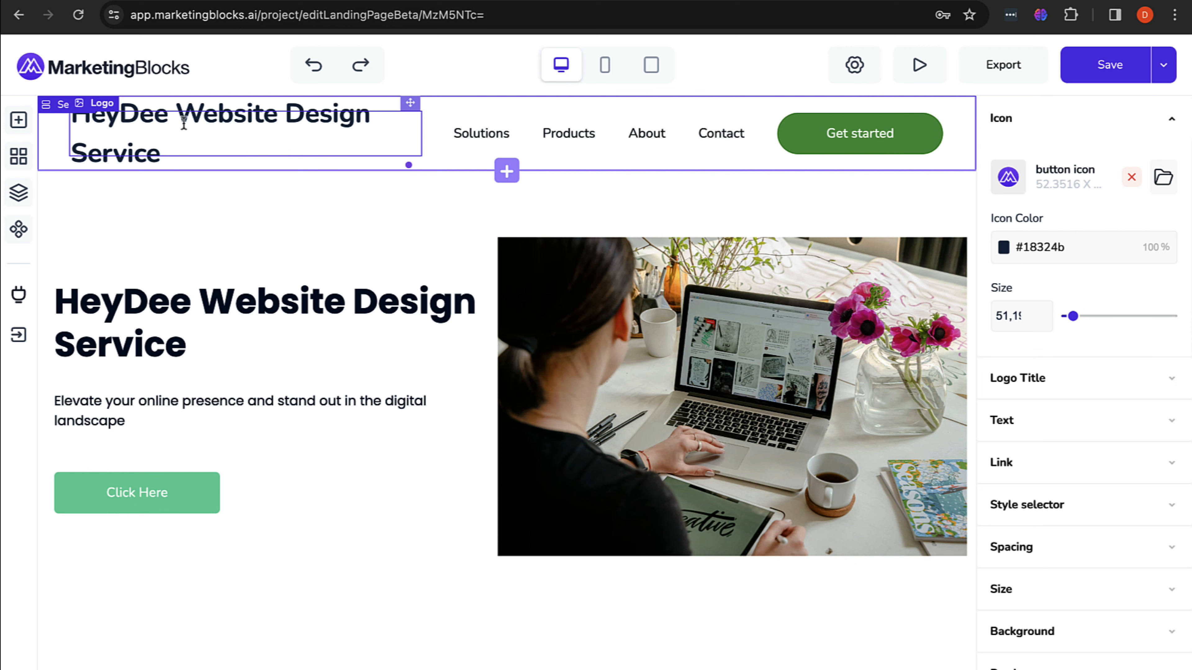
{"action": "left_click_drag", "start_coordinate": [181, 123], "coordinate": [221, 159]}
{"action": "key", "text": "BackSpace"}
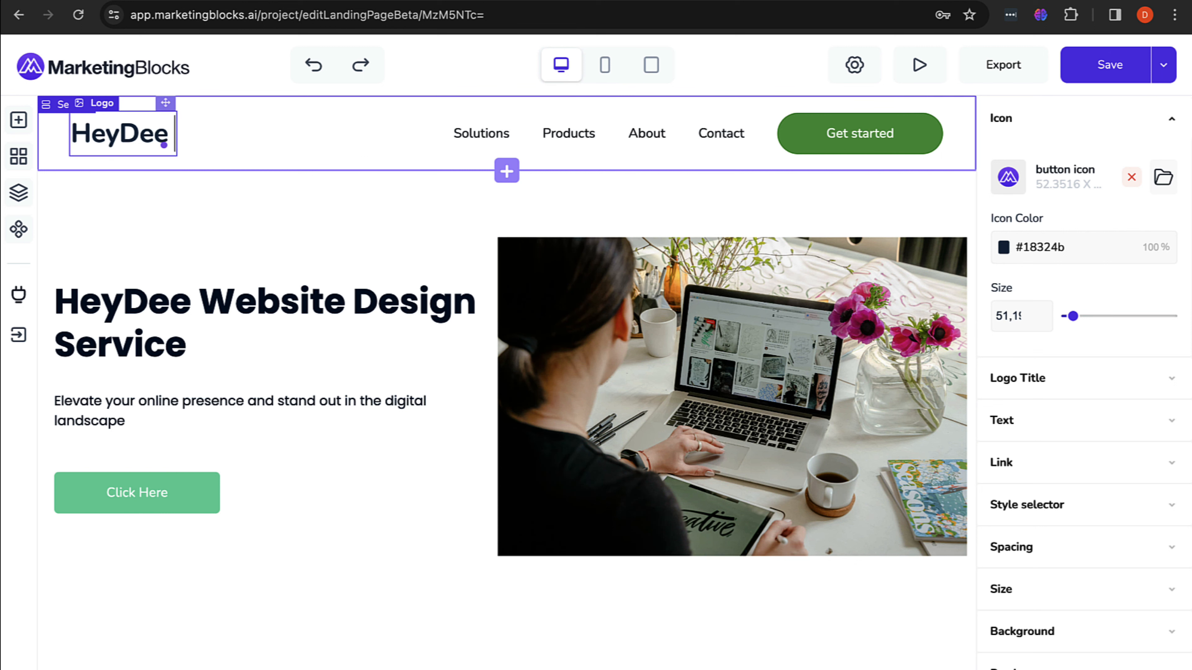
{"action": "type", "text": "d"}
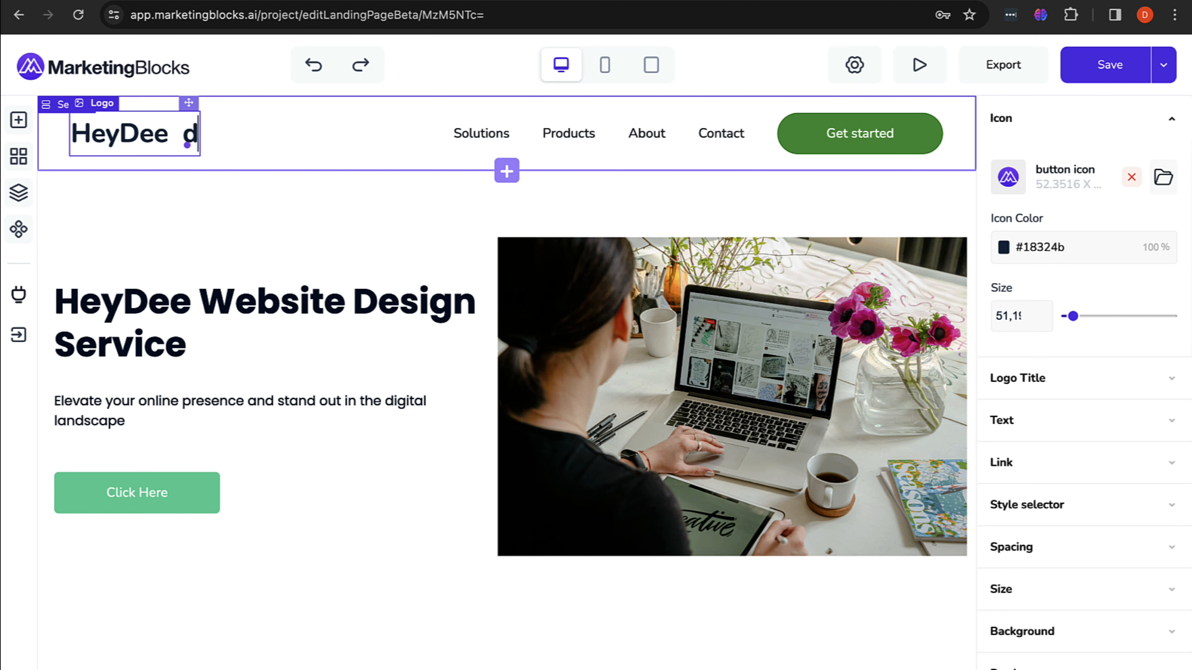
{"action": "type", "text": "ESIGNS"}
{"action": "key", "text": "BackSpace"}
{"action": "key", "text": "BackSpace"}
{"action": "key", "text": "BackSpace"}
{"action": "key", "text": "BackSpace"}
{"action": "key", "text": "BackSpace"}
{"action": "key", "text": "BackSpace"}
{"action": "key", "text": "BackSpace"}
{"action": "key", "text": "BackSpace"}
{"action": "key", "text": "BackSpace"}
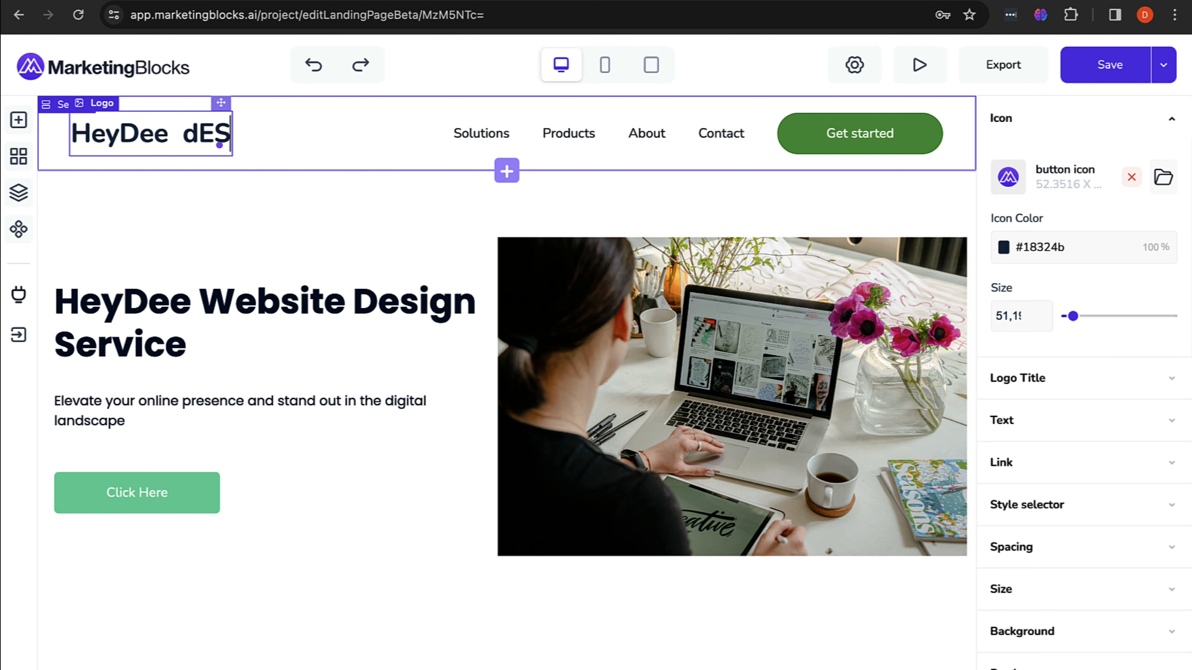
{"action": "type", "text": "Designs"}
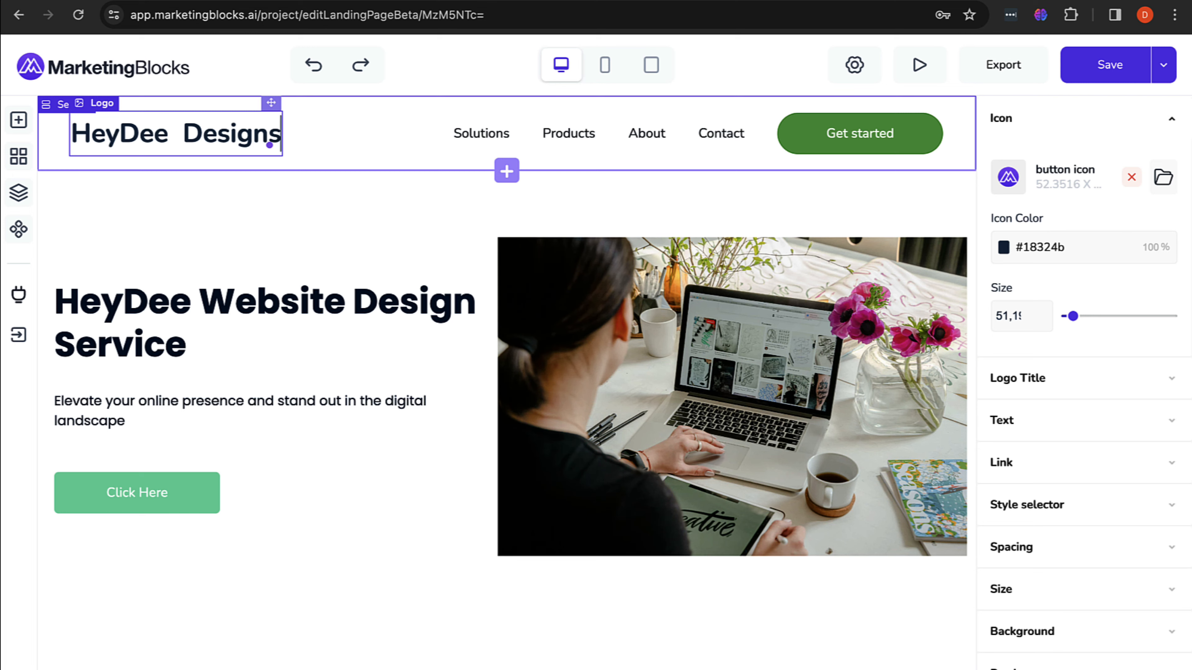
{"action": "left_click", "coordinate": [312, 206]}
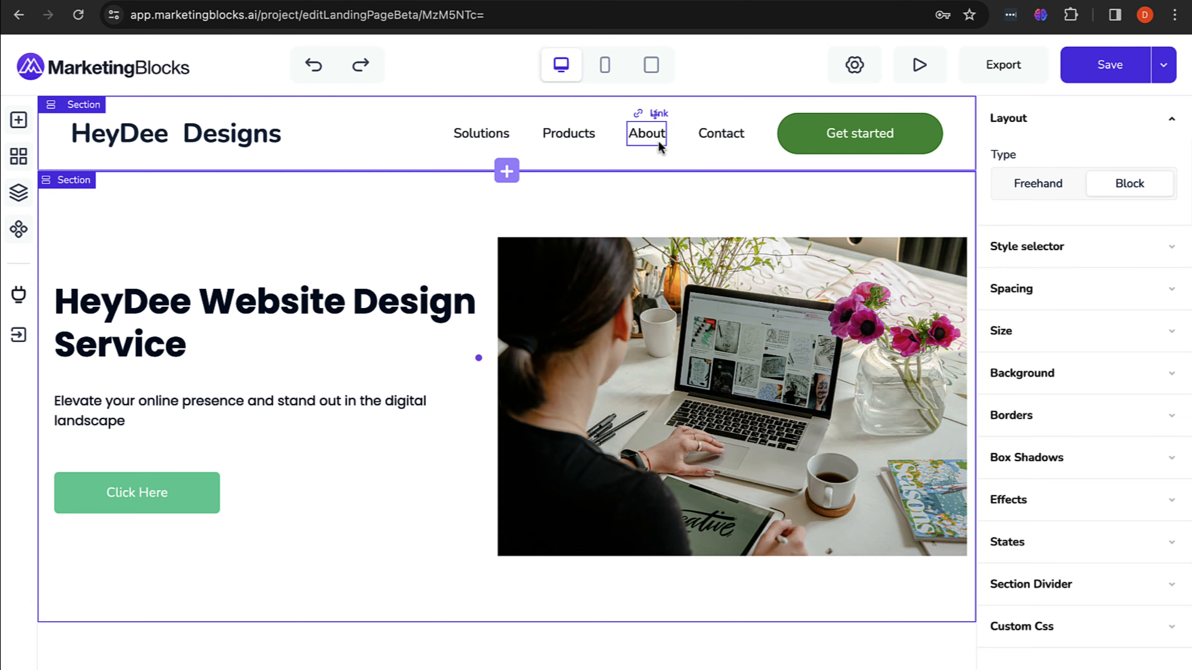
Step: Rename the header menu's Solutions link to "Our services"
{"action": "scroll", "coordinate": [612, 296], "scroll_direction": "down", "scroll_amount": 20}
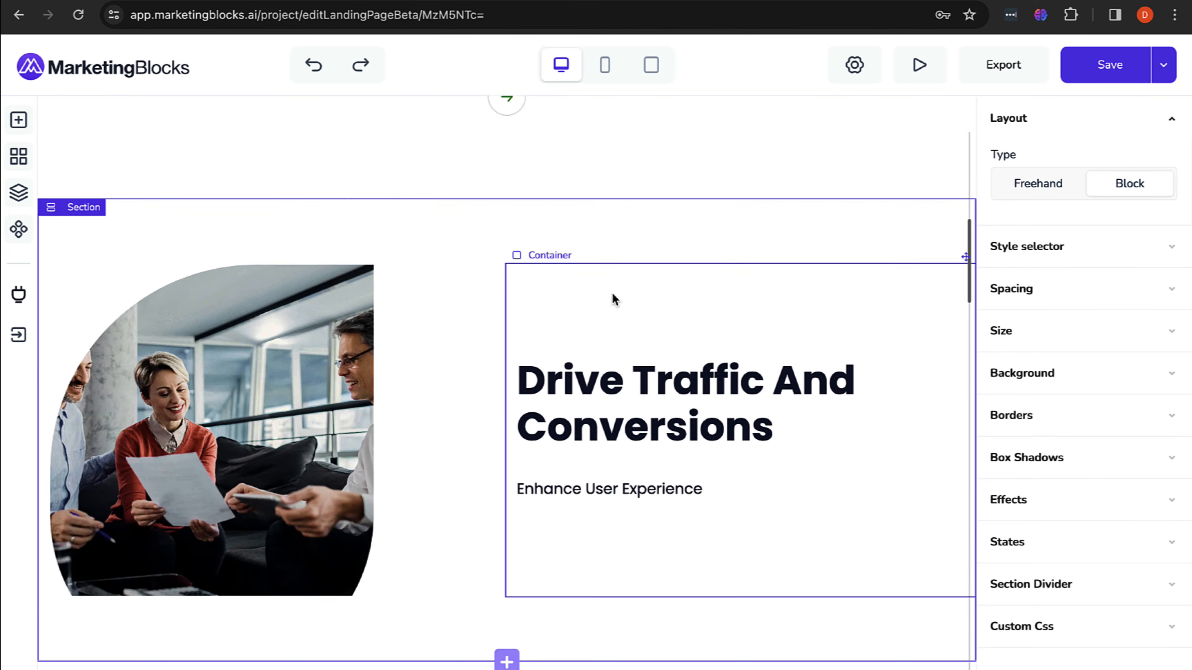
{"action": "scroll", "coordinate": [611, 293], "scroll_direction": "up", "scroll_amount": 20}
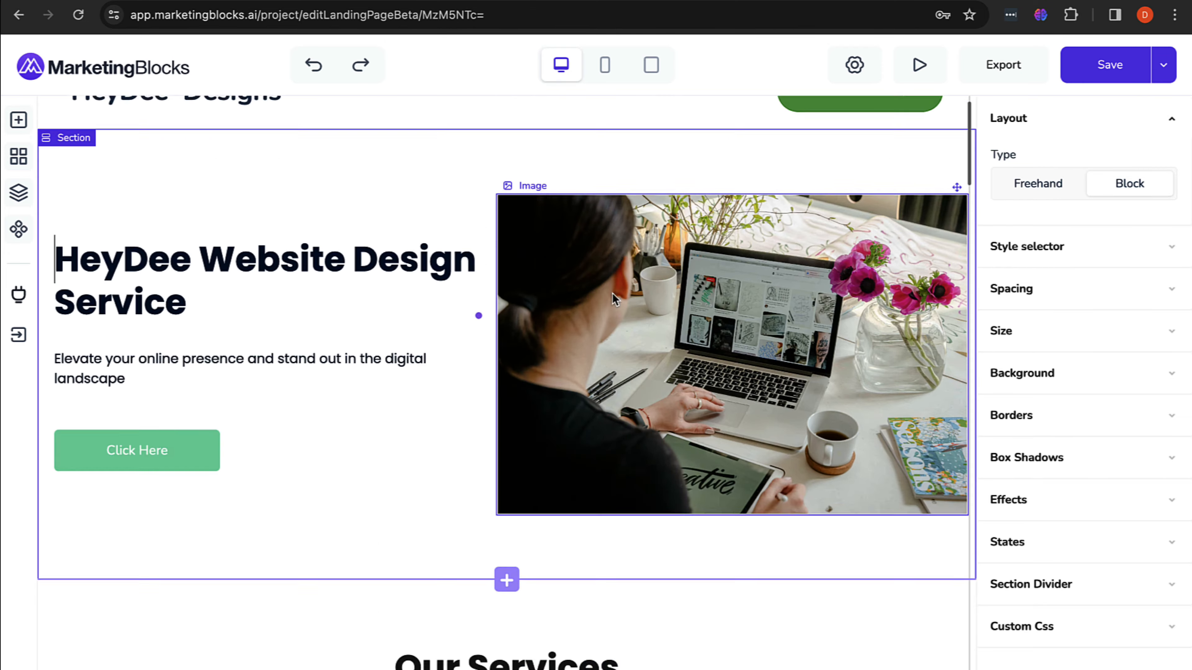
{"action": "scroll", "coordinate": [611, 292], "scroll_direction": "down", "scroll_amount": 20}
{"action": "scroll", "coordinate": [611, 292], "scroll_direction": "up", "scroll_amount": 20}
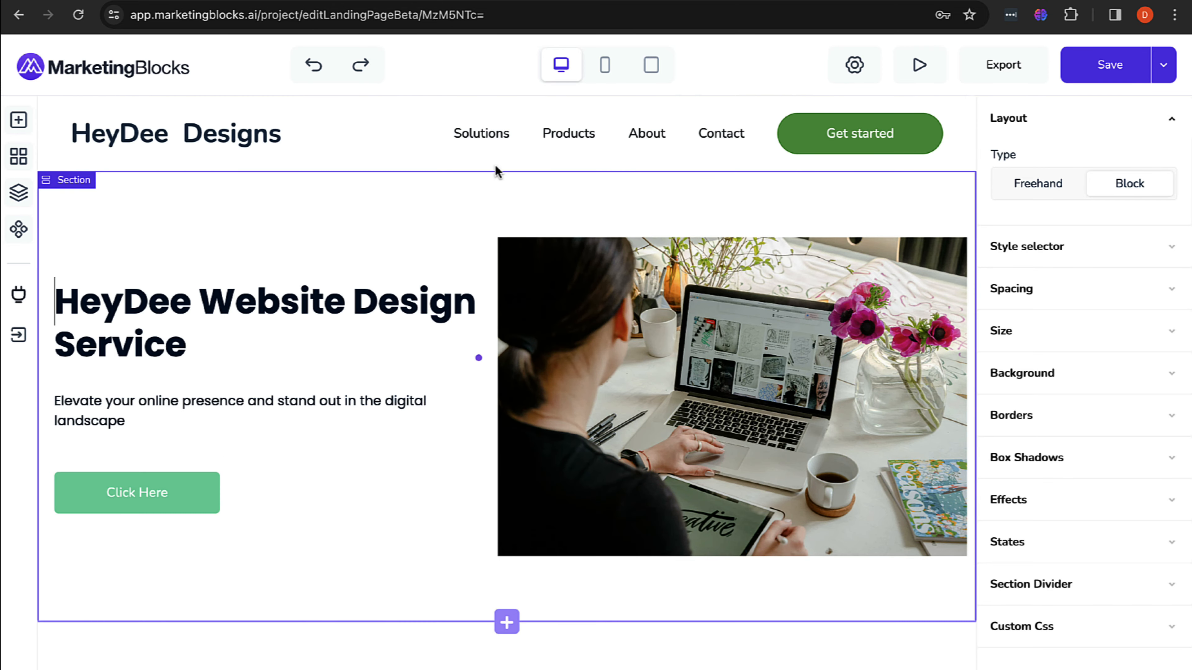
{"action": "double_click", "coordinate": [479, 133]}
{"action": "type", "text": "Our s"}
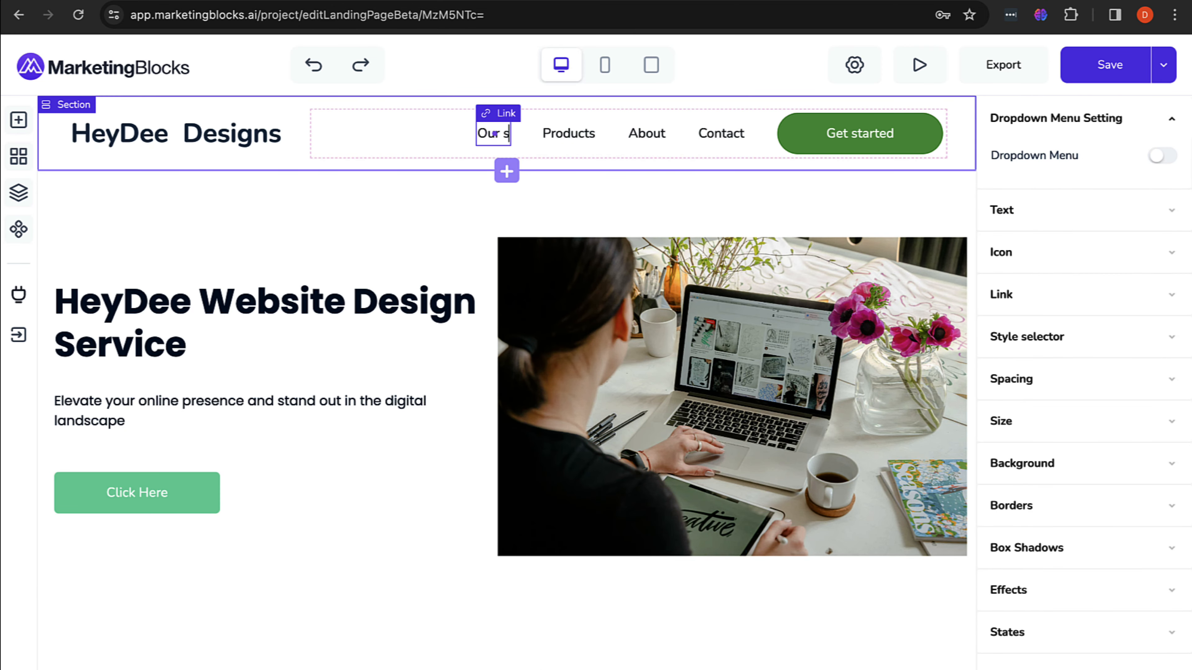
{"action": "type", "text": "ervices"}
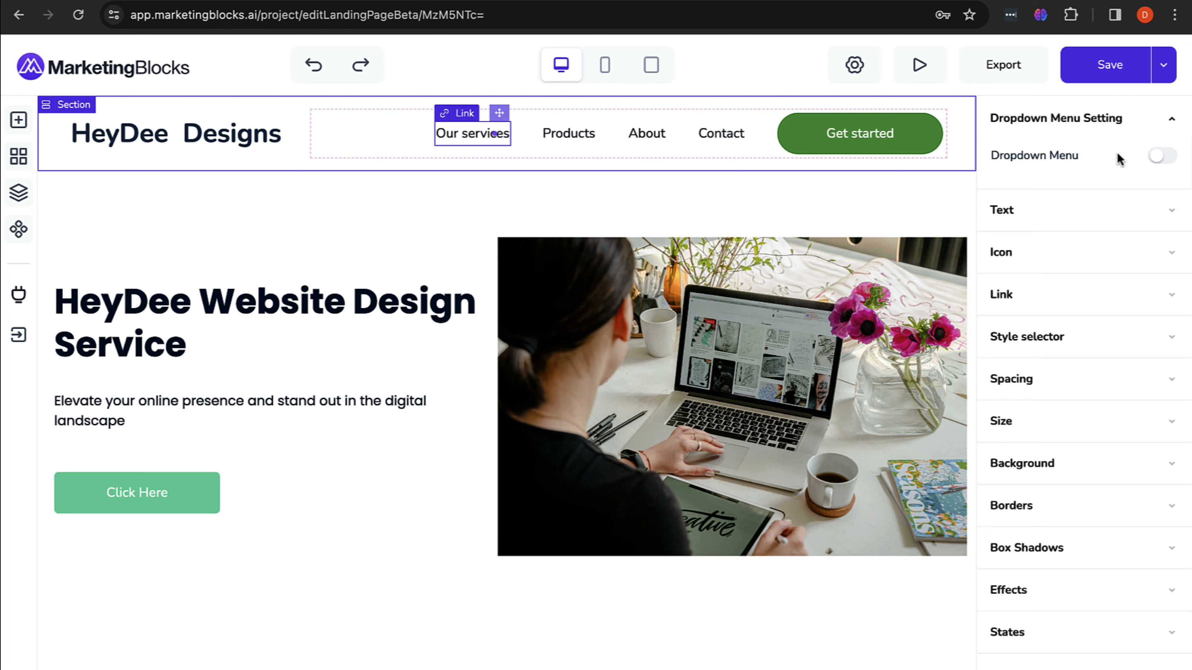
Step: Try the dropdown menu option on the Our services link and browse the available dropdown styles
{"action": "left_click", "coordinate": [1160, 159]}
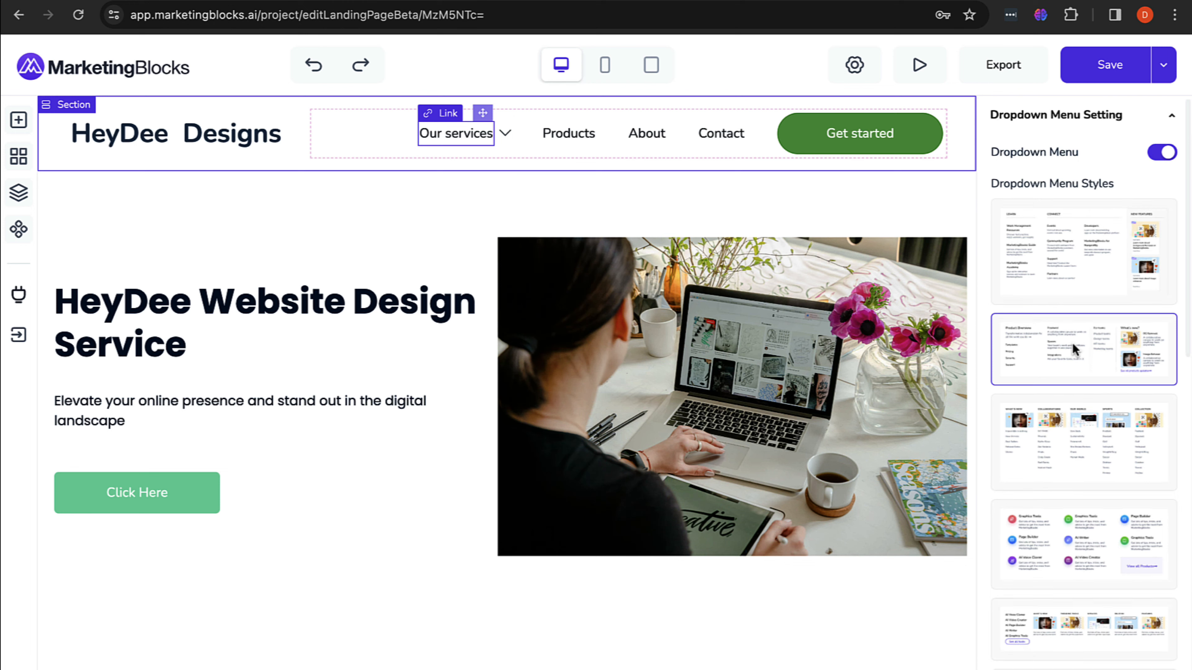
{"action": "scroll", "coordinate": [1072, 345], "scroll_direction": "down", "scroll_amount": 8}
{"action": "scroll", "coordinate": [1073, 345], "scroll_direction": "up", "scroll_amount": 3}
{"action": "scroll", "coordinate": [1073, 342], "scroll_direction": "up", "scroll_amount": 5}
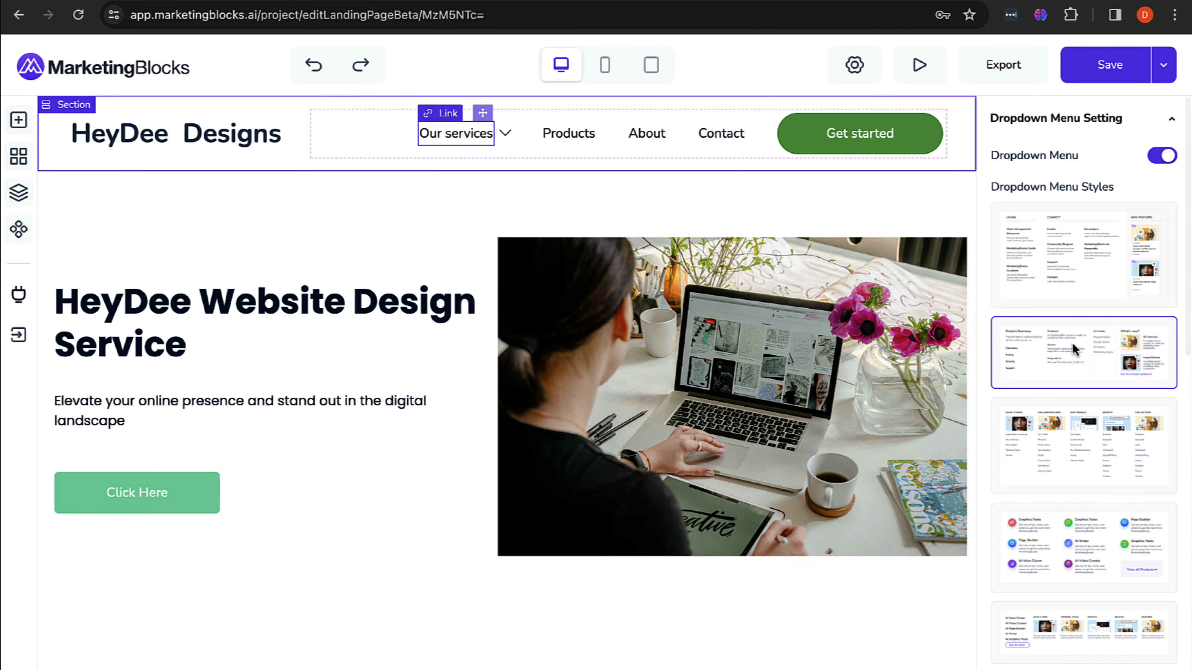
{"action": "scroll", "coordinate": [1100, 518], "scroll_direction": "down", "scroll_amount": 7}
{"action": "scroll", "coordinate": [1101, 518], "scroll_direction": "down", "scroll_amount": 7}
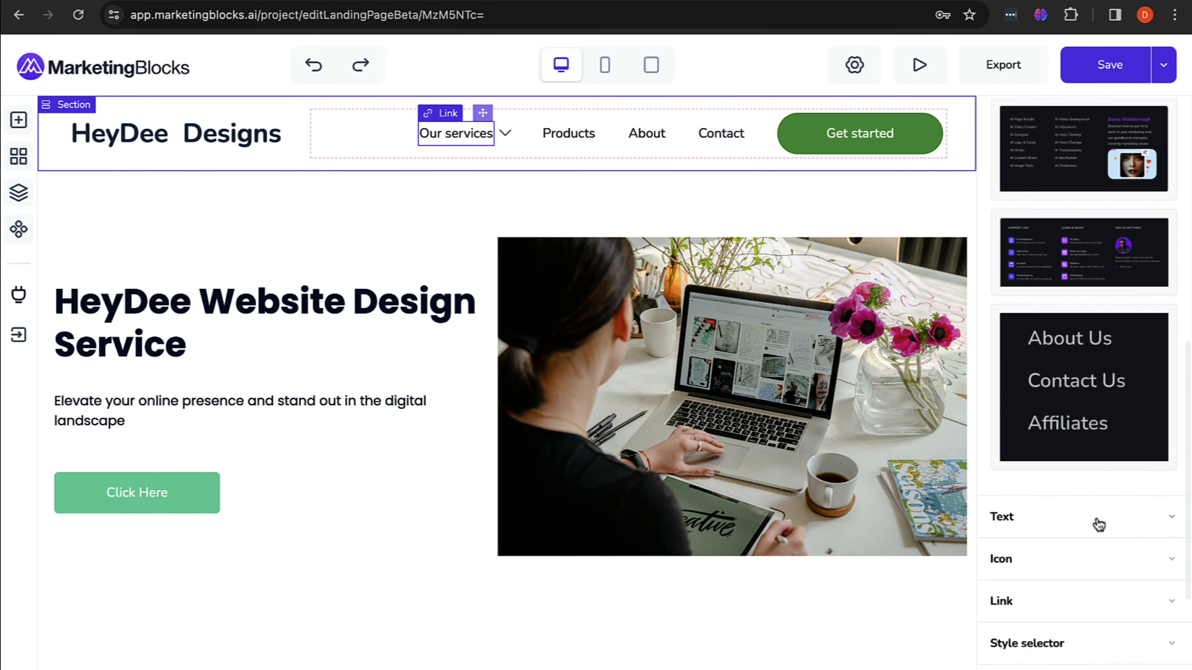
{"action": "scroll", "coordinate": [1096, 330], "scroll_direction": "up", "scroll_amount": 10}
{"action": "scroll", "coordinate": [1094, 319], "scroll_direction": "up", "scroll_amount": 3}
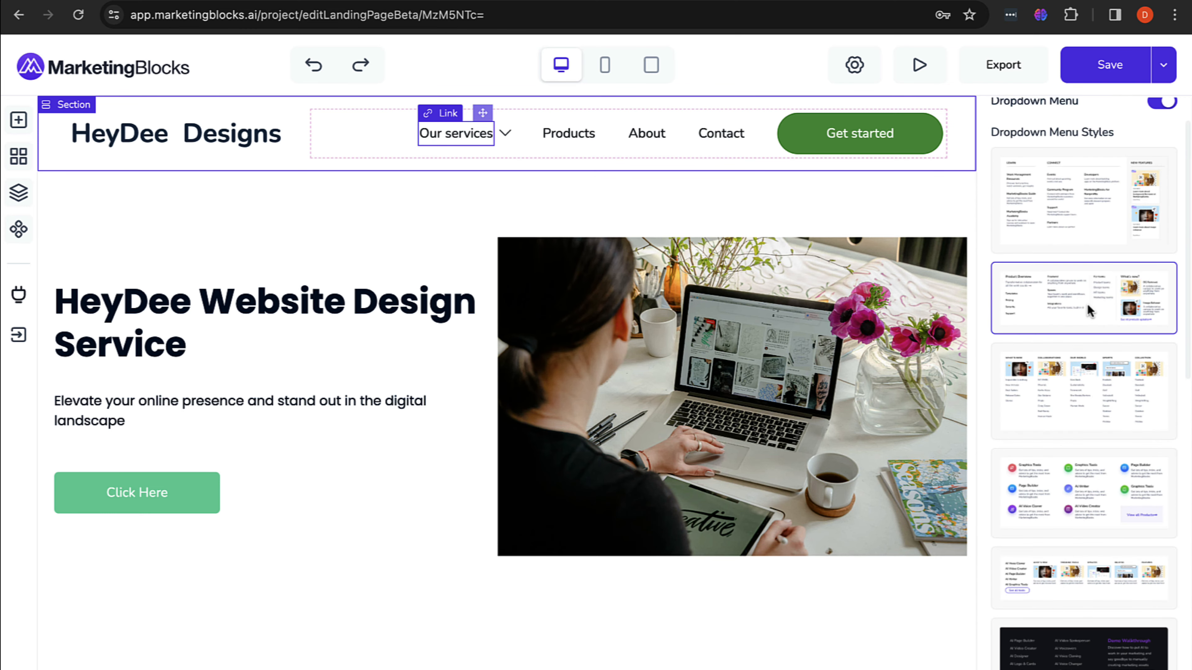
{"action": "scroll", "coordinate": [1065, 341], "scroll_direction": "down", "scroll_amount": 8}
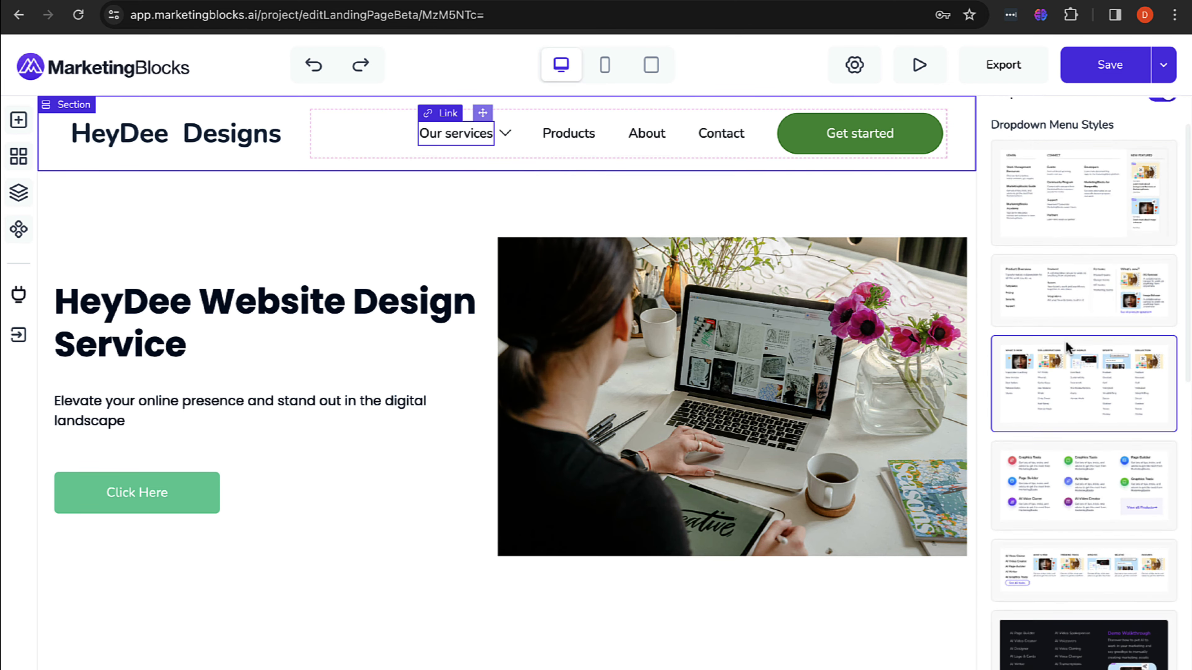
{"action": "scroll", "coordinate": [1065, 341], "scroll_direction": "up", "scroll_amount": 10}
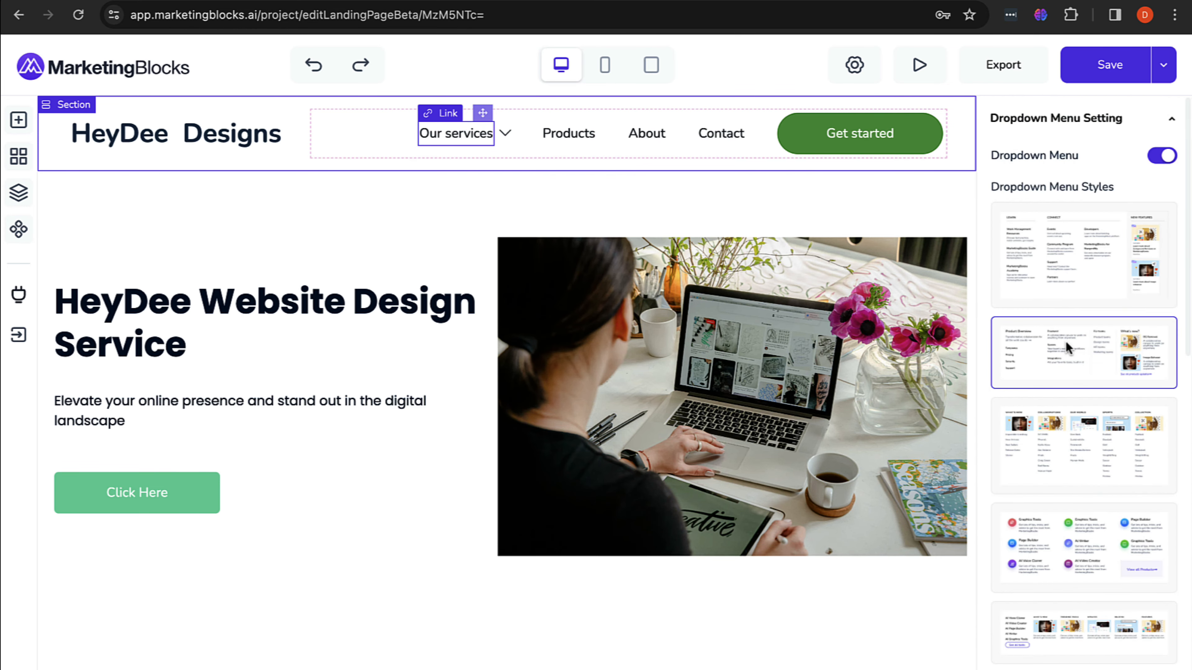
{"action": "left_click", "coordinate": [1161, 159]}
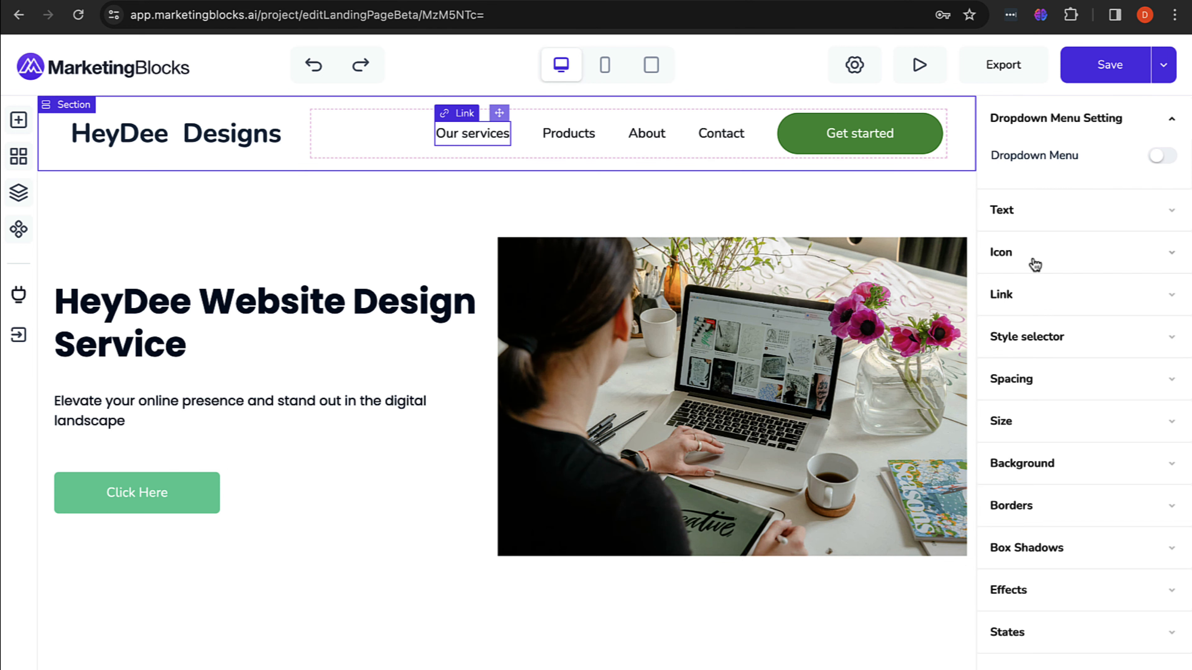
Step: Link the Our services menu item to the page's Our Services section as an anchor and save the page
{"action": "left_click", "coordinate": [1074, 297]}
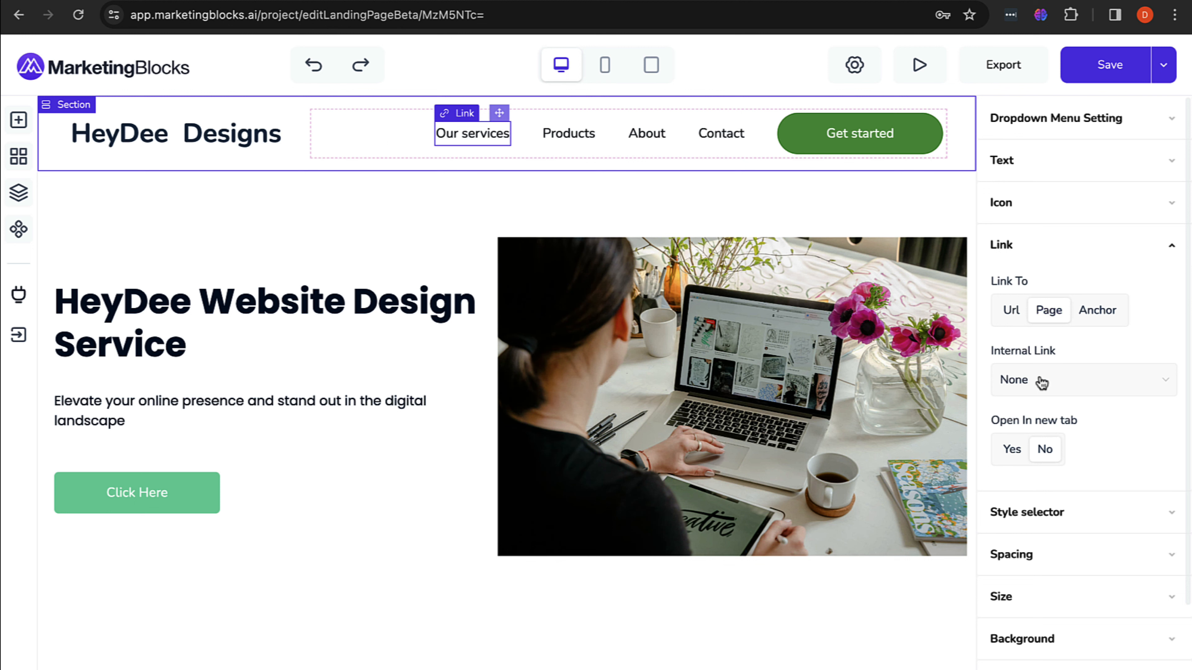
{"action": "left_click", "coordinate": [1005, 380]}
{"action": "scroll", "coordinate": [1047, 495], "scroll_direction": "down", "scroll_amount": 3}
{"action": "scroll", "coordinate": [1047, 494], "scroll_direction": "up", "scroll_amount": 5}
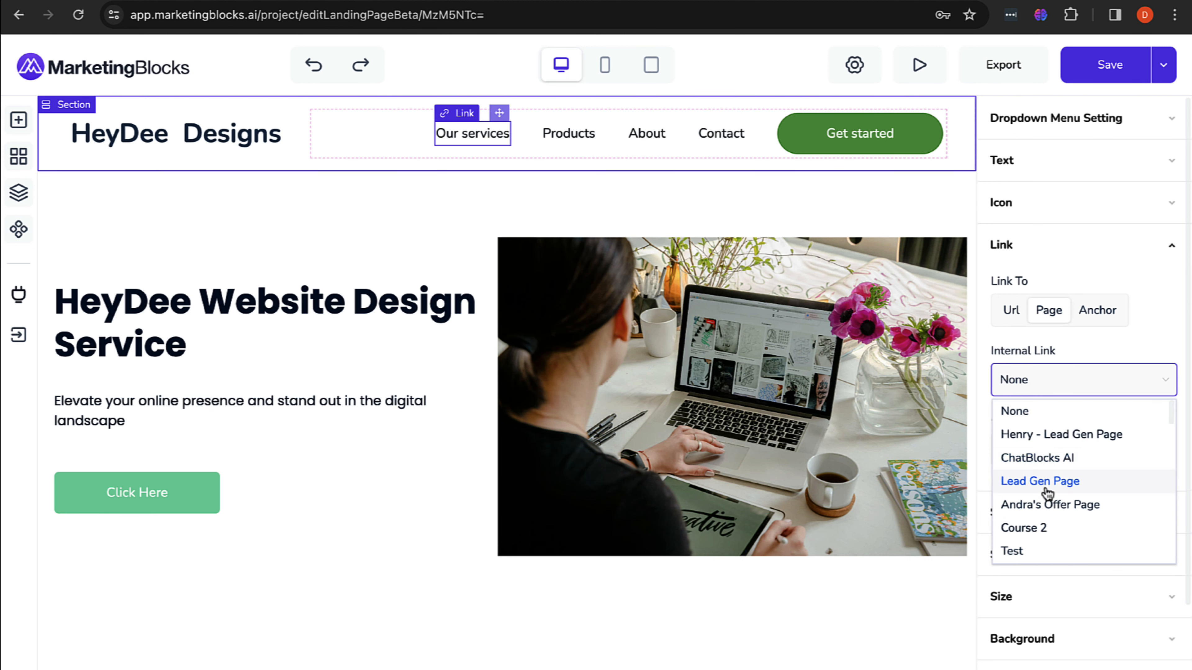
{"action": "left_click", "coordinate": [1095, 312]}
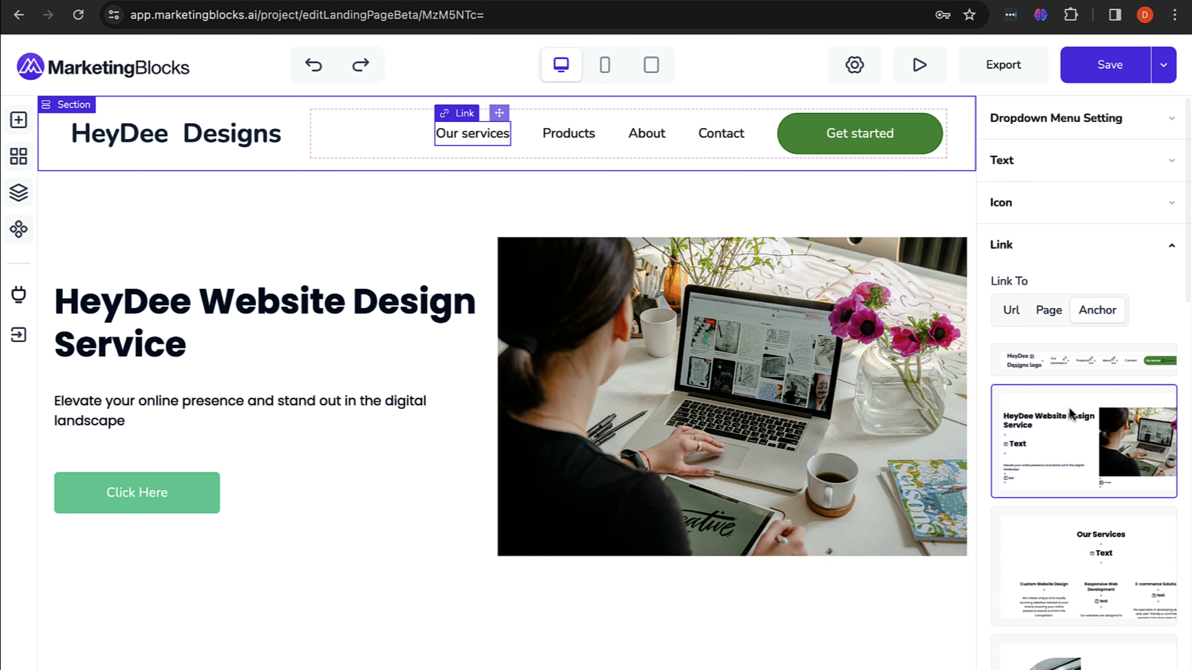
{"action": "scroll", "coordinate": [1070, 413], "scroll_direction": "down", "scroll_amount": 4}
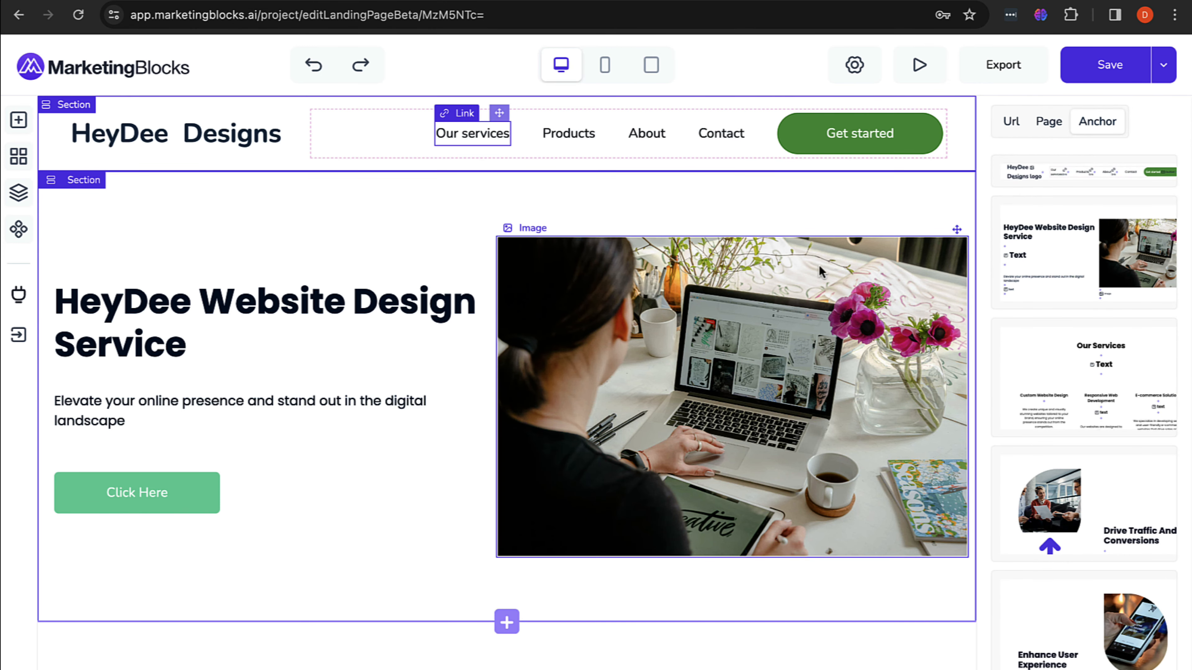
{"action": "left_click", "coordinate": [1039, 348]}
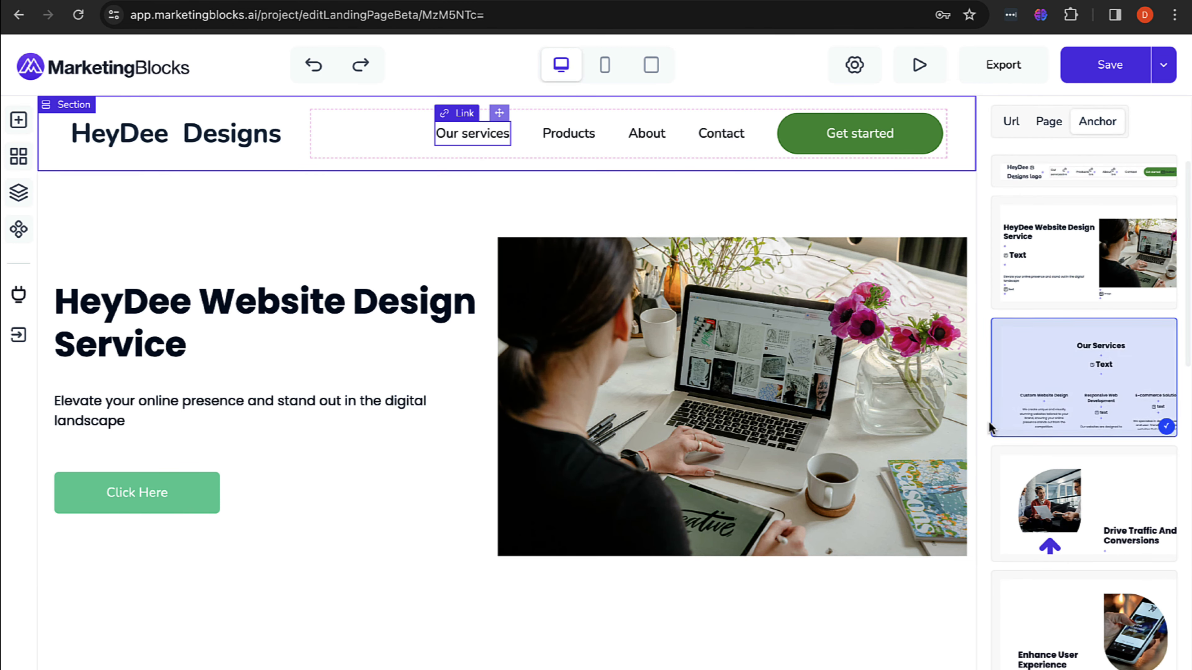
{"action": "mouse_move", "coordinate": [1111, 84]}
{"action": "left_click", "coordinate": [1077, 108]}
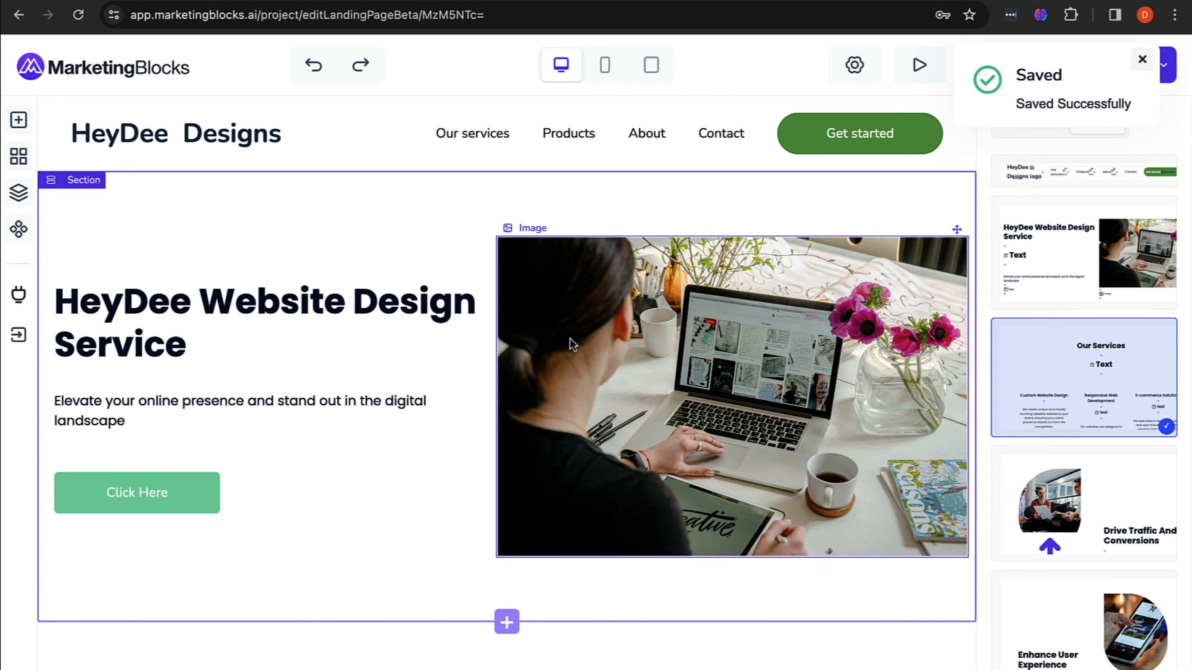
{"action": "scroll", "coordinate": [708, 414], "scroll_direction": "down", "scroll_amount": 5}
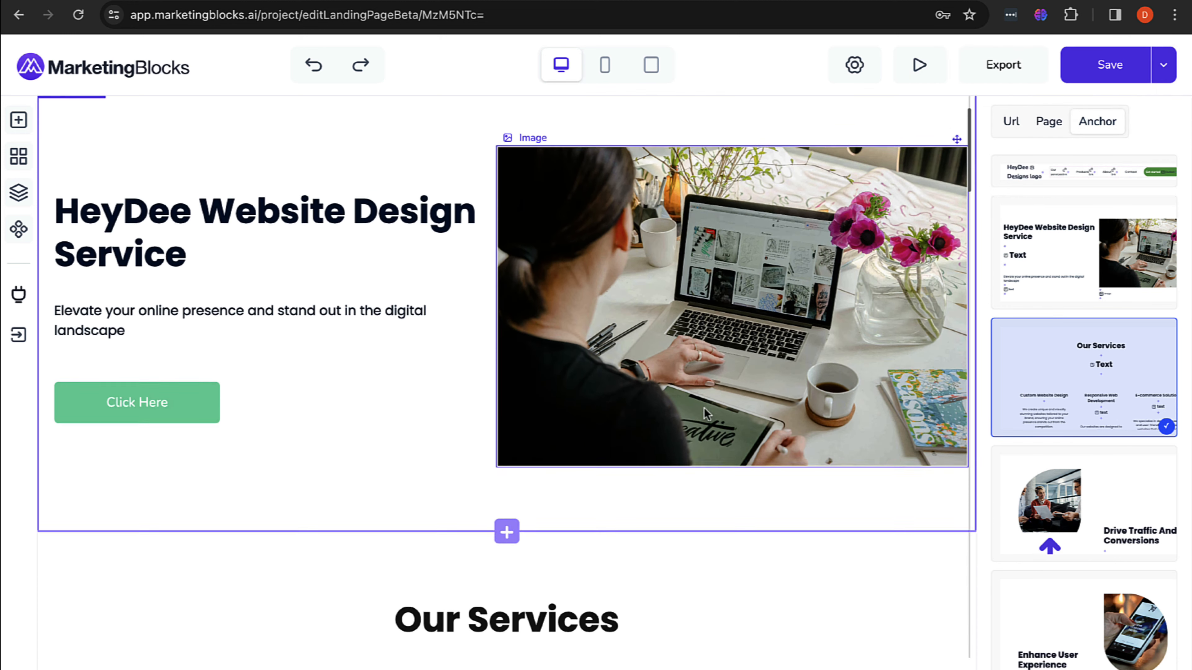
{"action": "scroll", "coordinate": [705, 414], "scroll_direction": "down", "scroll_amount": 2}
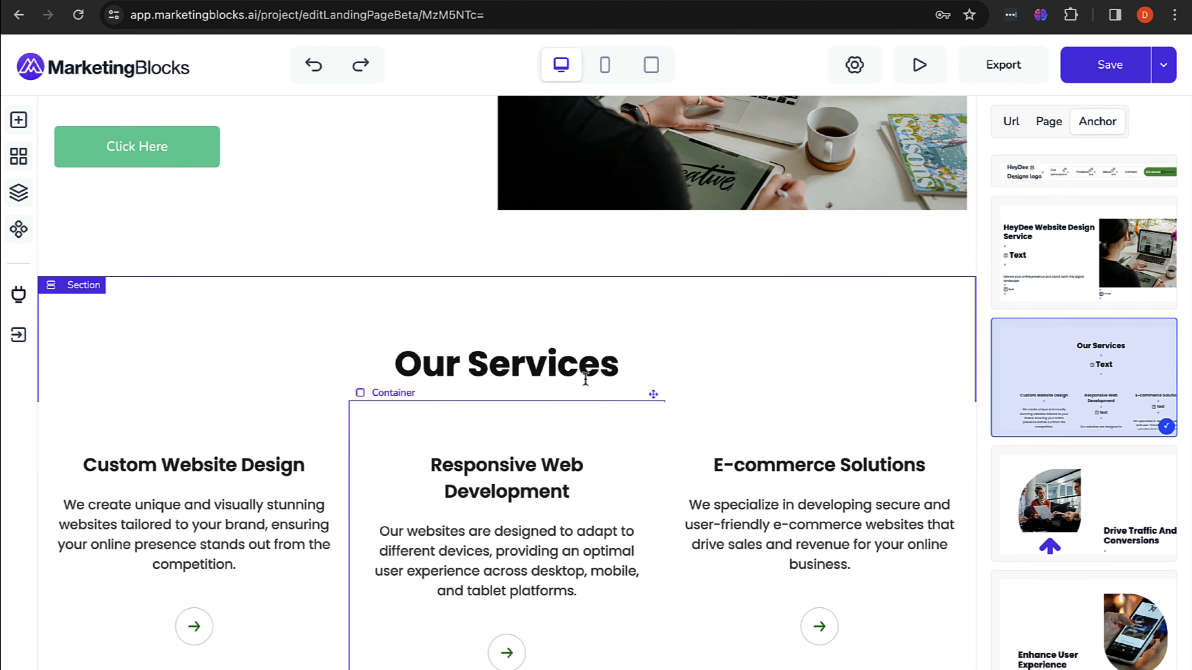
{"action": "scroll", "coordinate": [612, 416], "scroll_direction": "down", "scroll_amount": 10}
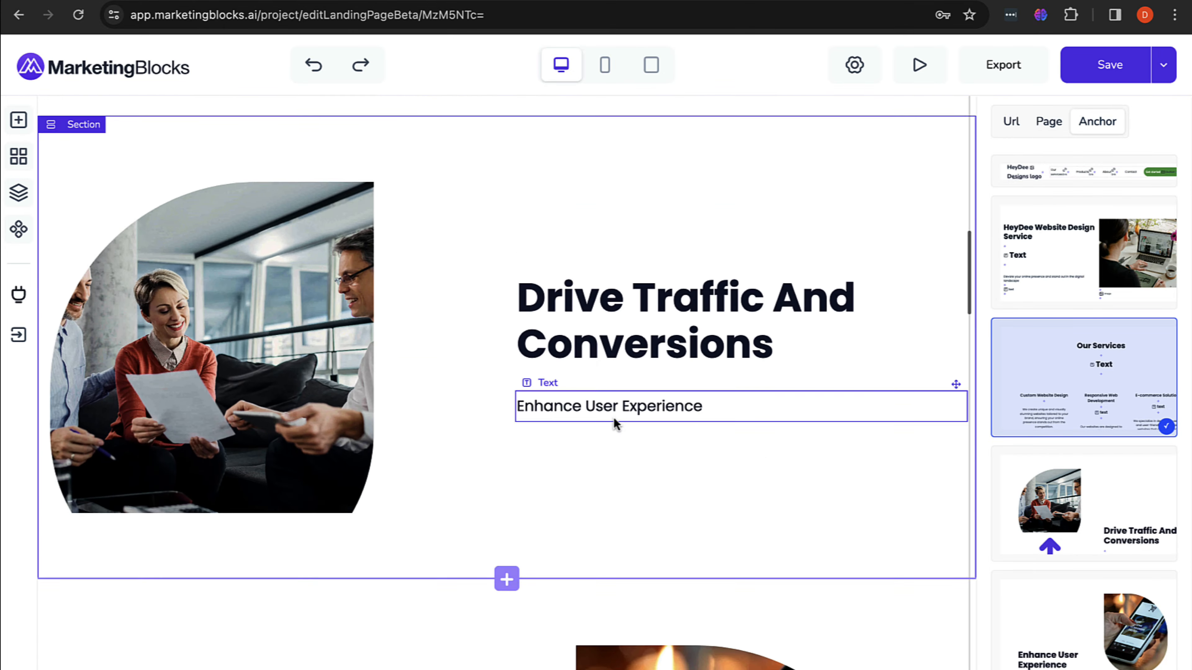
{"action": "scroll", "coordinate": [615, 424], "scroll_direction": "up", "scroll_amount": 15}
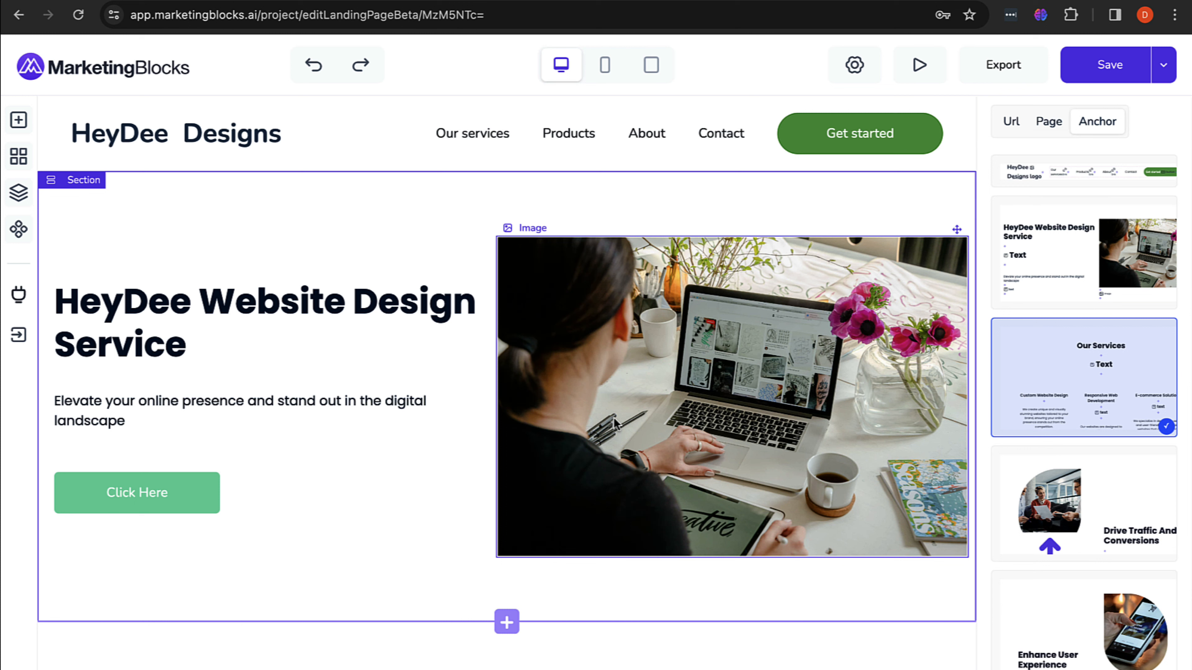
Step: Temporarily enable the dropdown menu for the Our services link again to look over its style designs
{"action": "scroll", "coordinate": [1023, 216], "scroll_direction": "up", "scroll_amount": 4}
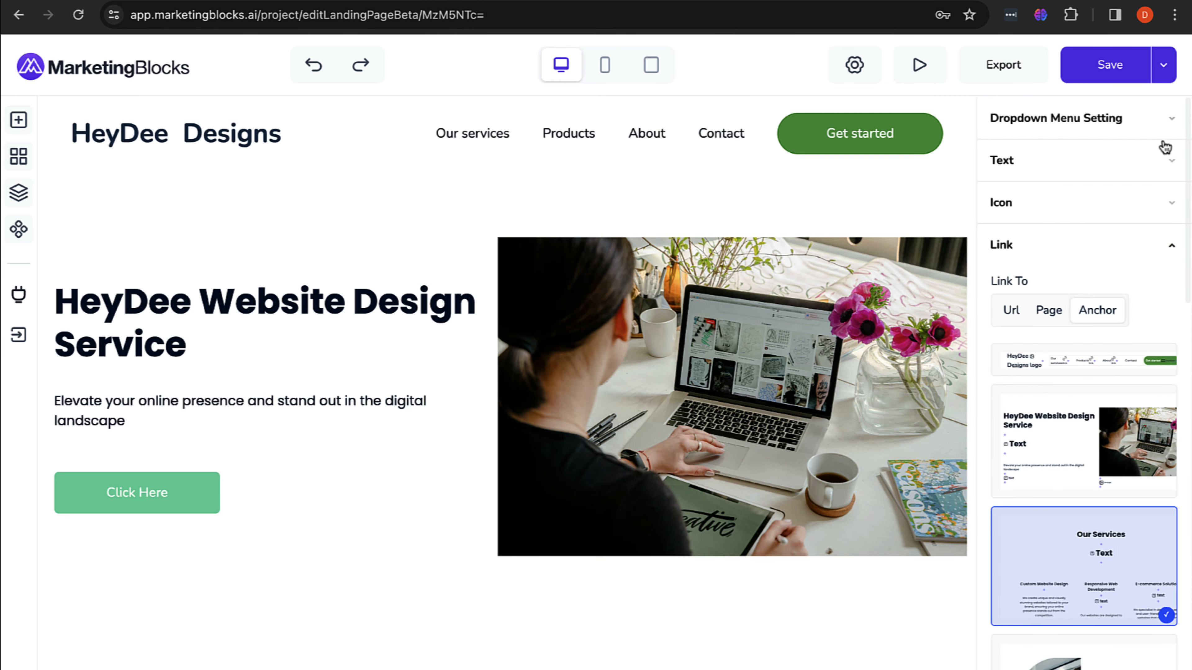
{"action": "left_click", "coordinate": [1157, 121]}
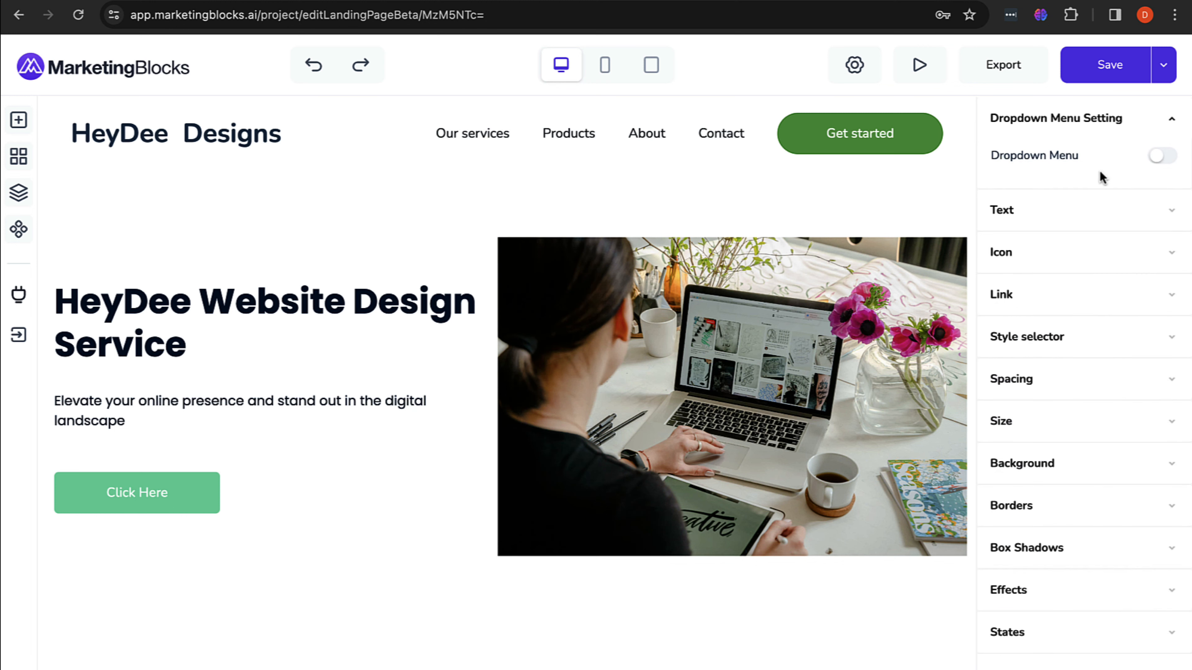
{"action": "left_click", "coordinate": [1161, 160]}
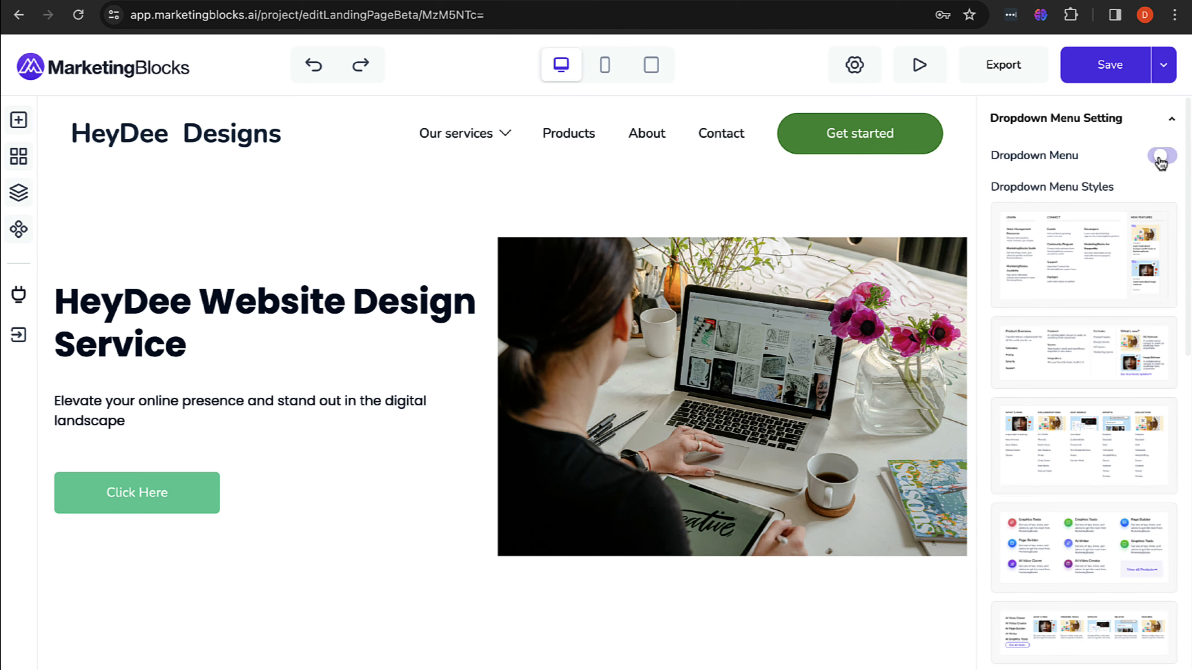
{"action": "scroll", "coordinate": [1076, 291], "scroll_direction": "down", "scroll_amount": 8}
{"action": "scroll", "coordinate": [1077, 287], "scroll_direction": "up", "scroll_amount": 4}
{"action": "scroll", "coordinate": [1077, 286], "scroll_direction": "up", "scroll_amount": 5}
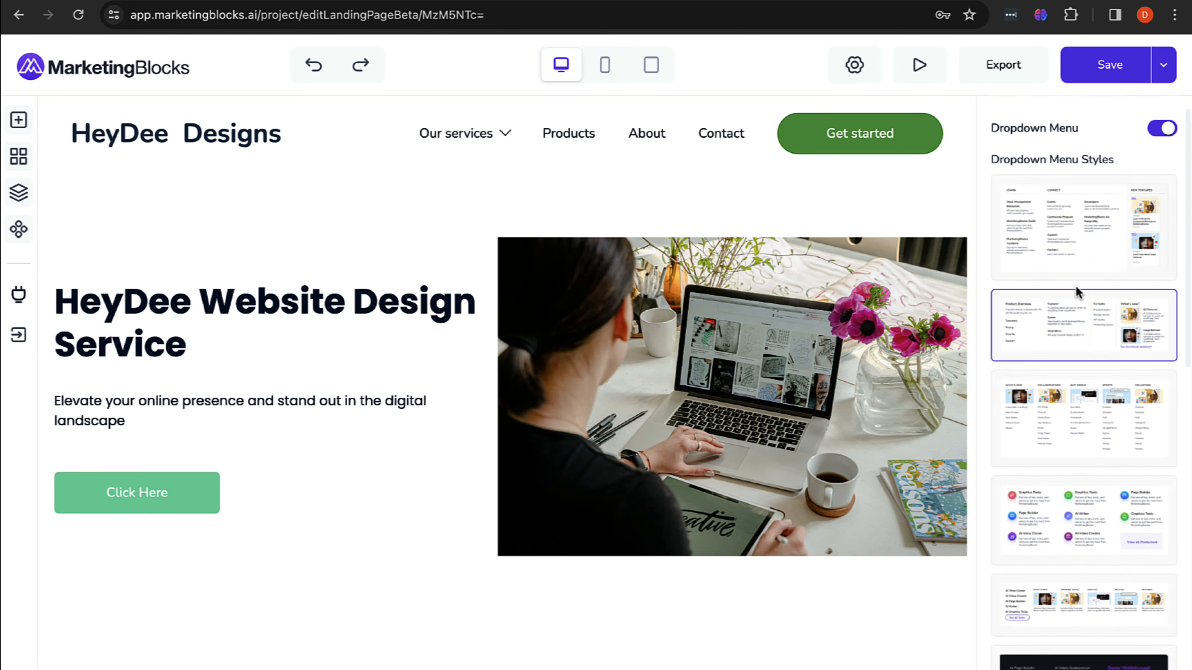
{"action": "left_click", "coordinate": [1162, 159]}
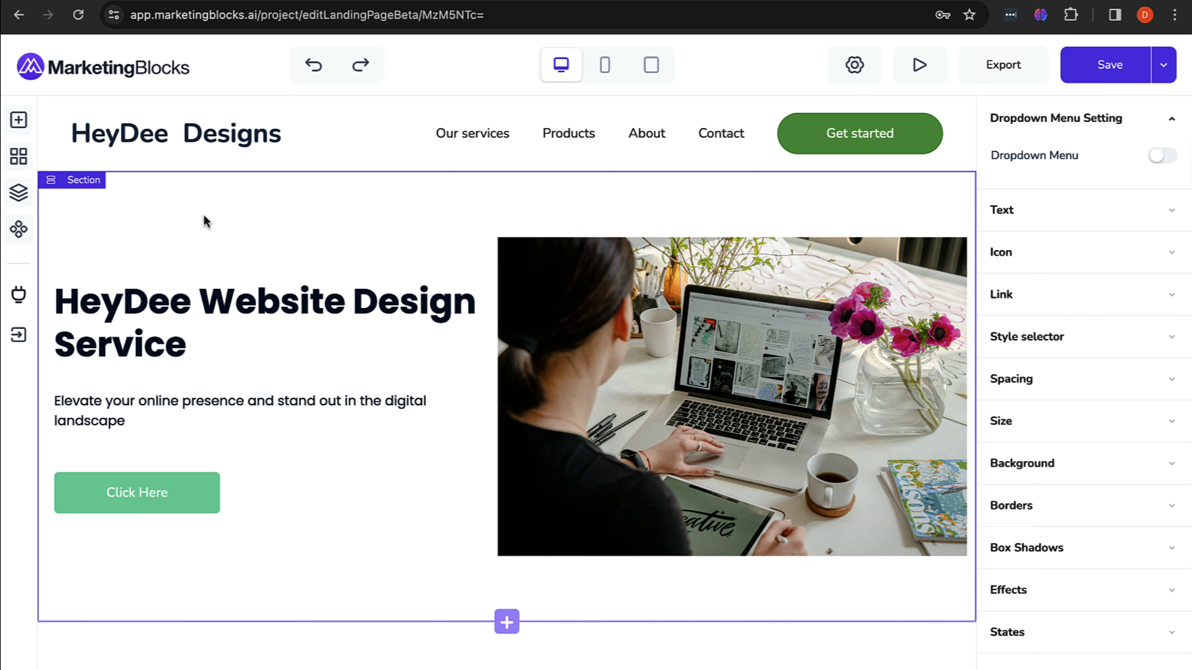
{"action": "left_click", "coordinate": [18, 120]}
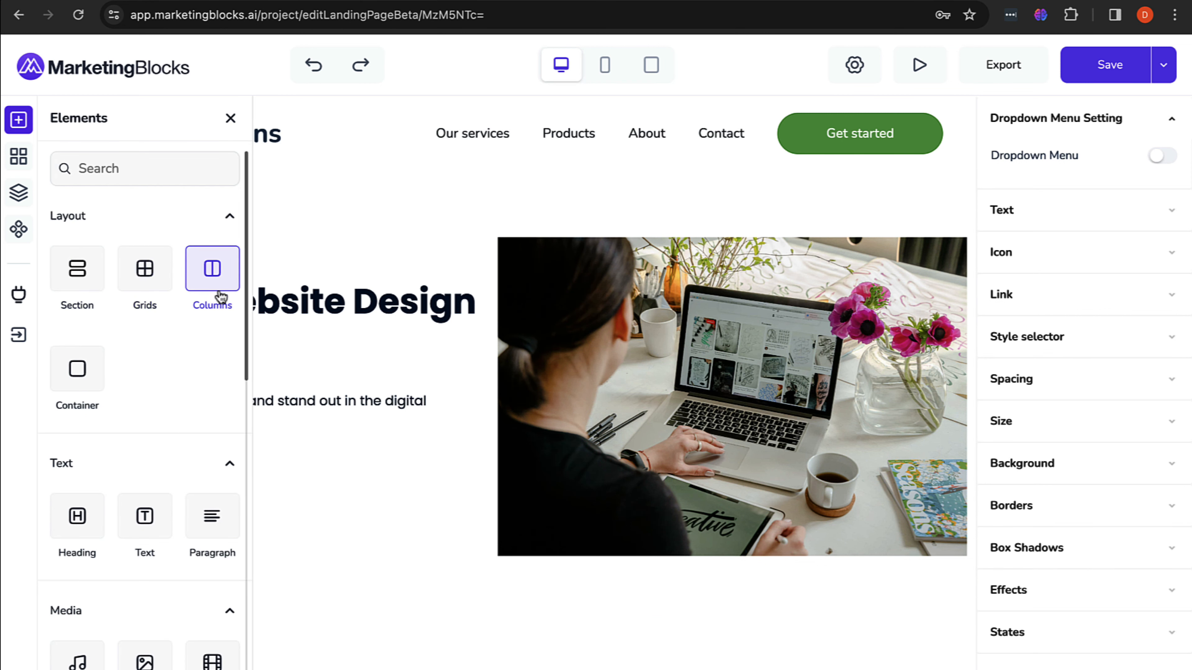
{"action": "left_click", "coordinate": [913, 189]}
Step: Browse the bottom section divider shapes available for the Drive Traffic And Conversions section
{"action": "scroll", "coordinate": [736, 297], "scroll_direction": "down", "scroll_amount": 2}
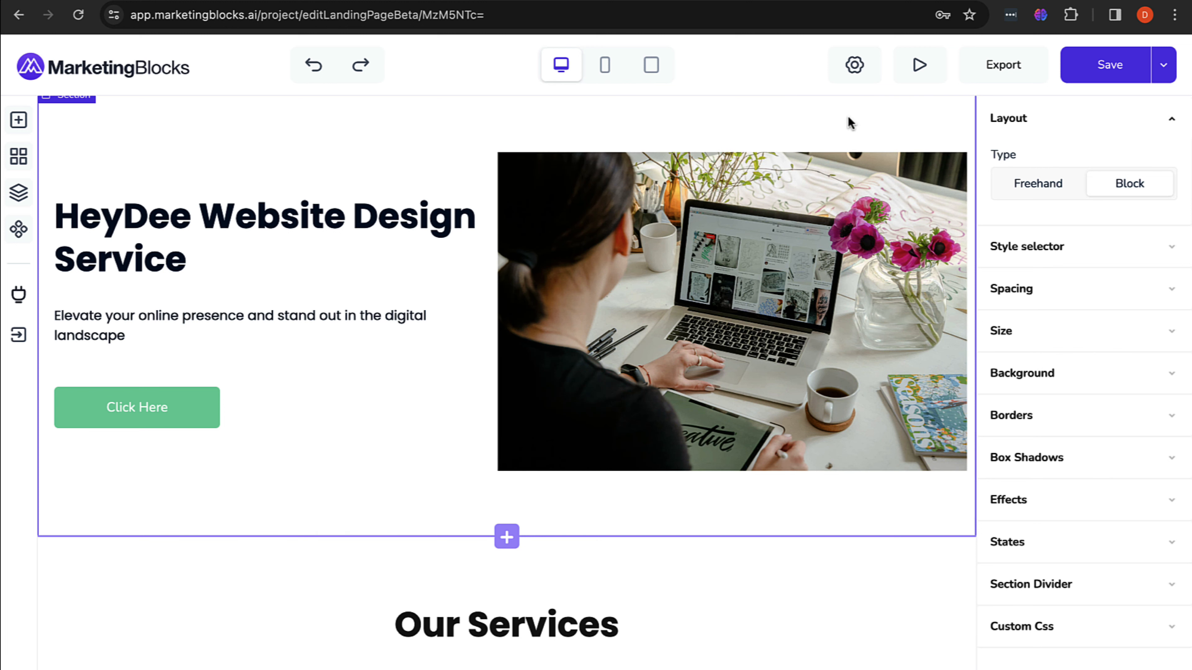
{"action": "scroll", "coordinate": [784, 521], "scroll_direction": "down", "scroll_amount": 10}
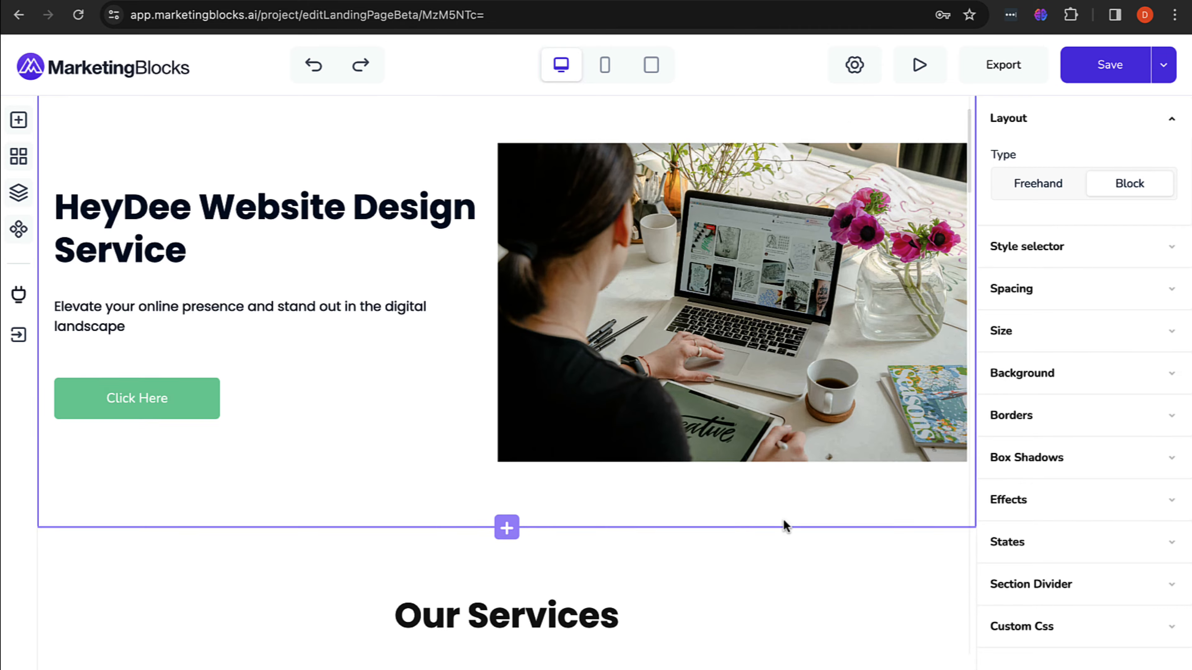
{"action": "scroll", "coordinate": [784, 520], "scroll_direction": "down", "scroll_amount": 10}
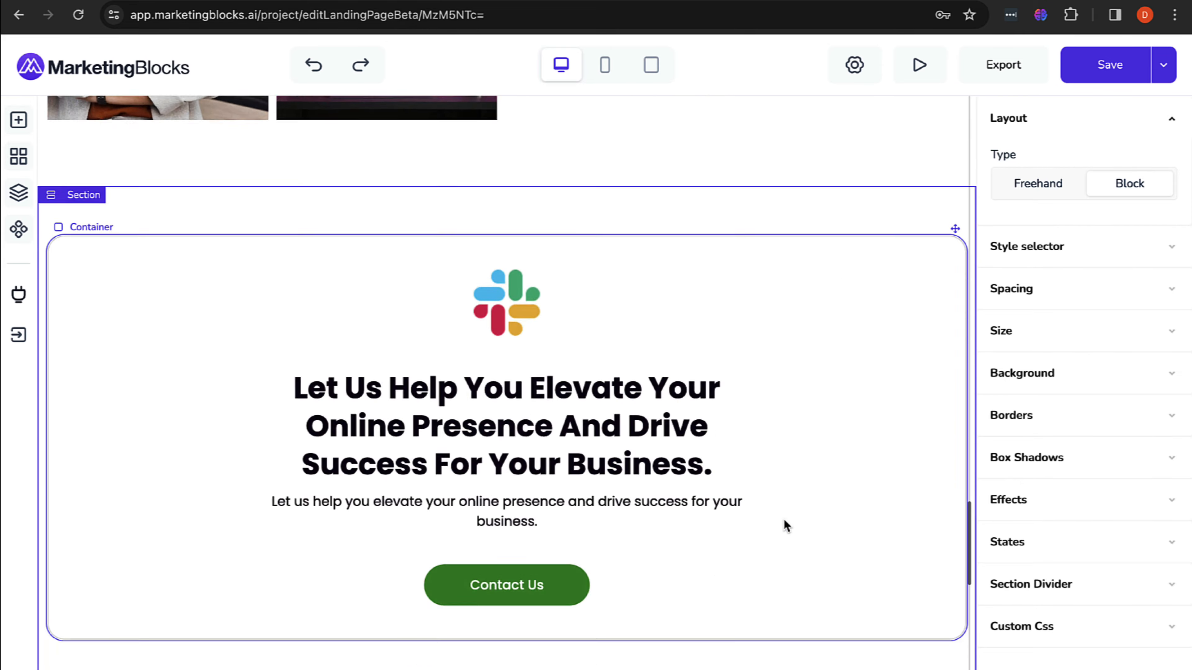
{"action": "scroll", "coordinate": [783, 518], "scroll_direction": "down", "scroll_amount": 2}
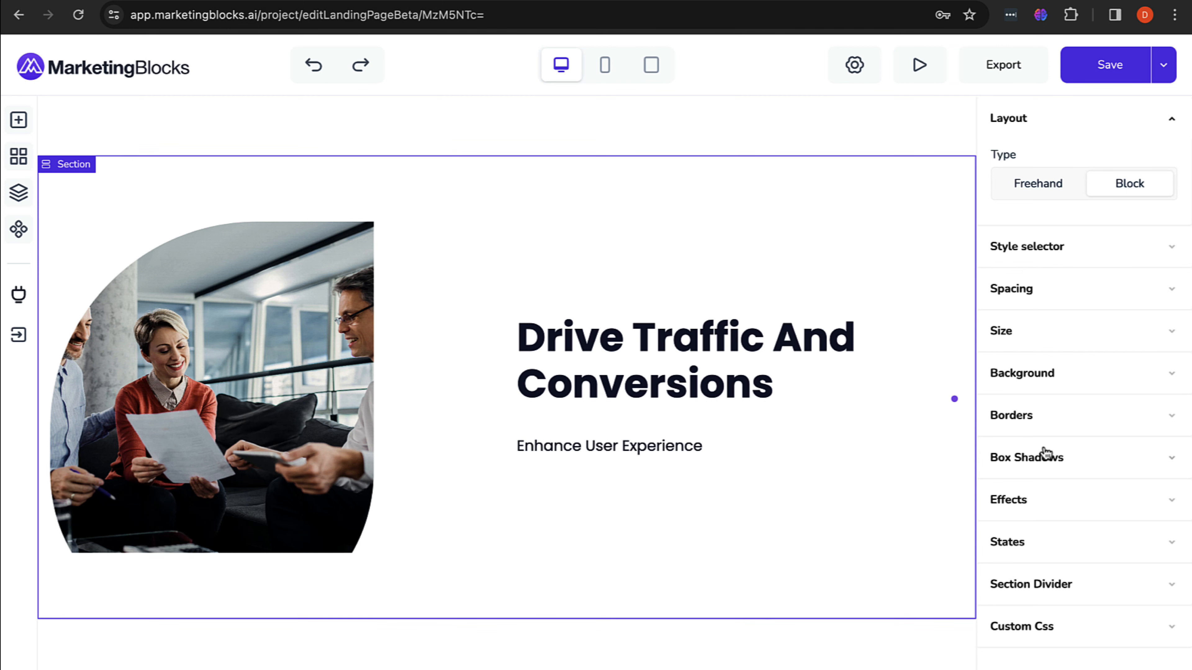
{"action": "left_click", "coordinate": [1047, 585]}
{"action": "scroll", "coordinate": [1046, 581], "scroll_direction": "down", "scroll_amount": 5}
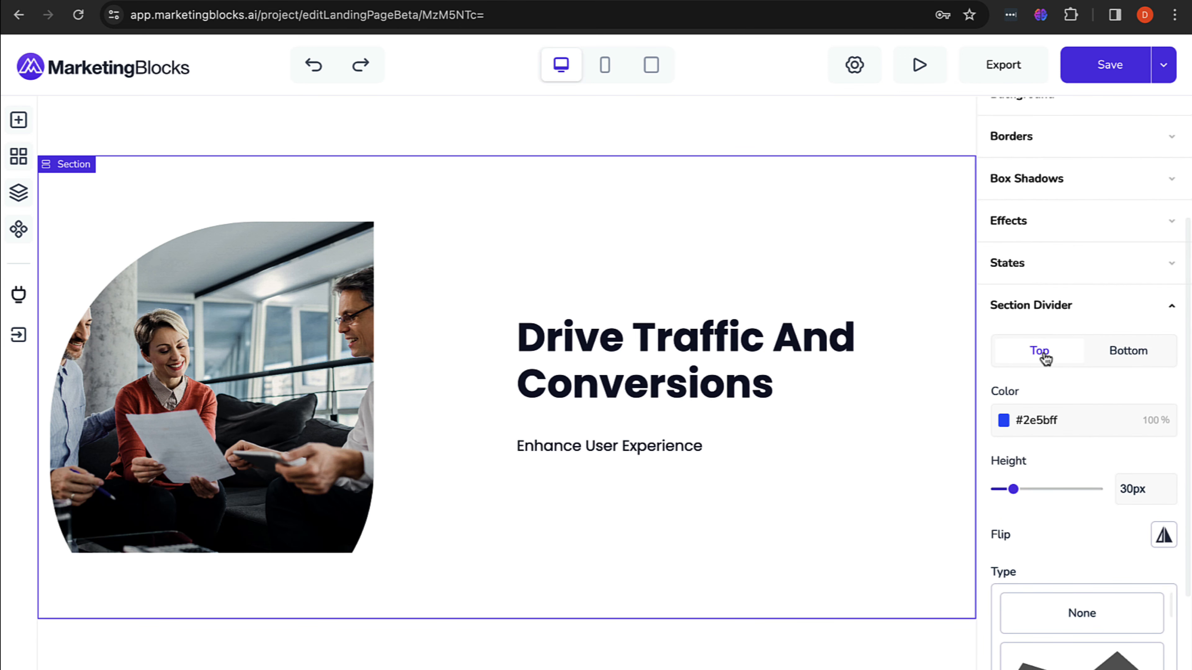
{"action": "left_click", "coordinate": [1124, 353]}
{"action": "scroll", "coordinate": [1070, 505], "scroll_direction": "down", "scroll_amount": 5}
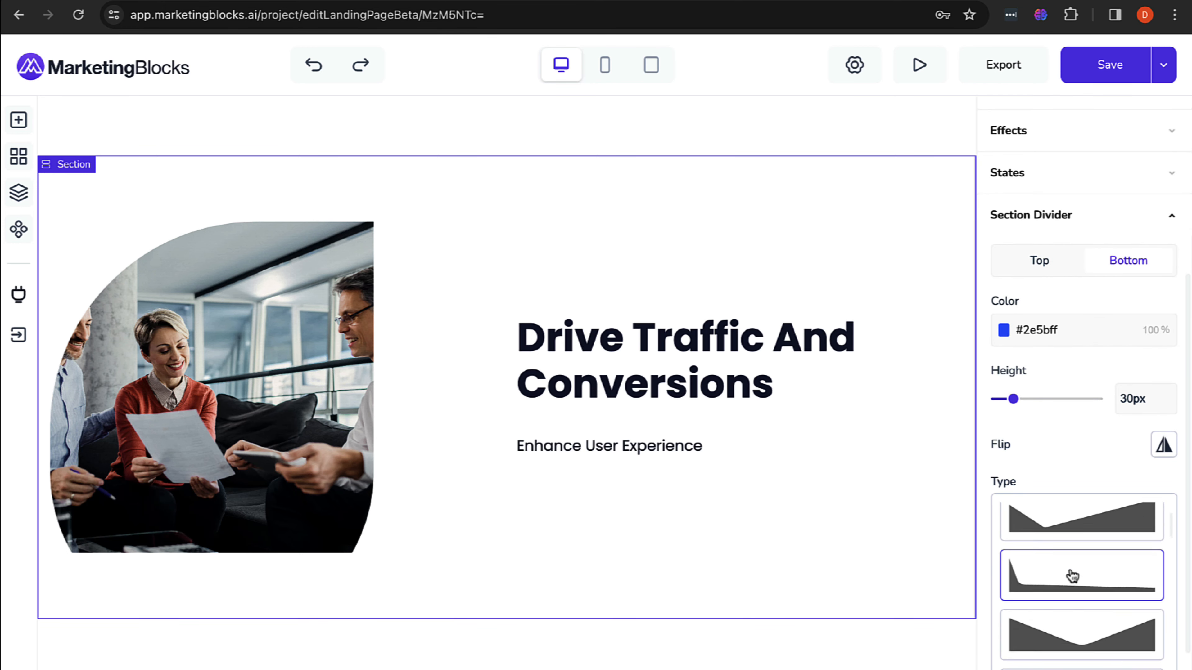
{"action": "scroll", "coordinate": [1072, 575], "scroll_direction": "down", "scroll_amount": 10}
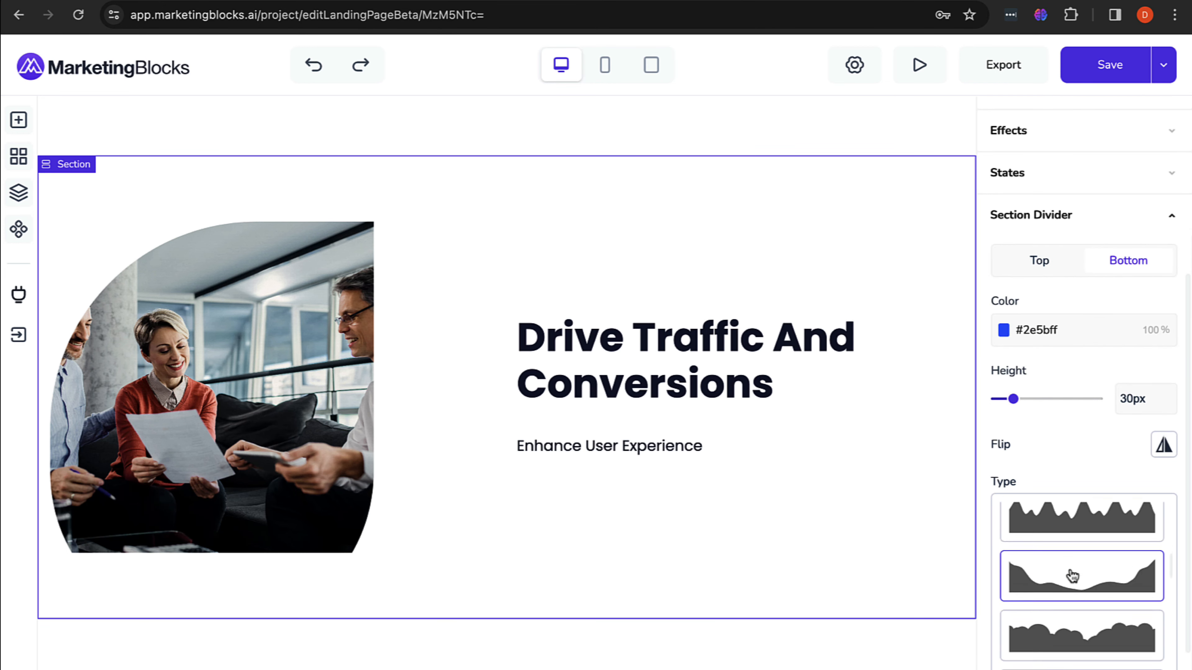
{"action": "scroll", "coordinate": [1071, 575], "scroll_direction": "down", "scroll_amount": 6}
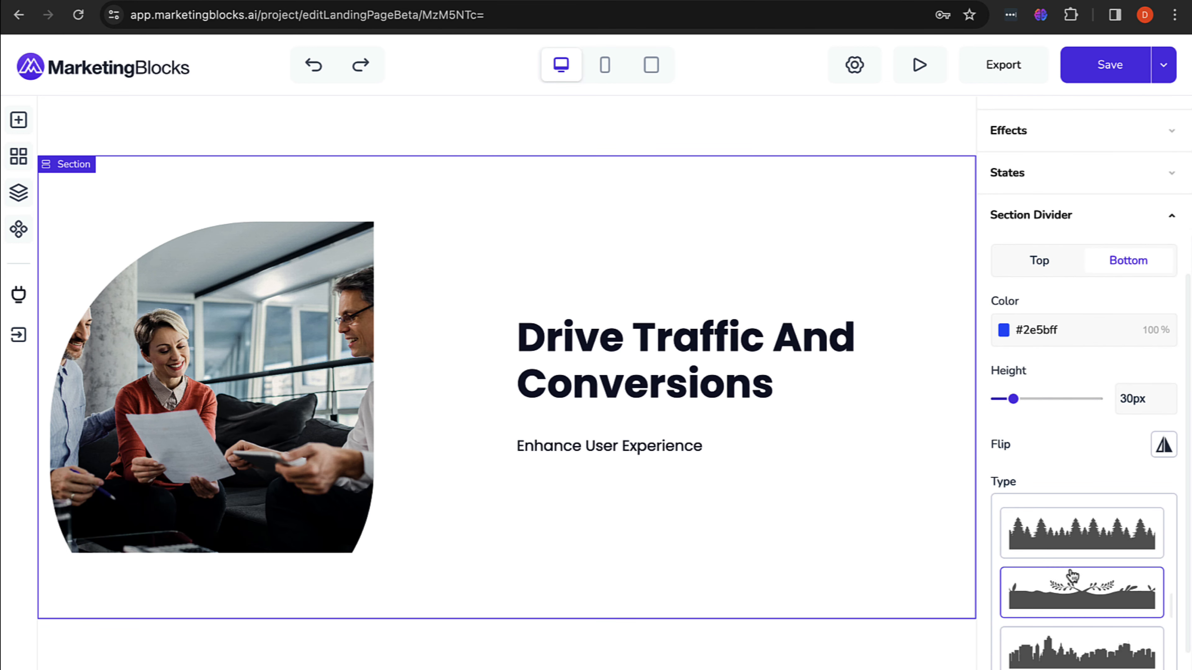
{"action": "scroll", "coordinate": [1072, 576], "scroll_direction": "down", "scroll_amount": 3}
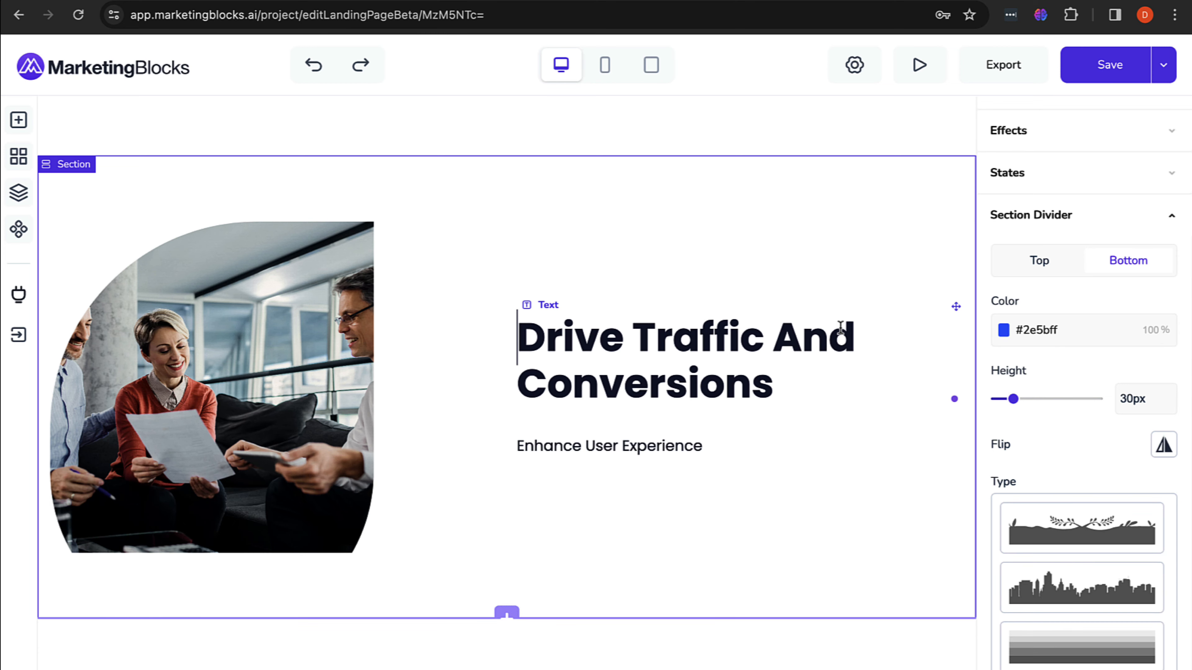
Step: Try masking the hero section's laptop image with two rounded blob shapes and a circle
{"action": "scroll", "coordinate": [829, 289], "scroll_direction": "up", "scroll_amount": 6}
{"action": "scroll", "coordinate": [829, 291], "scroll_direction": "down", "scroll_amount": 1}
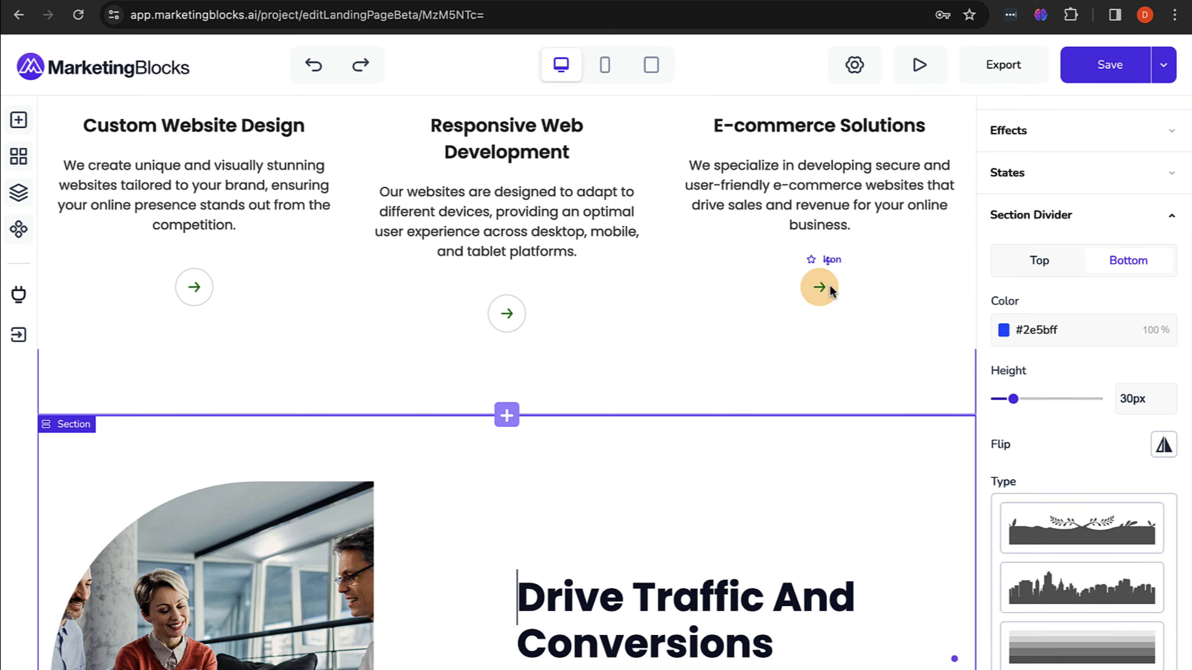
{"action": "scroll", "coordinate": [765, 285], "scroll_direction": "up", "scroll_amount": 14}
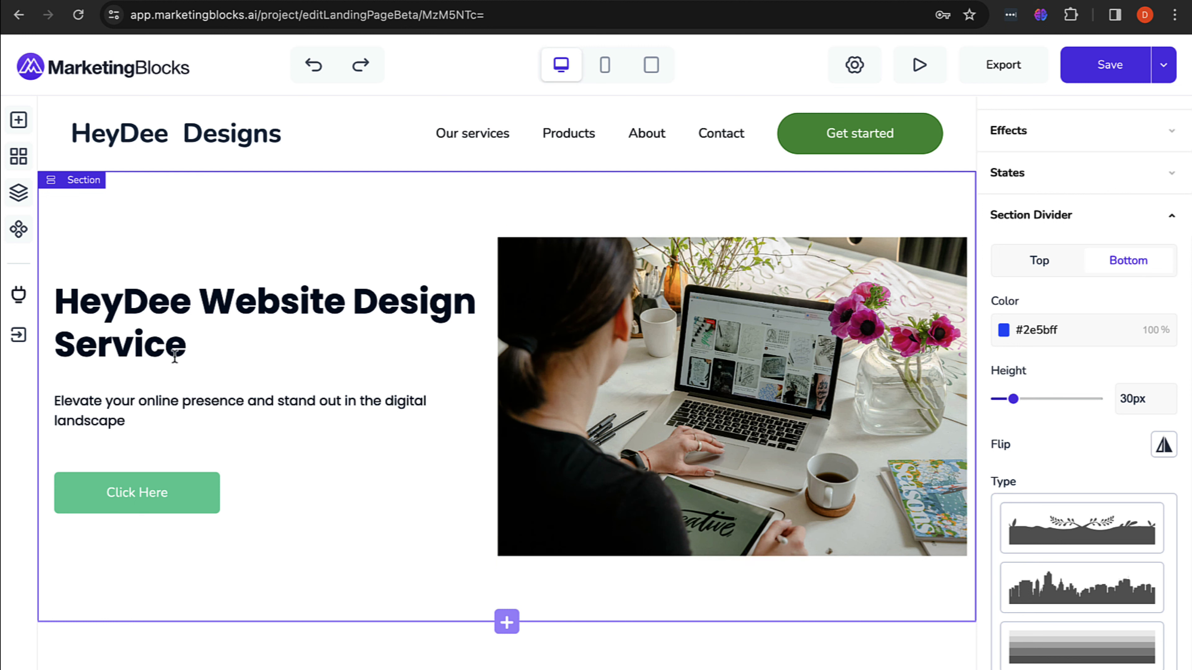
{"action": "left_click", "coordinate": [901, 275]}
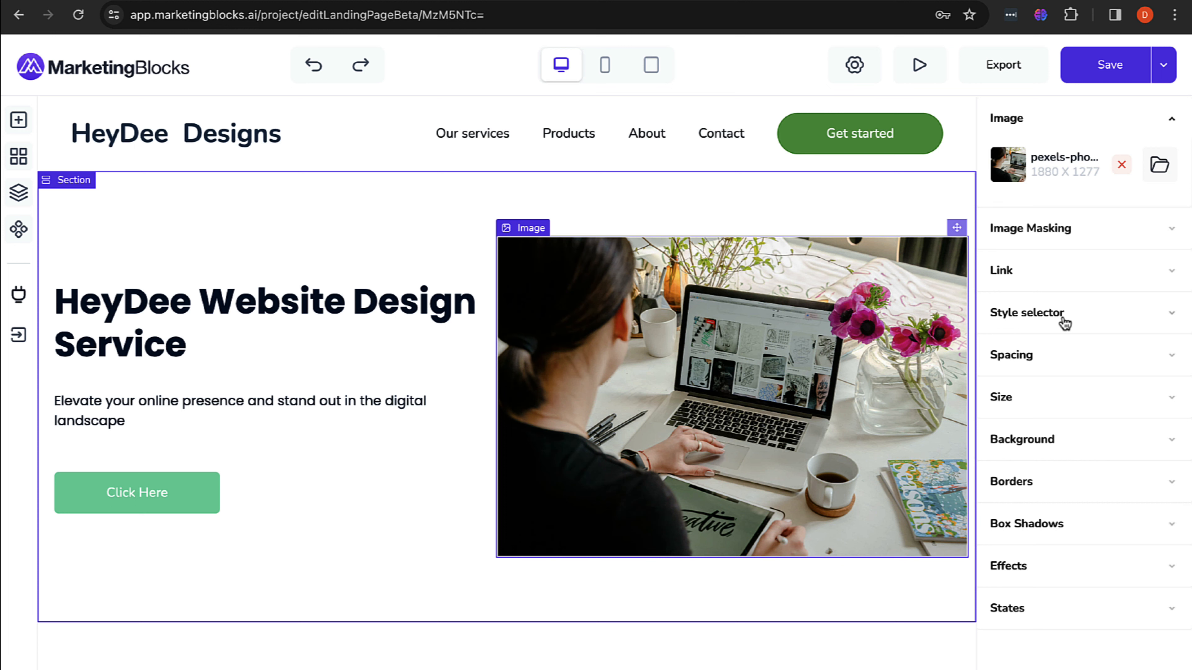
{"action": "left_click", "coordinate": [1029, 235]}
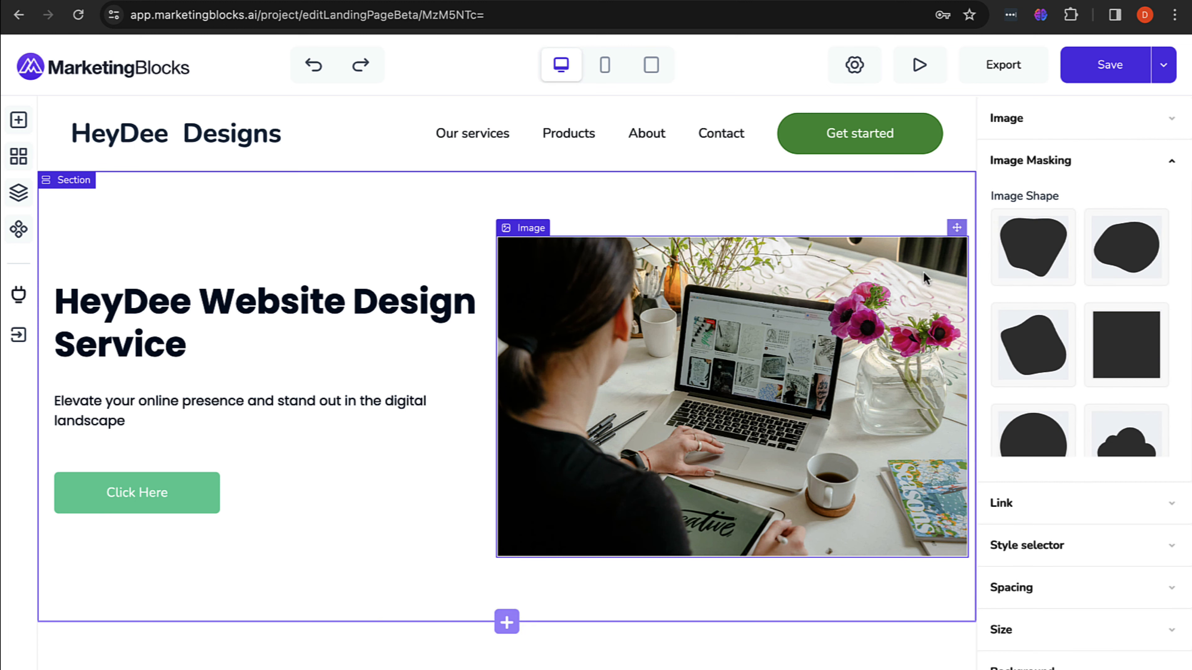
{"action": "left_click", "coordinate": [1041, 258]}
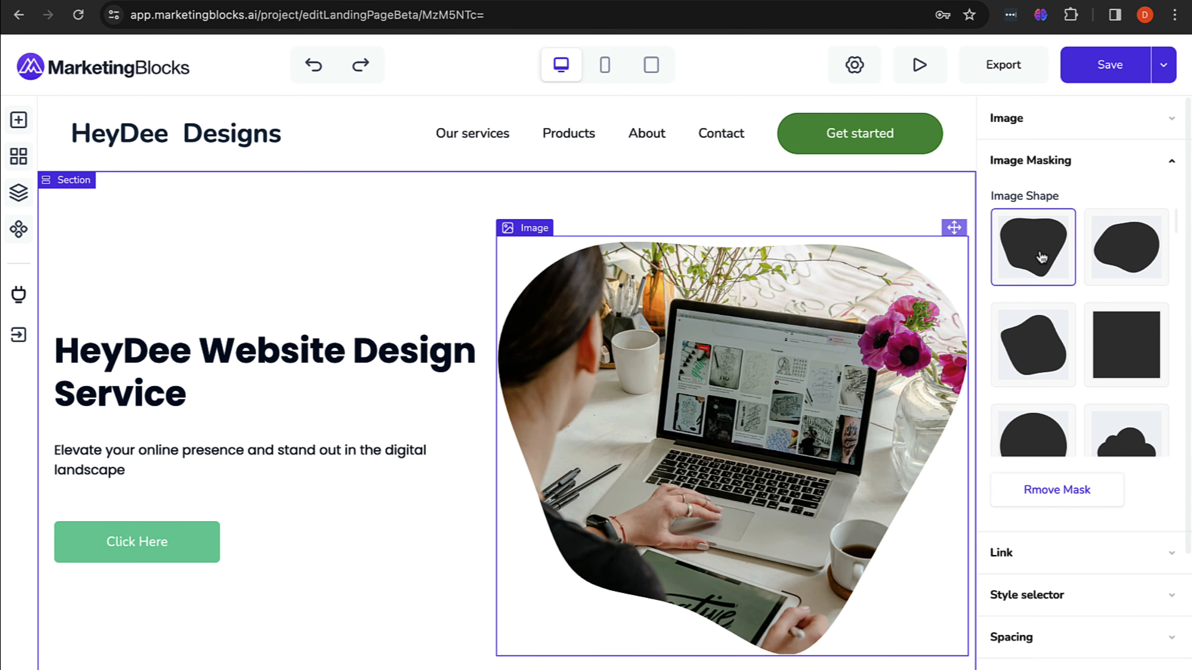
{"action": "left_click", "coordinate": [1025, 357]}
{"action": "scroll", "coordinate": [1077, 363], "scroll_direction": "down", "scroll_amount": 5}
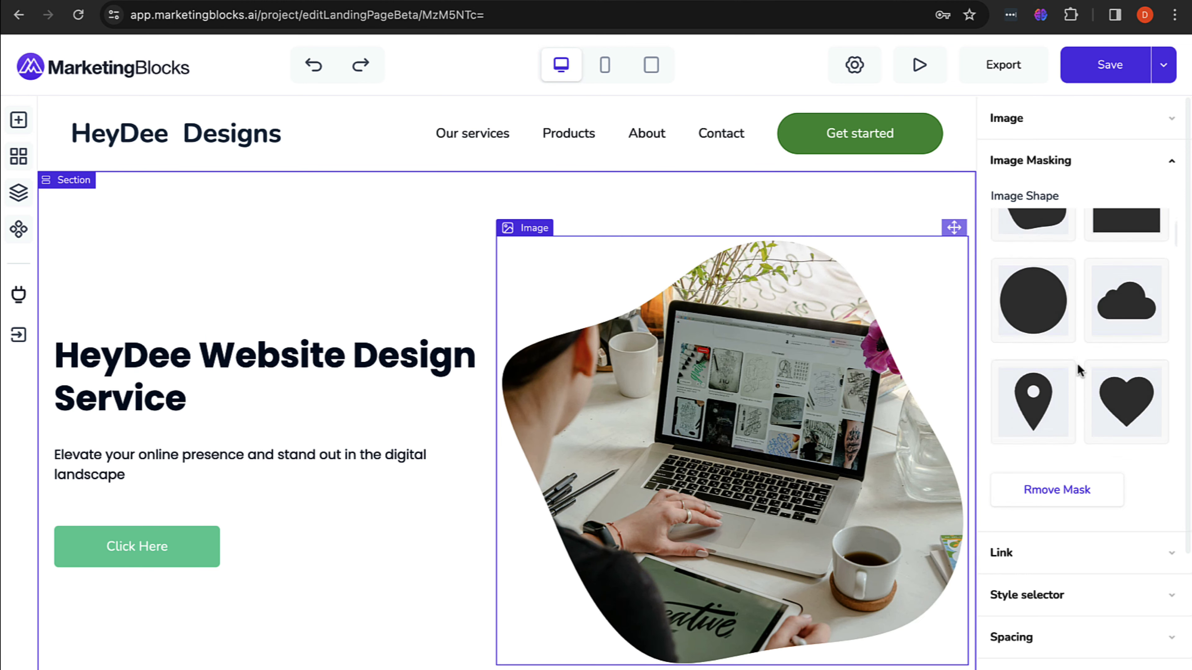
{"action": "scroll", "coordinate": [1037, 287], "scroll_direction": "up", "scroll_amount": 4}
{"action": "left_click", "coordinate": [1040, 356]}
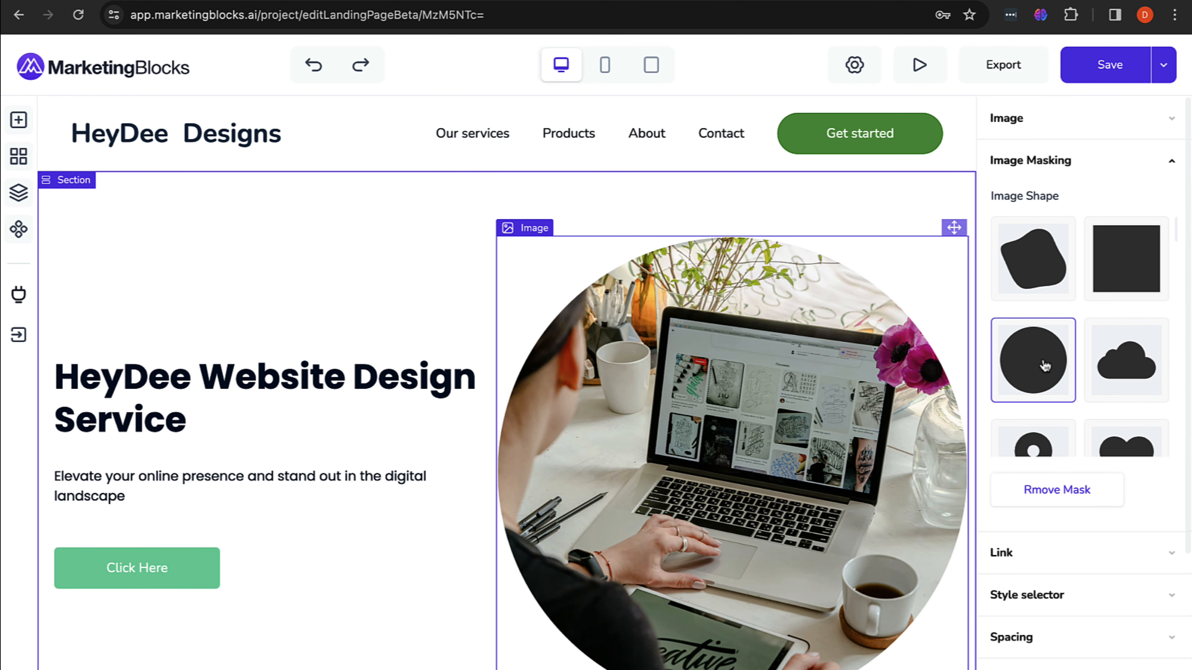
Step: Try the diagonal-slash and curved-bottom masks on the hero image and remove the mask
{"action": "scroll", "coordinate": [1042, 358], "scroll_direction": "down", "scroll_amount": 3}
{"action": "scroll", "coordinate": [1042, 358], "scroll_direction": "down", "scroll_amount": 3}
{"action": "left_click", "coordinate": [1038, 329]}
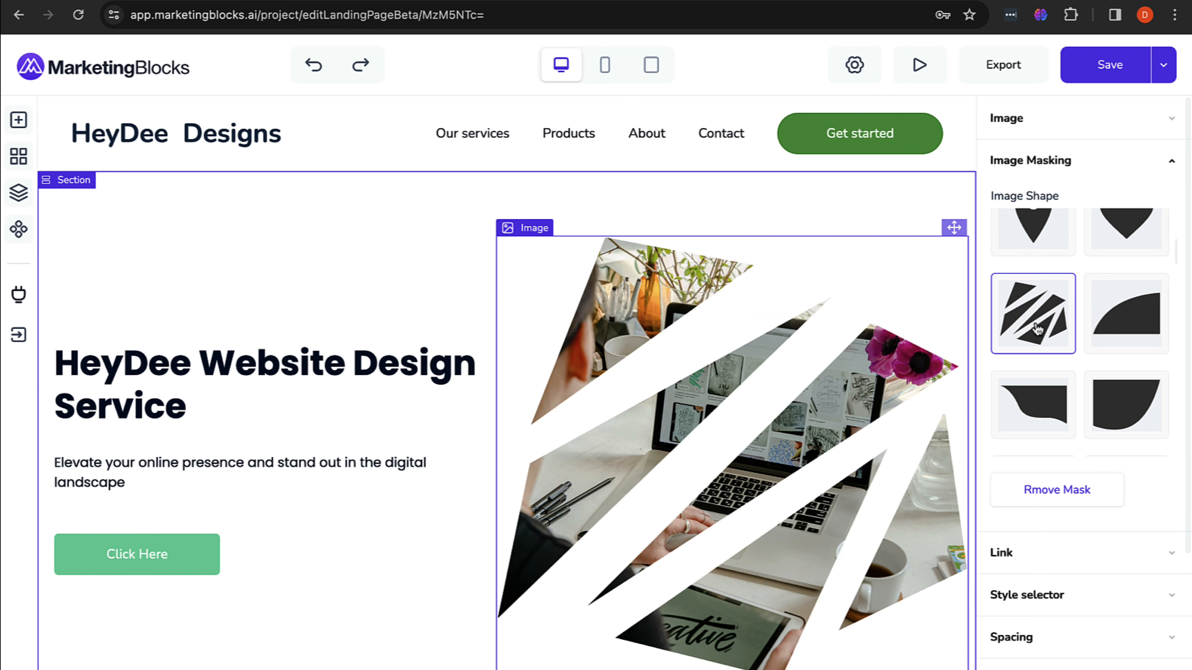
{"action": "scroll", "coordinate": [1126, 319], "scroll_direction": "down", "scroll_amount": 5}
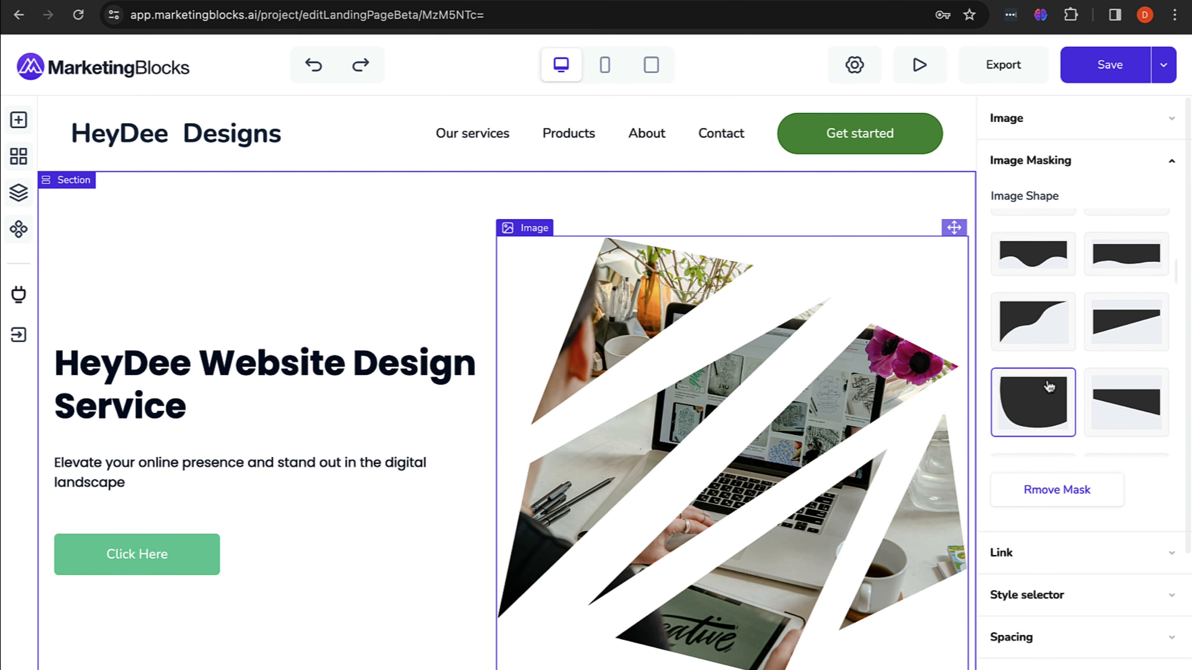
{"action": "left_click", "coordinate": [1049, 386]}
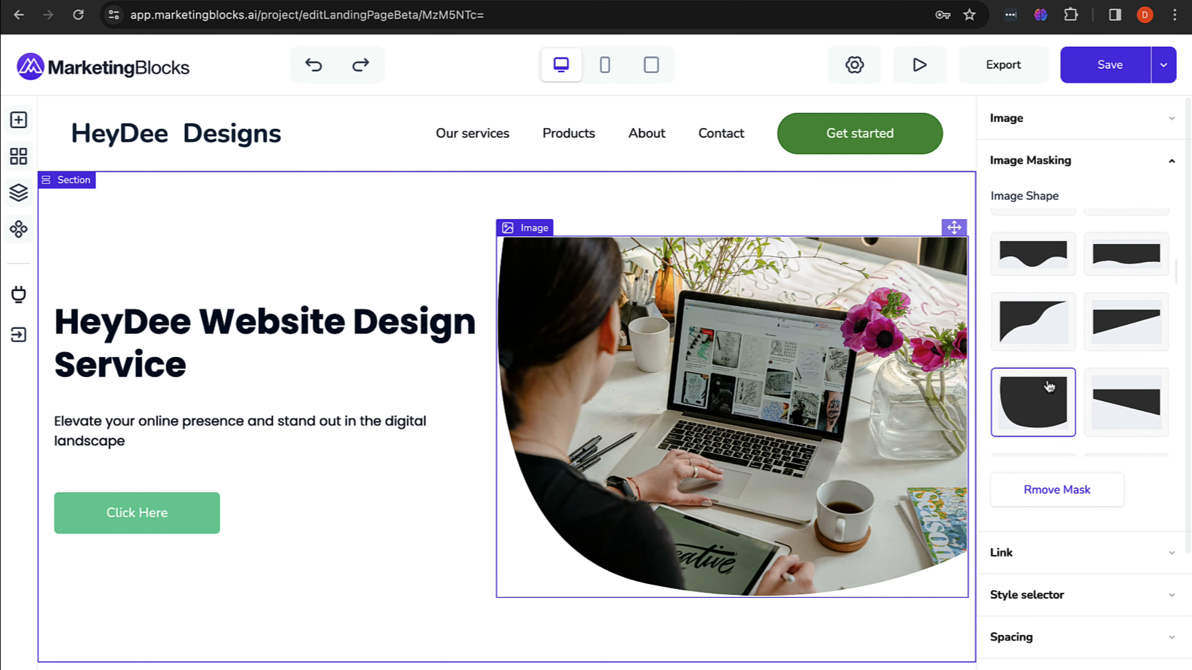
{"action": "left_click", "coordinate": [1052, 489]}
Step: Look over the mask shapes, the hero image's link options and the page sections down to Drive Traffic And Conversions
{"action": "scroll", "coordinate": [1057, 333], "scroll_direction": "up", "scroll_amount": 8}
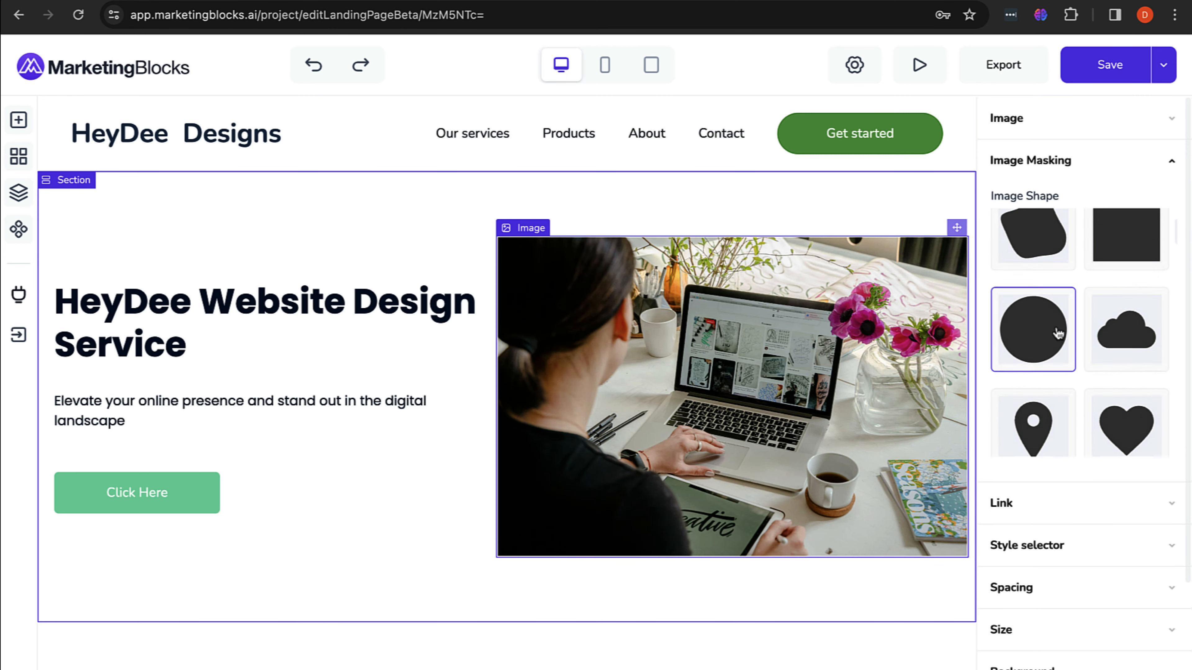
{"action": "scroll", "coordinate": [1053, 329], "scroll_direction": "down", "scroll_amount": 3}
{"action": "scroll", "coordinate": [1033, 465], "scroll_direction": "down", "scroll_amount": 5}
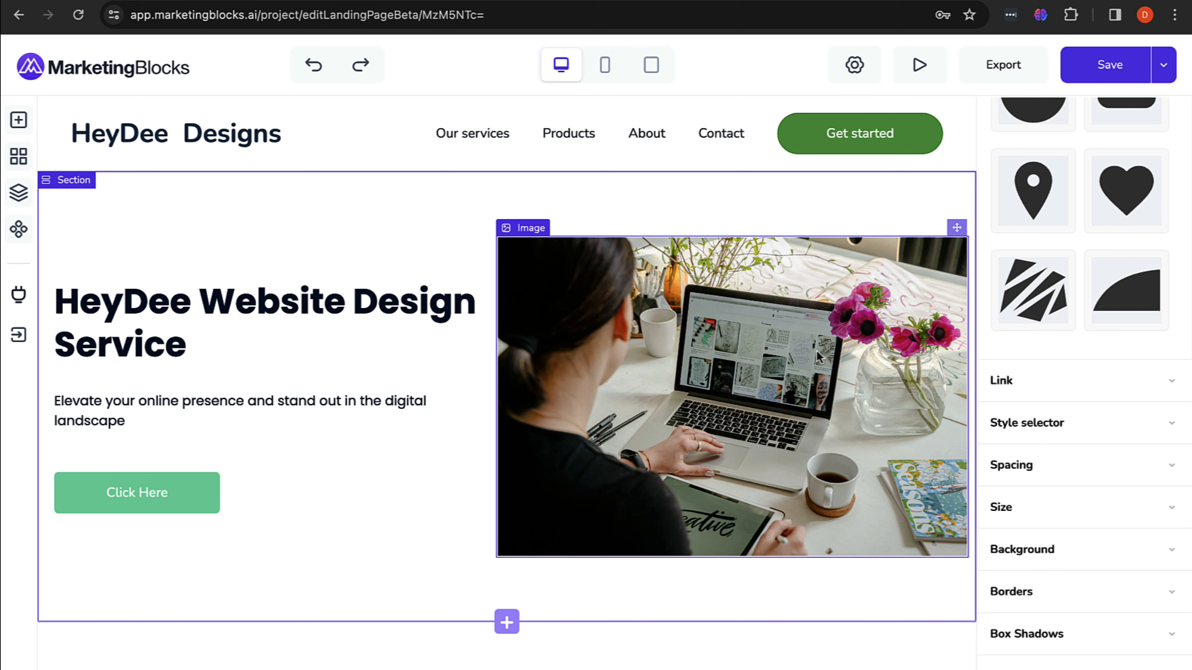
{"action": "left_click", "coordinate": [1043, 381]}
{"action": "scroll", "coordinate": [1062, 371], "scroll_direction": "down", "scroll_amount": 5}
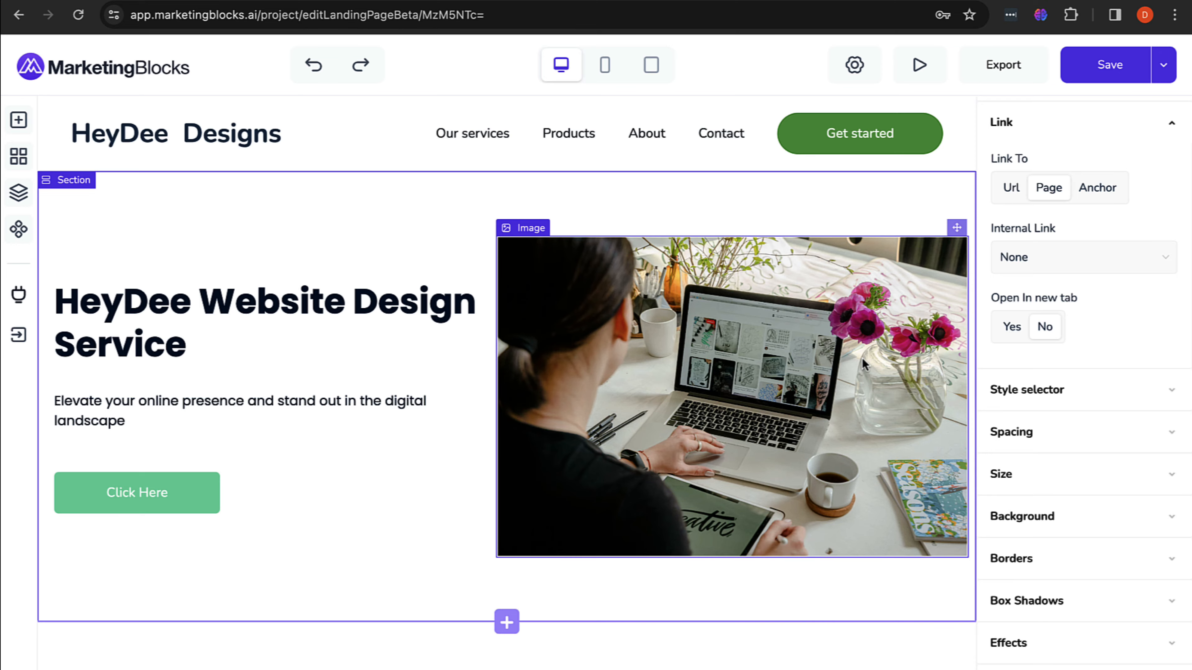
{"action": "scroll", "coordinate": [863, 358], "scroll_direction": "down", "scroll_amount": 10}
{"action": "scroll", "coordinate": [862, 358], "scroll_direction": "up", "scroll_amount": 10}
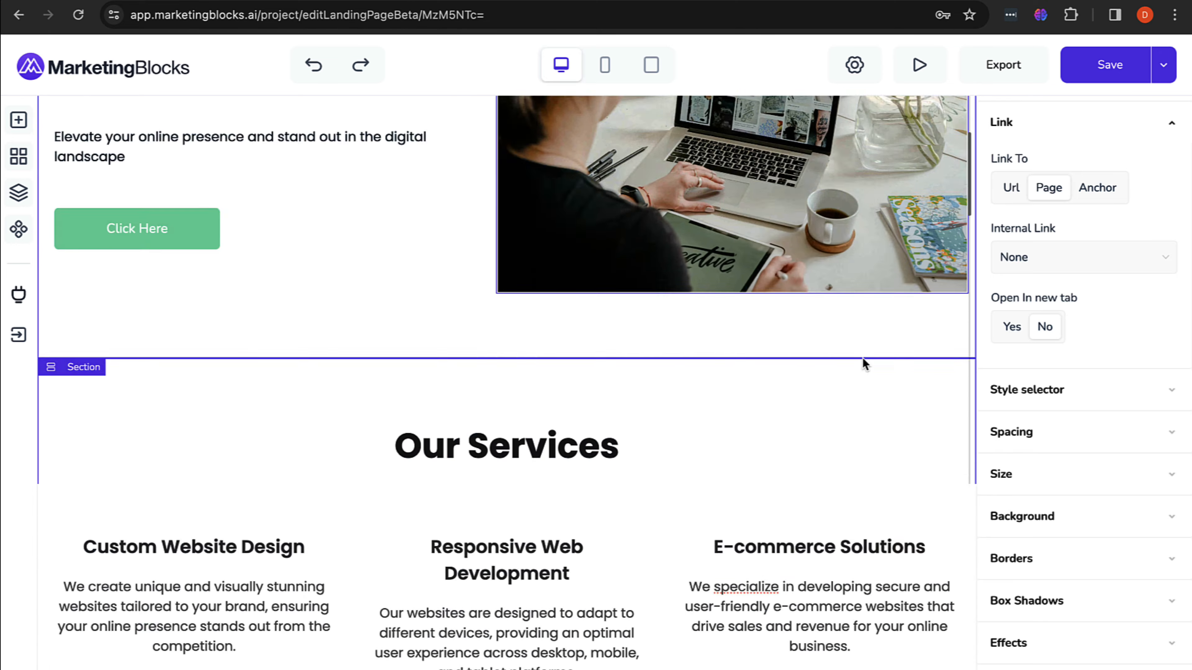
{"action": "scroll", "coordinate": [862, 356], "scroll_direction": "down", "scroll_amount": 15}
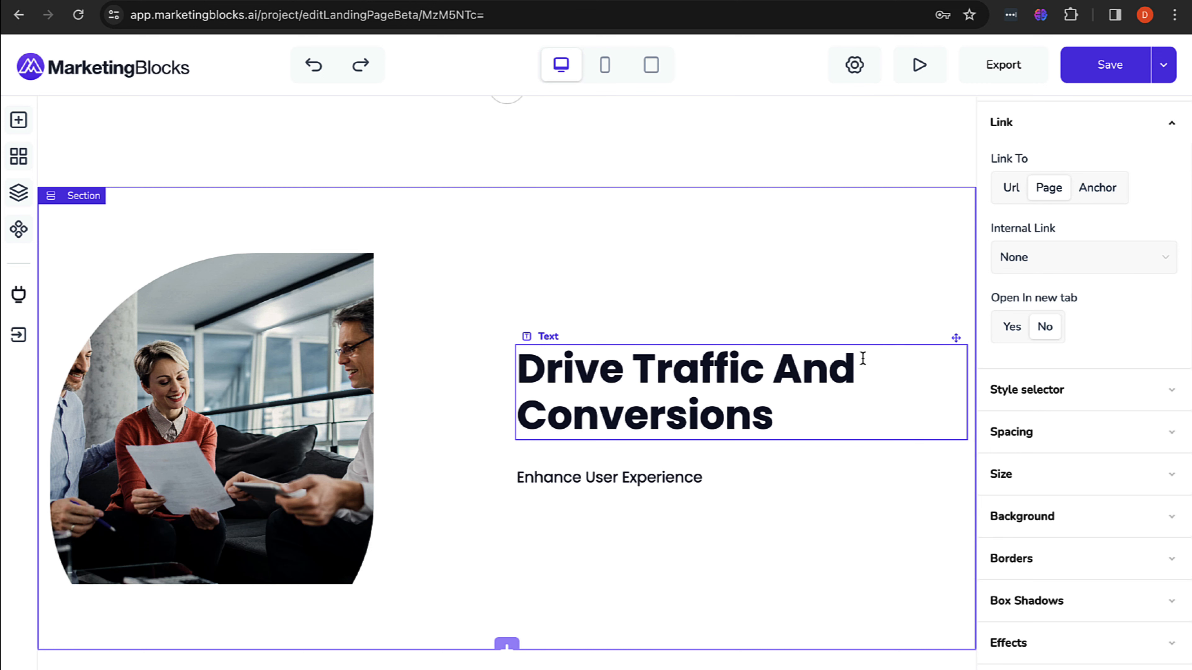
{"action": "scroll", "coordinate": [863, 357], "scroll_direction": "up", "scroll_amount": 15}
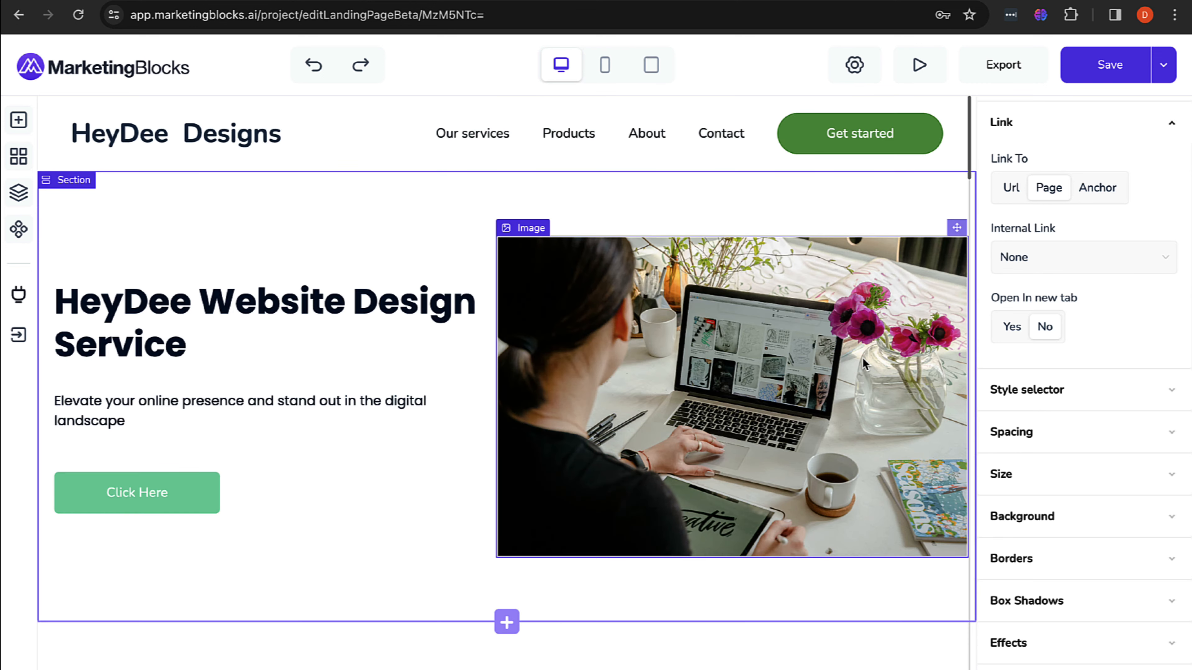
Step: Try the Direct opt-in option on the header's Get started button and set the button to Link
{"action": "left_click", "coordinate": [792, 144]}
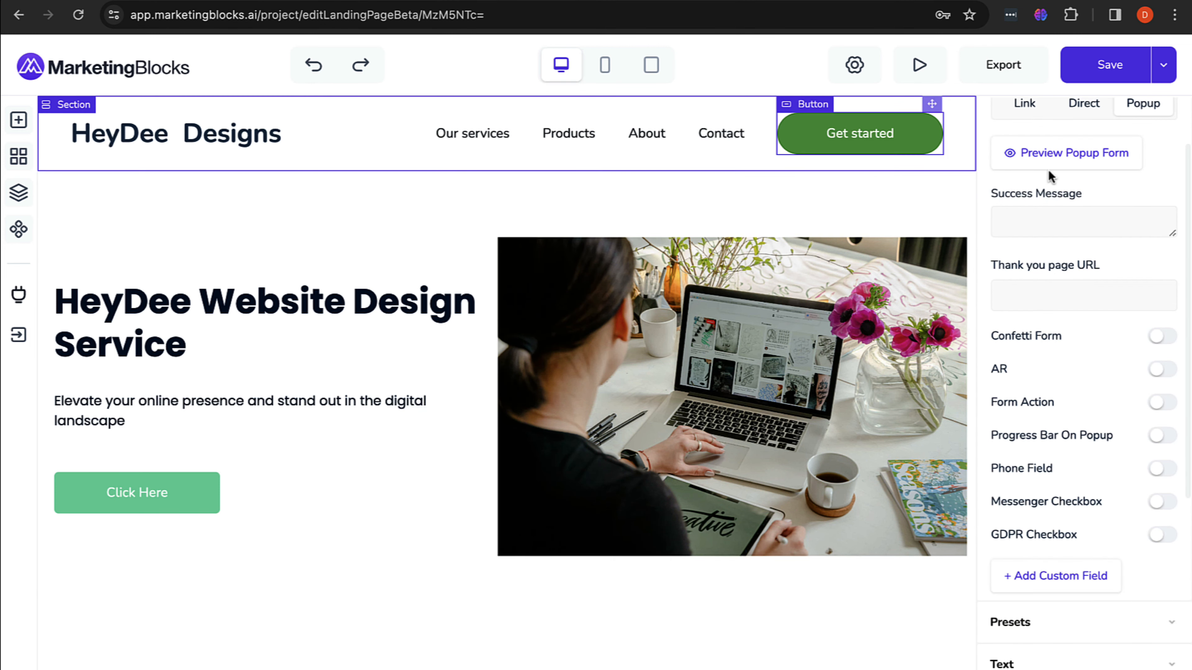
{"action": "scroll", "coordinate": [1049, 173], "scroll_direction": "up", "scroll_amount": 2}
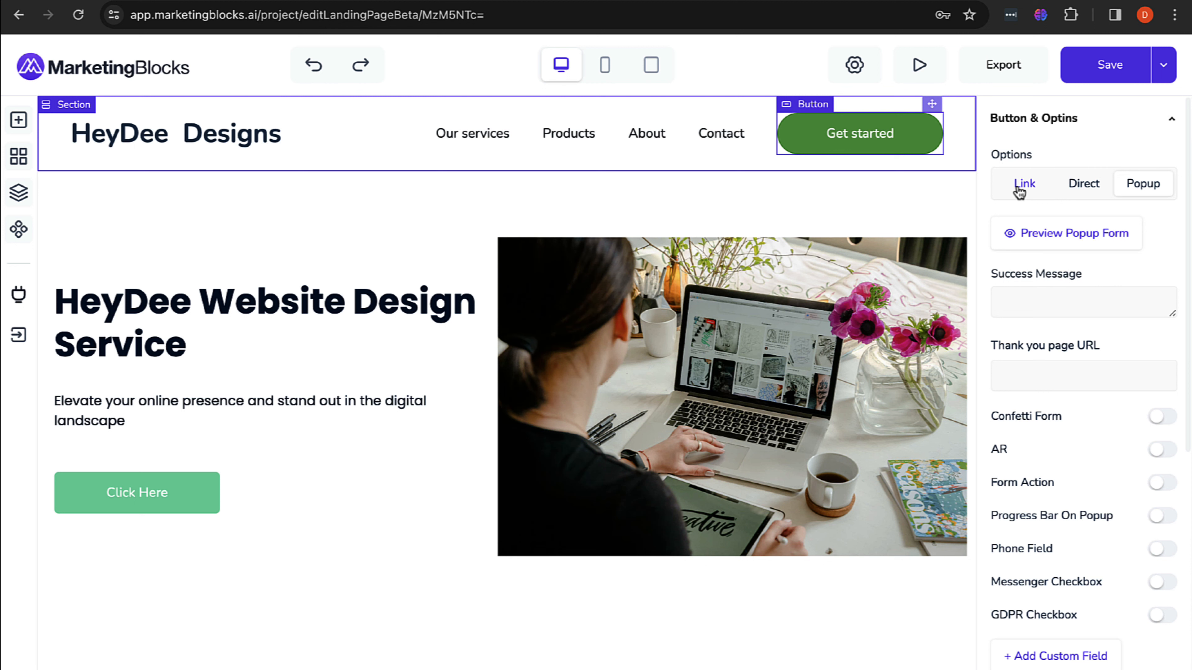
{"action": "left_click", "coordinate": [1083, 185]}
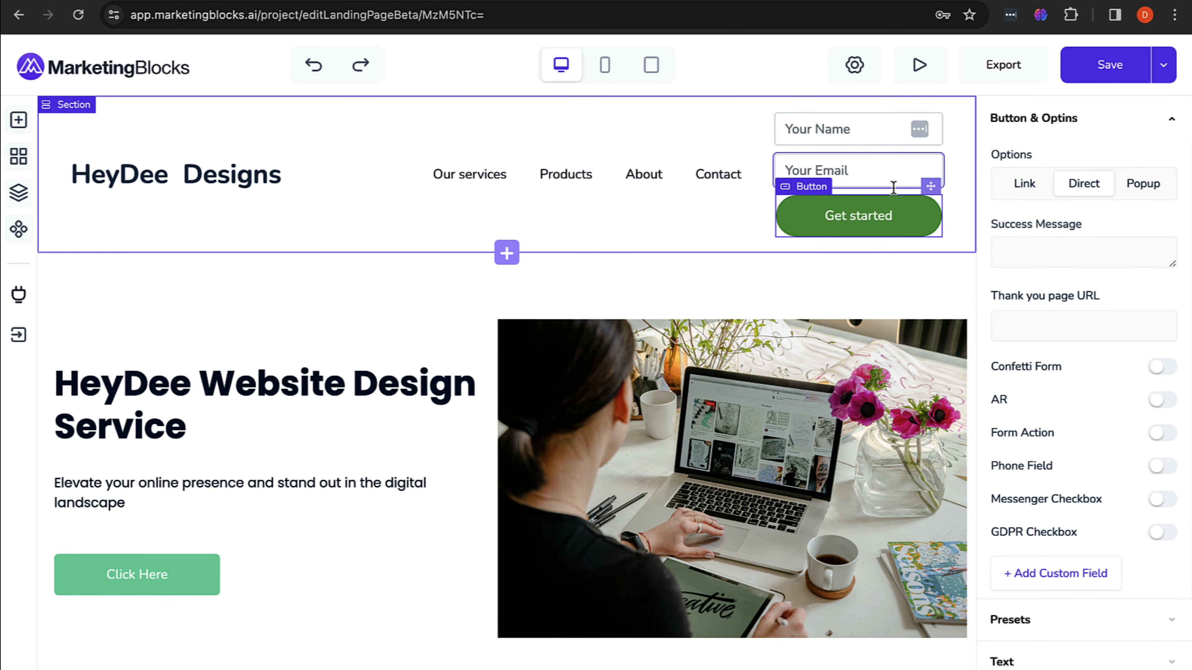
{"action": "left_click", "coordinate": [1027, 185]}
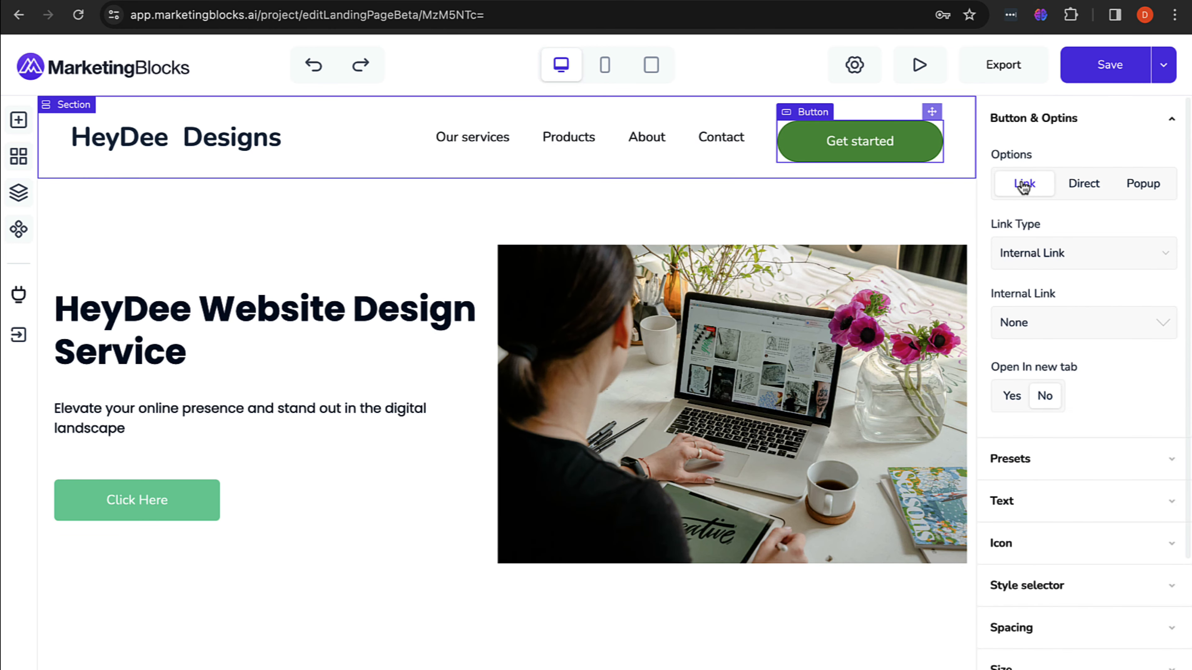
Step: Compare the Direct and Link options on the hero's Click Here button, return it to Popup and preview the popup form
{"action": "left_click", "coordinate": [197, 496]}
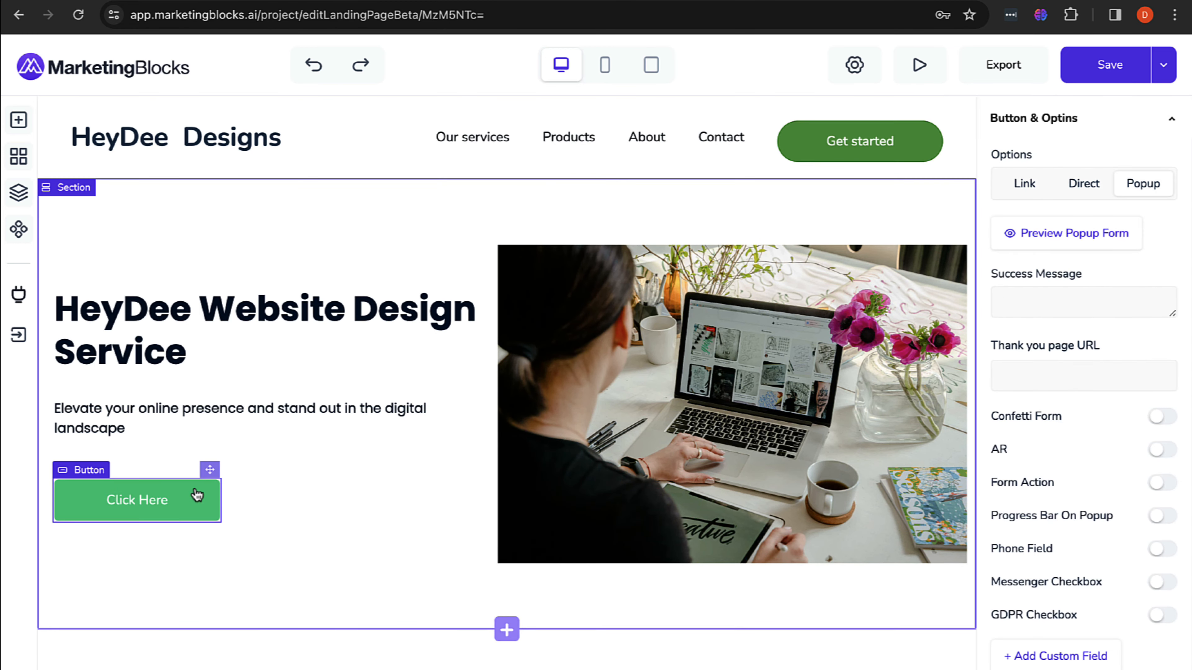
{"action": "left_click", "coordinate": [1078, 187]}
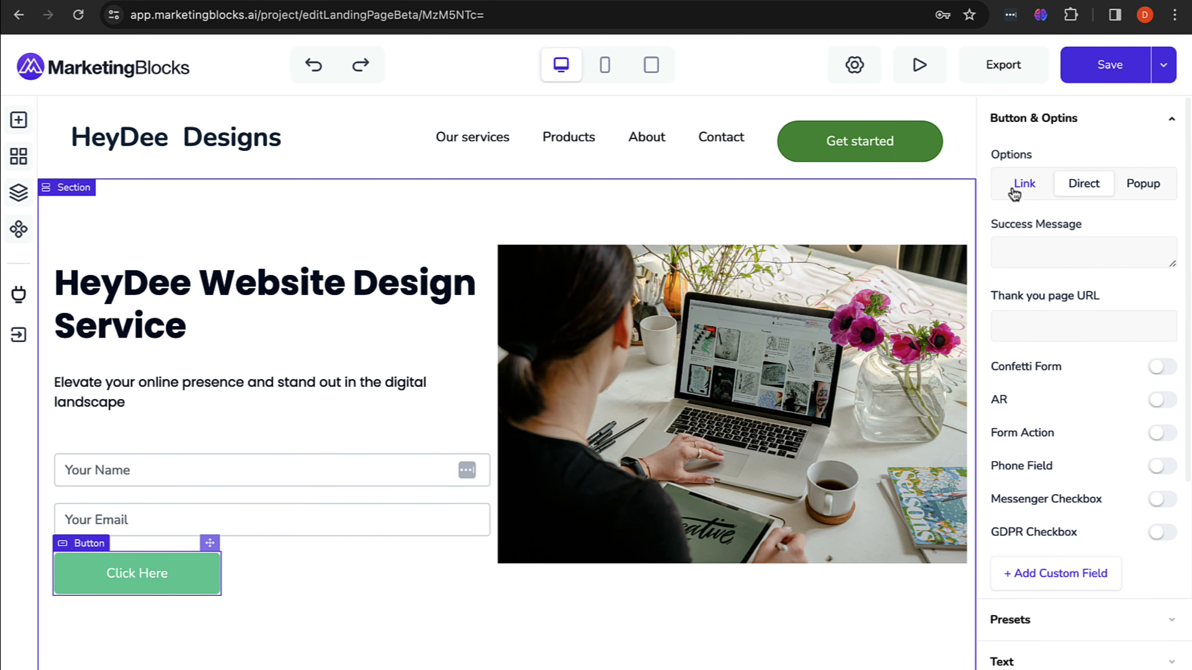
{"action": "left_click", "coordinate": [1033, 194]}
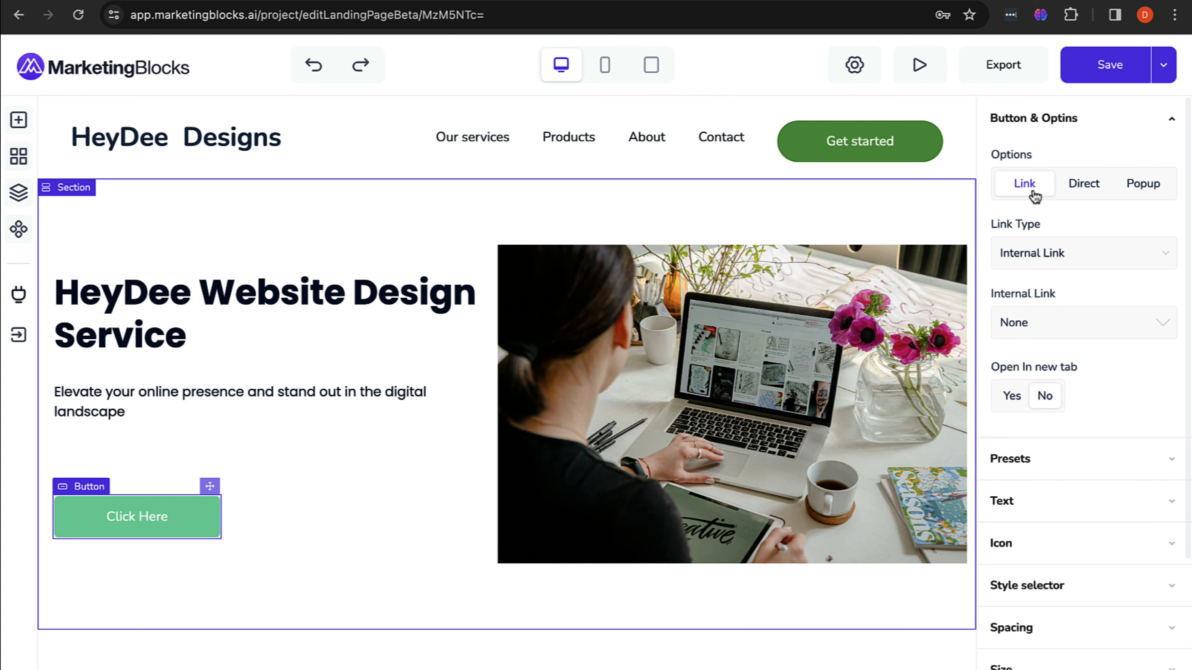
{"action": "left_click", "coordinate": [1140, 186]}
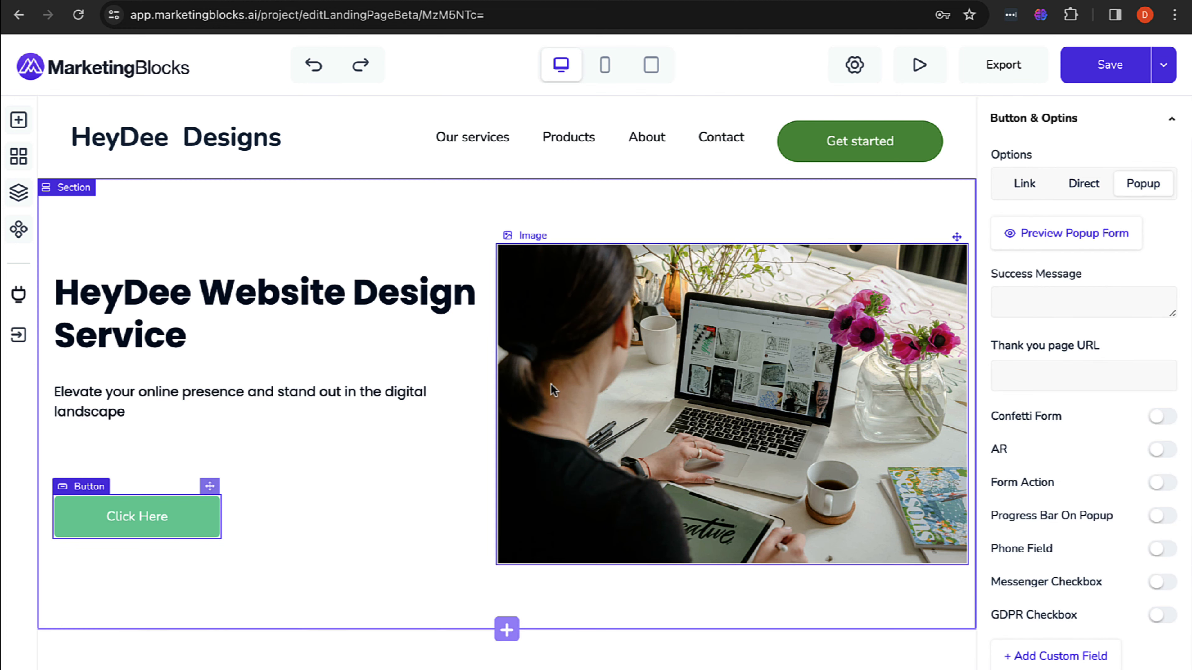
{"action": "left_click", "coordinate": [1066, 233]}
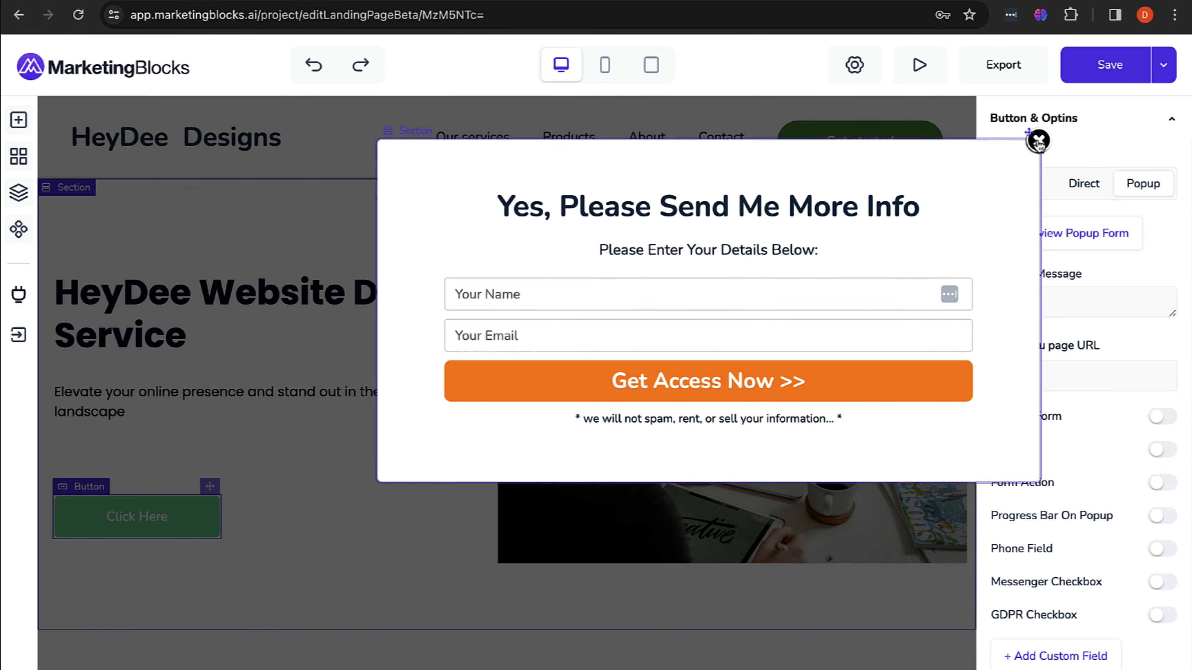
{"action": "left_click", "coordinate": [1018, 150]}
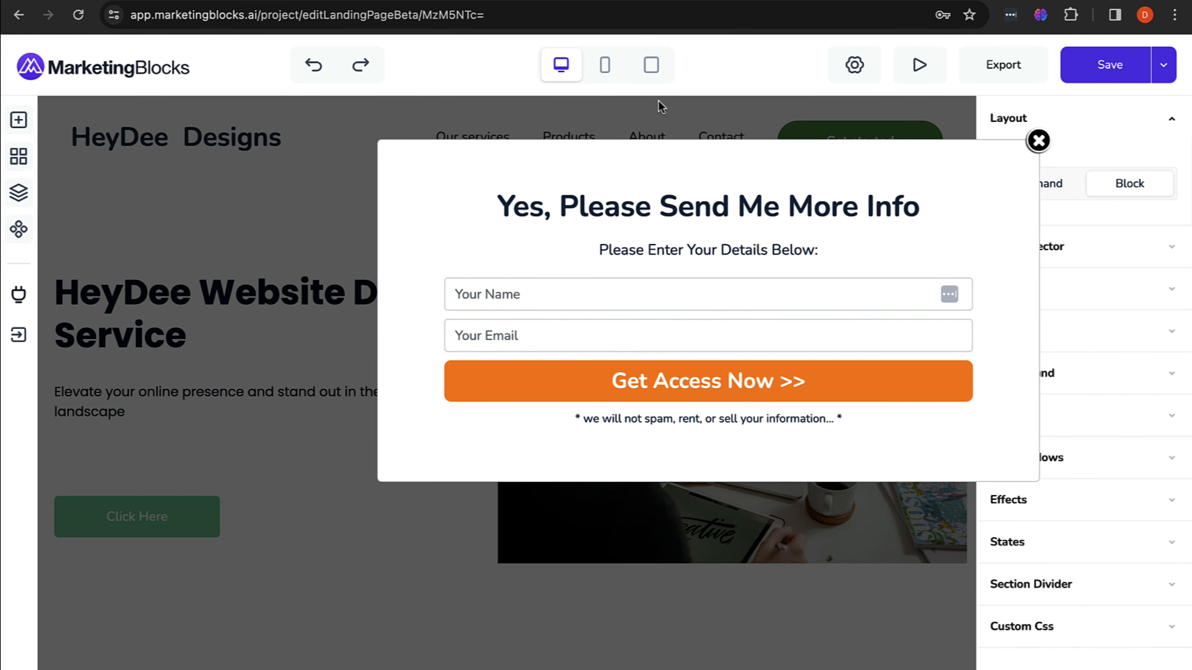
Step: Close the popup form preview and look over the Popup opt-in options of the hero's Click Here button
{"action": "left_click", "coordinate": [1037, 139]}
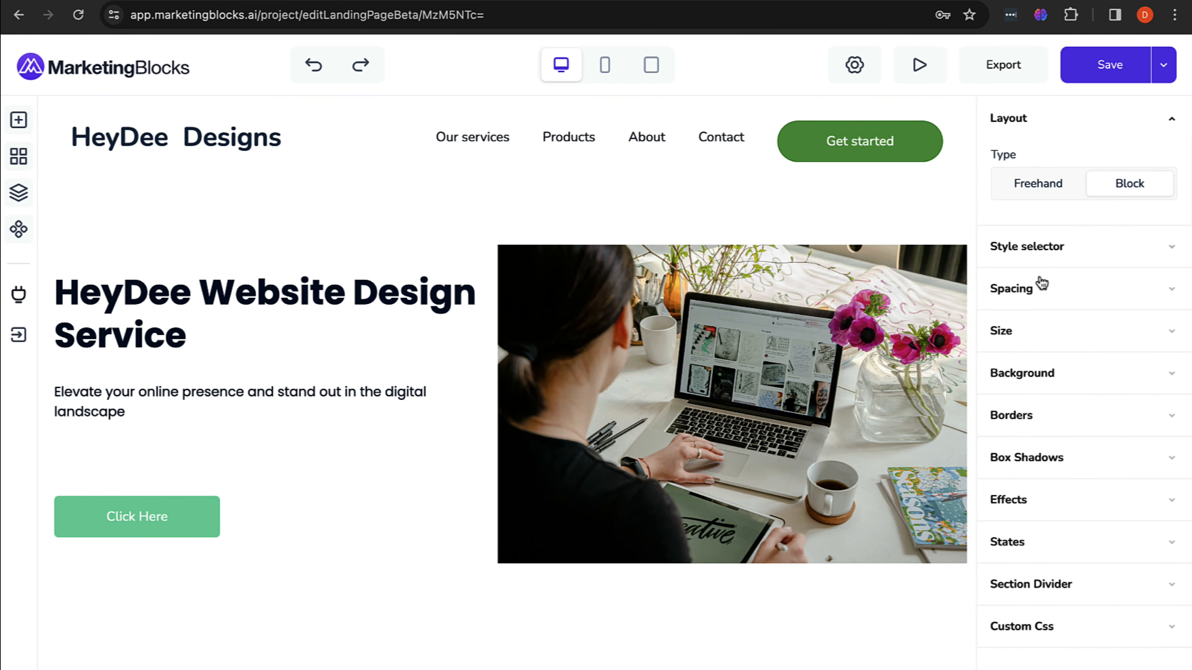
{"action": "left_click", "coordinate": [212, 505]}
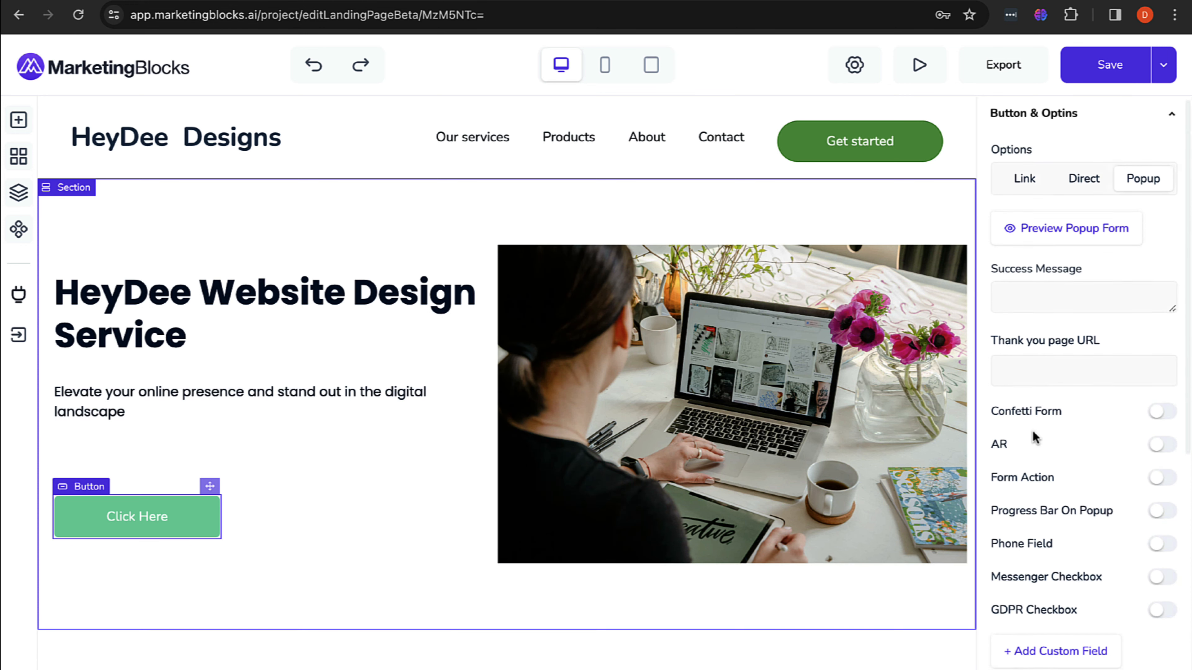
{"action": "scroll", "coordinate": [1033, 430], "scroll_direction": "down", "scroll_amount": 2}
{"action": "scroll", "coordinate": [1013, 309], "scroll_direction": "up", "scroll_amount": 2}
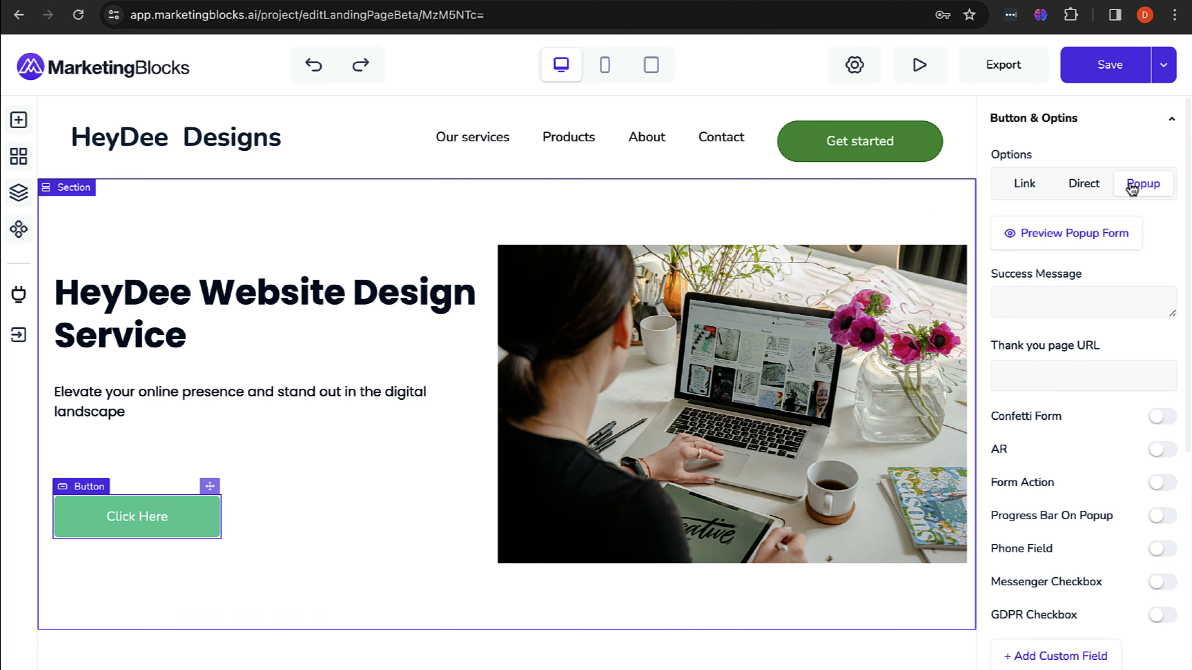
Step: Switch the hero's Click Here button to the Direct opt-in and turn on its AR option
{"action": "left_click", "coordinate": [1073, 189]}
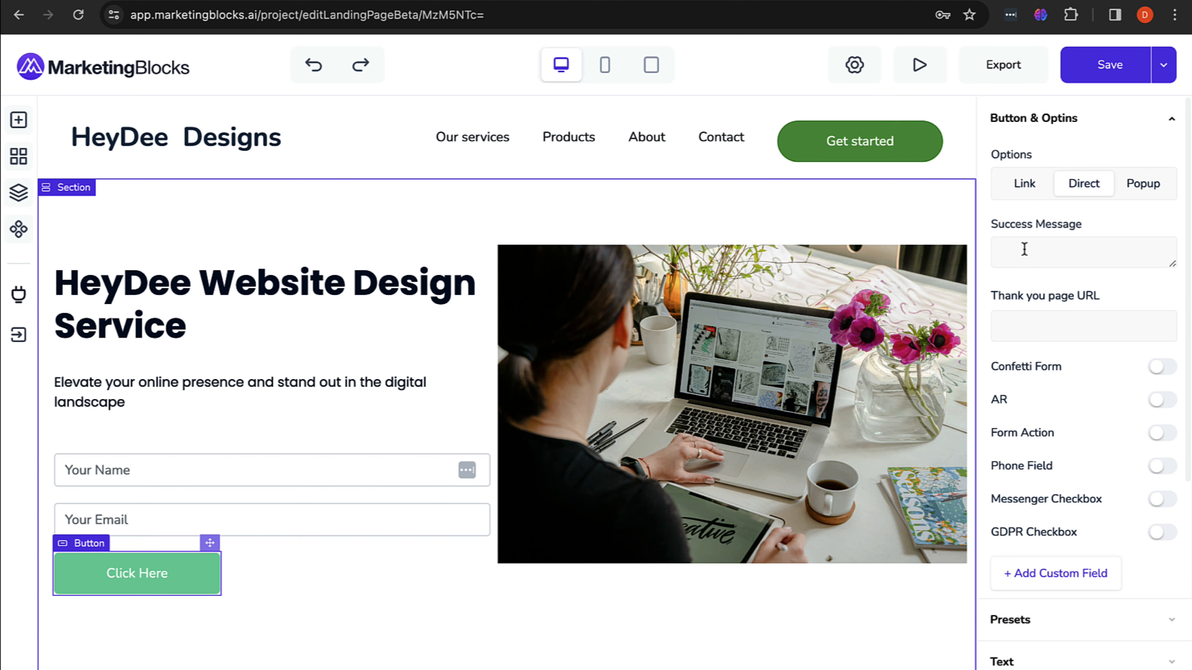
{"action": "left_click", "coordinate": [1037, 325]}
{"action": "left_click", "coordinate": [1012, 285]}
{"action": "left_click", "coordinate": [1162, 401]}
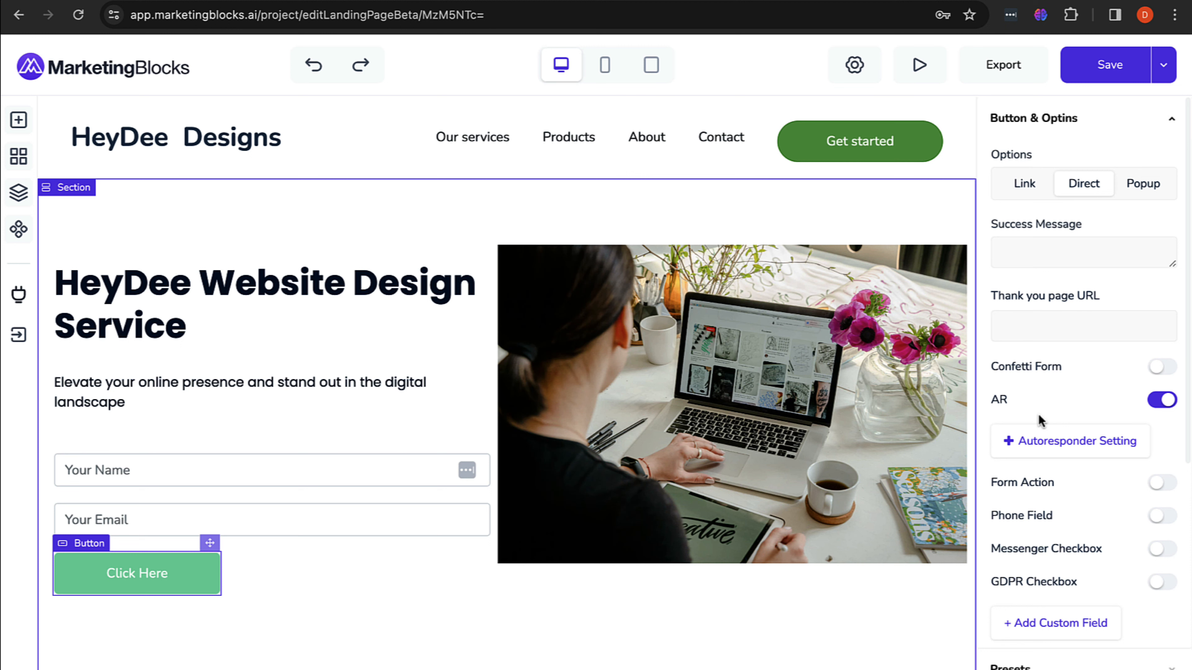
Step: Look over the remaining opt-in form options and the button presets available for the Click Here button
{"action": "scroll", "coordinate": [1059, 500], "scroll_direction": "down", "scroll_amount": 3}
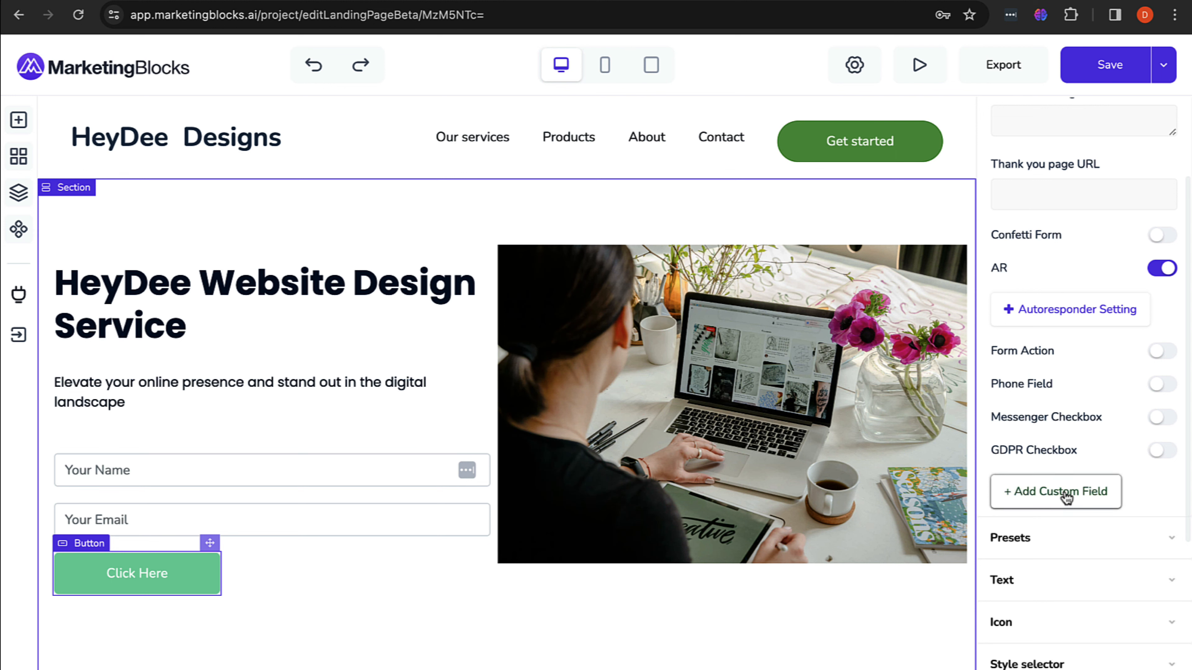
{"action": "scroll", "coordinate": [1062, 496], "scroll_direction": "up", "scroll_amount": 2}
{"action": "scroll", "coordinate": [1079, 470], "scroll_direction": "down", "scroll_amount": 4}
{"action": "left_click", "coordinate": [1090, 446]}
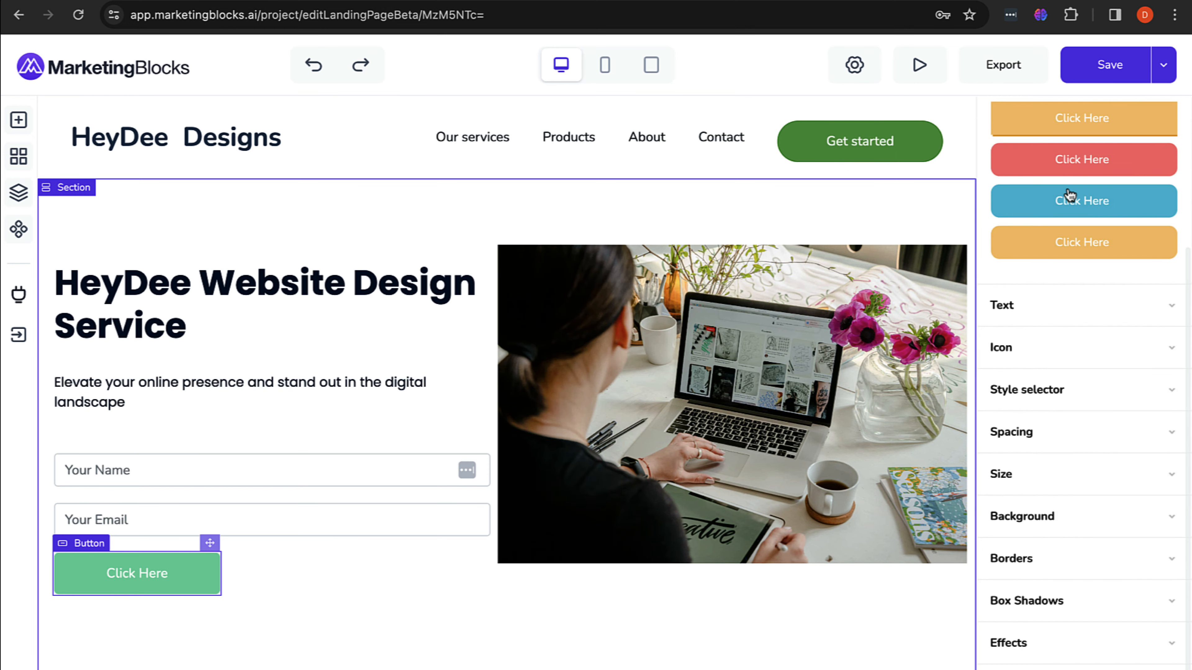
{"action": "scroll", "coordinate": [1070, 198], "scroll_direction": "up", "scroll_amount": 4}
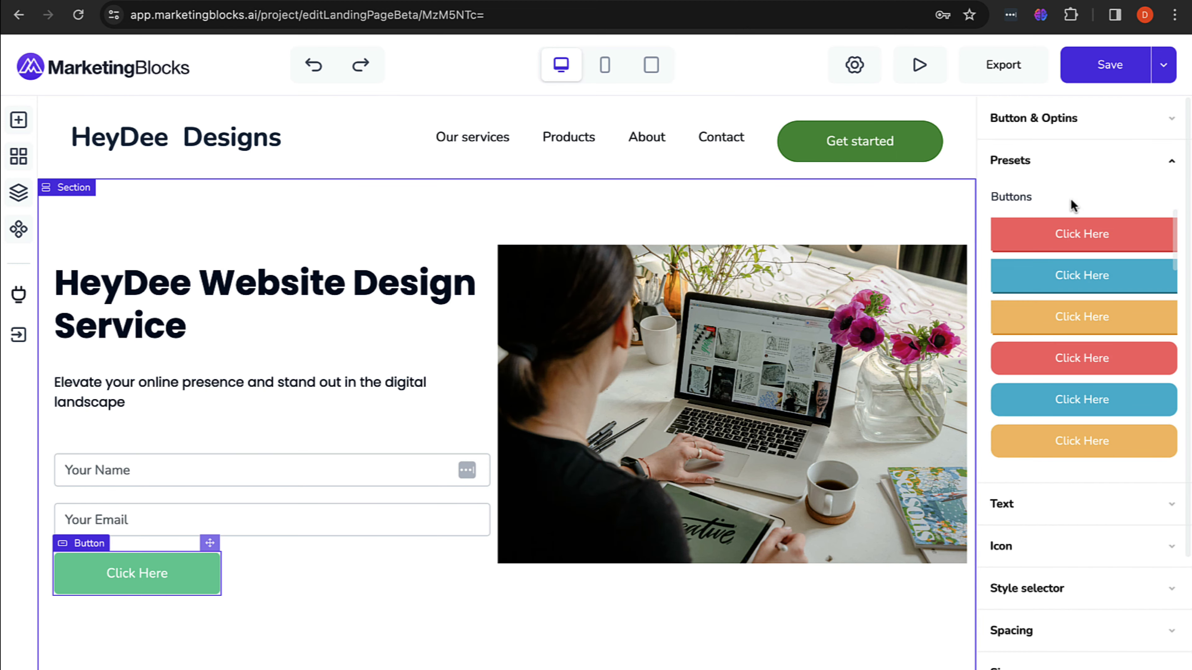
{"action": "left_click", "coordinate": [1147, 157]}
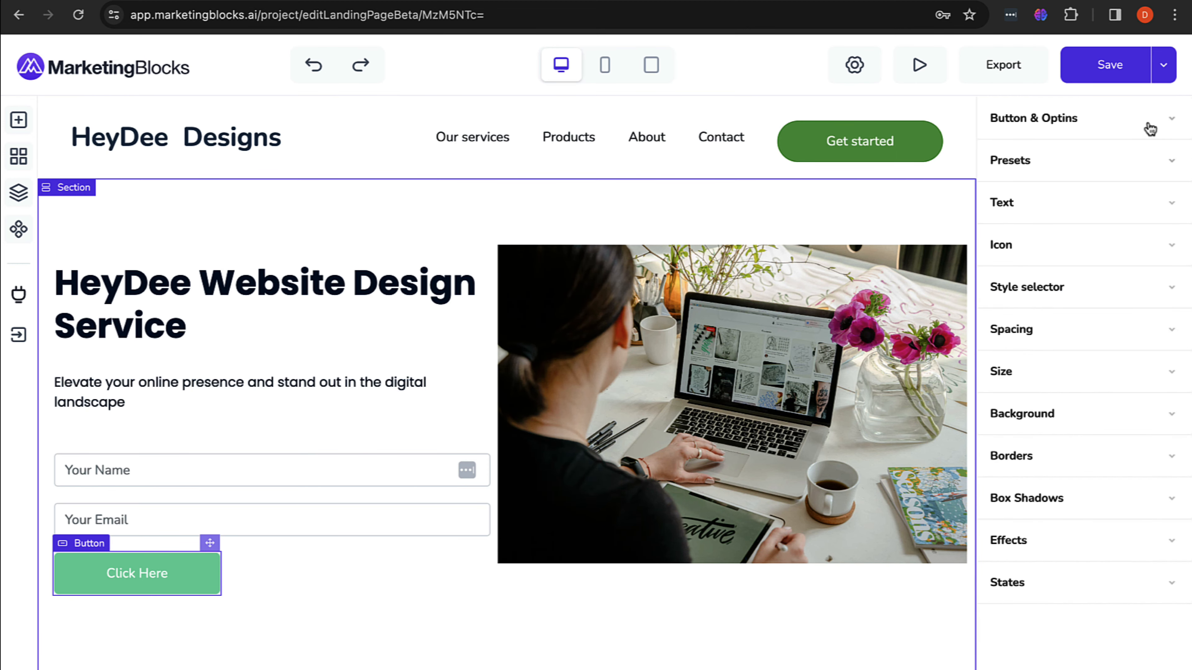
{"action": "left_click", "coordinate": [803, 157]}
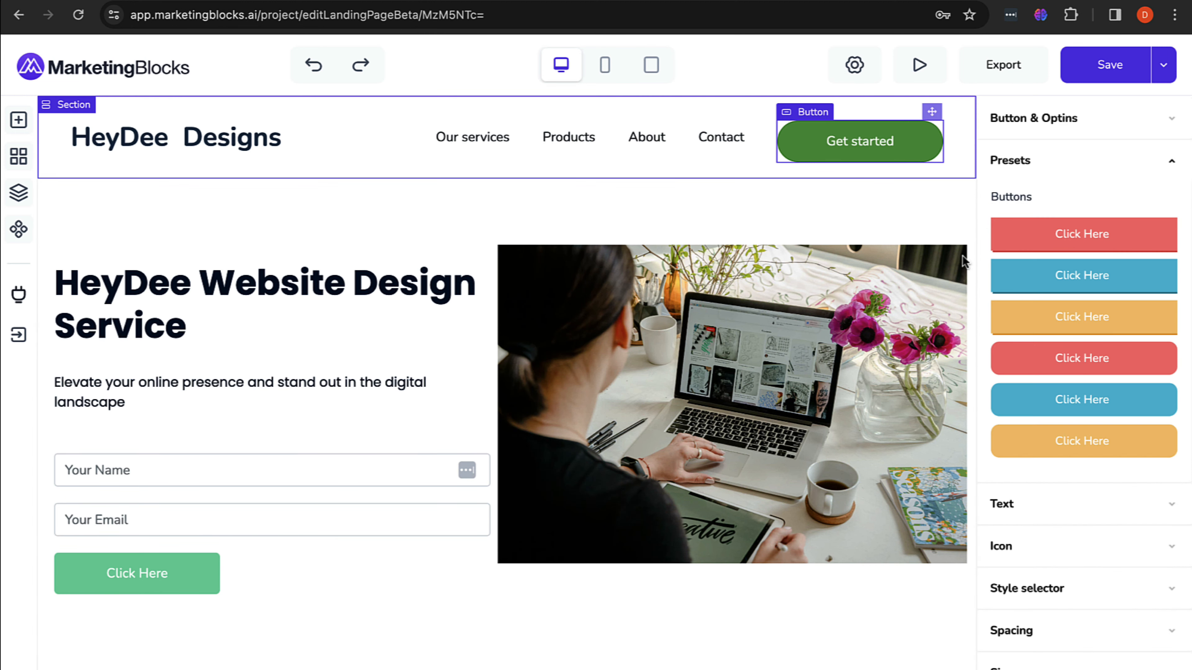
{"action": "left_click", "coordinate": [1145, 161]}
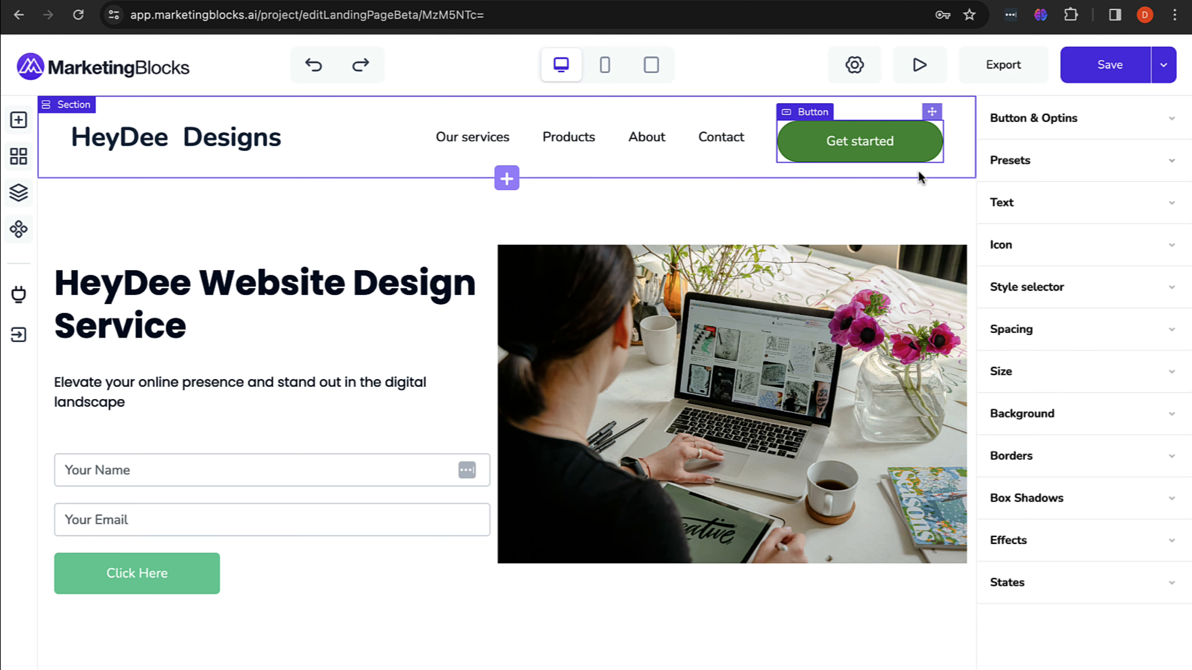
{"action": "left_click", "coordinate": [1051, 121]}
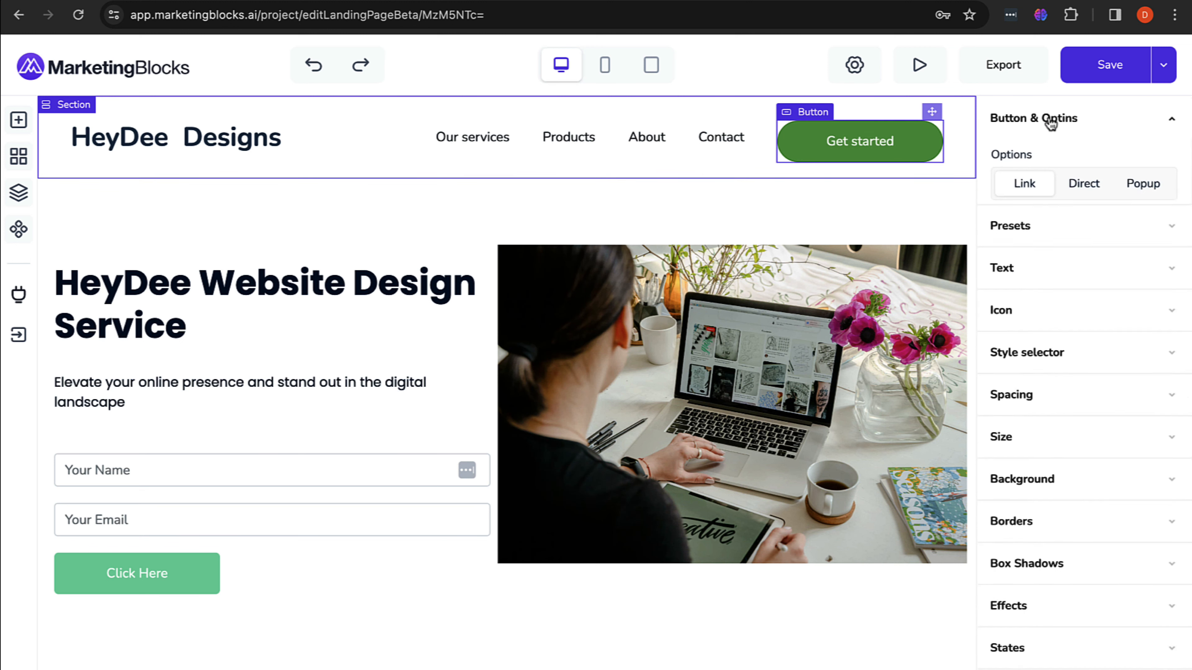
{"action": "left_click", "coordinate": [1047, 178]}
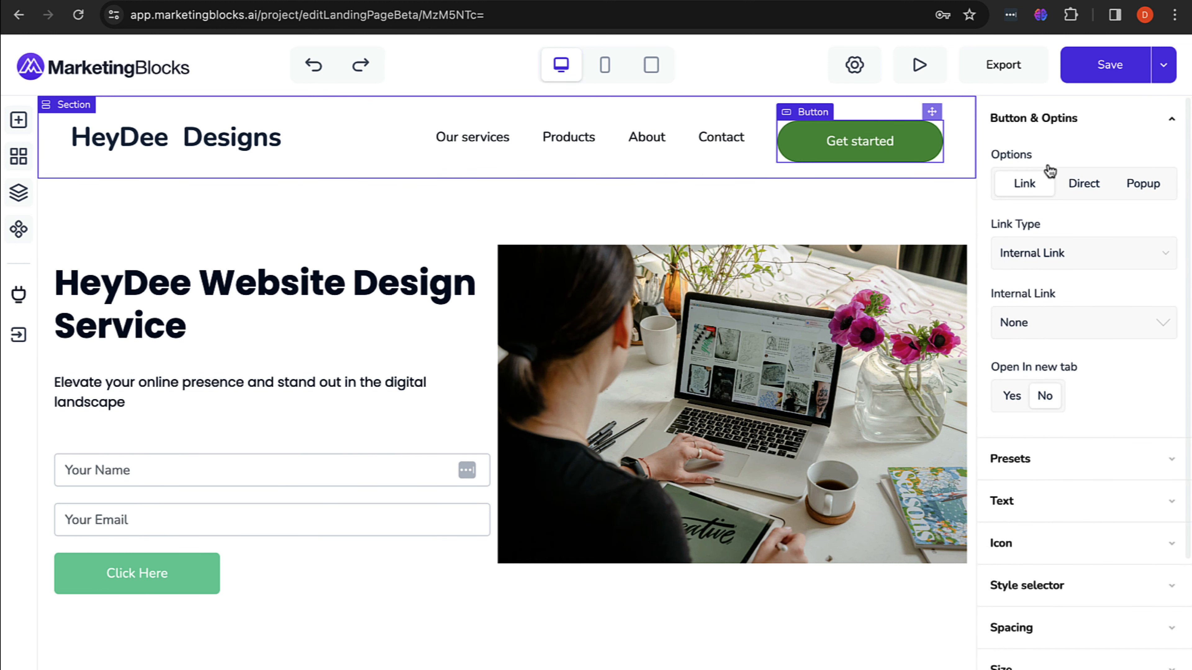
{"action": "left_click", "coordinate": [1074, 253]}
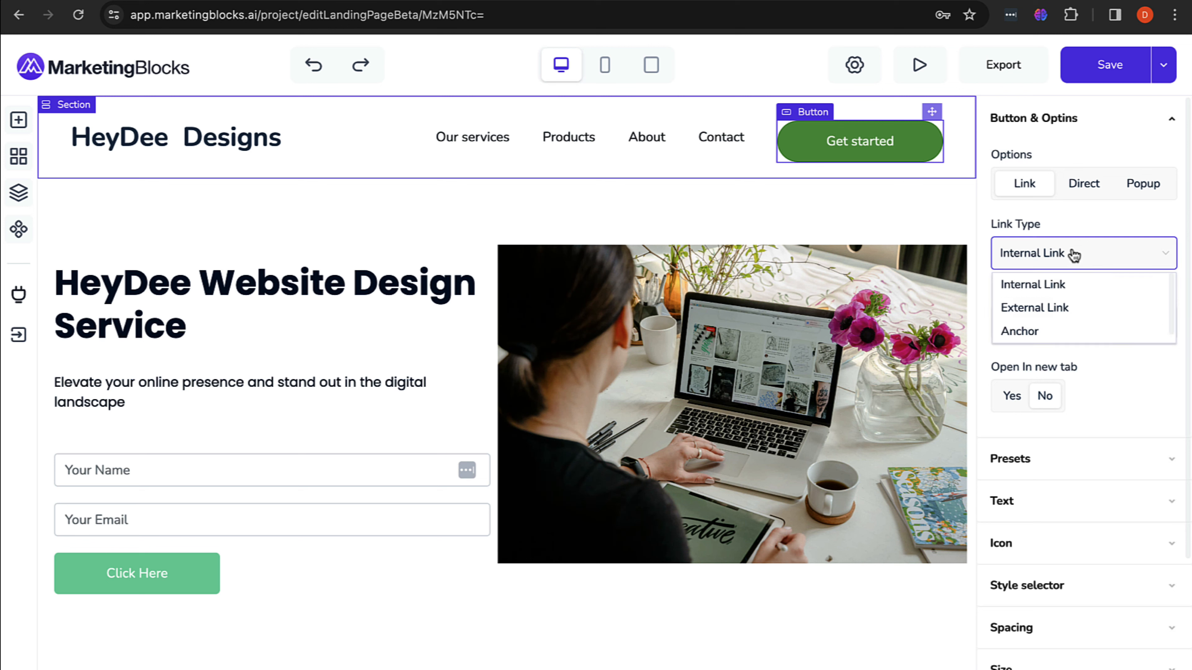
{"action": "left_click", "coordinate": [1049, 306]}
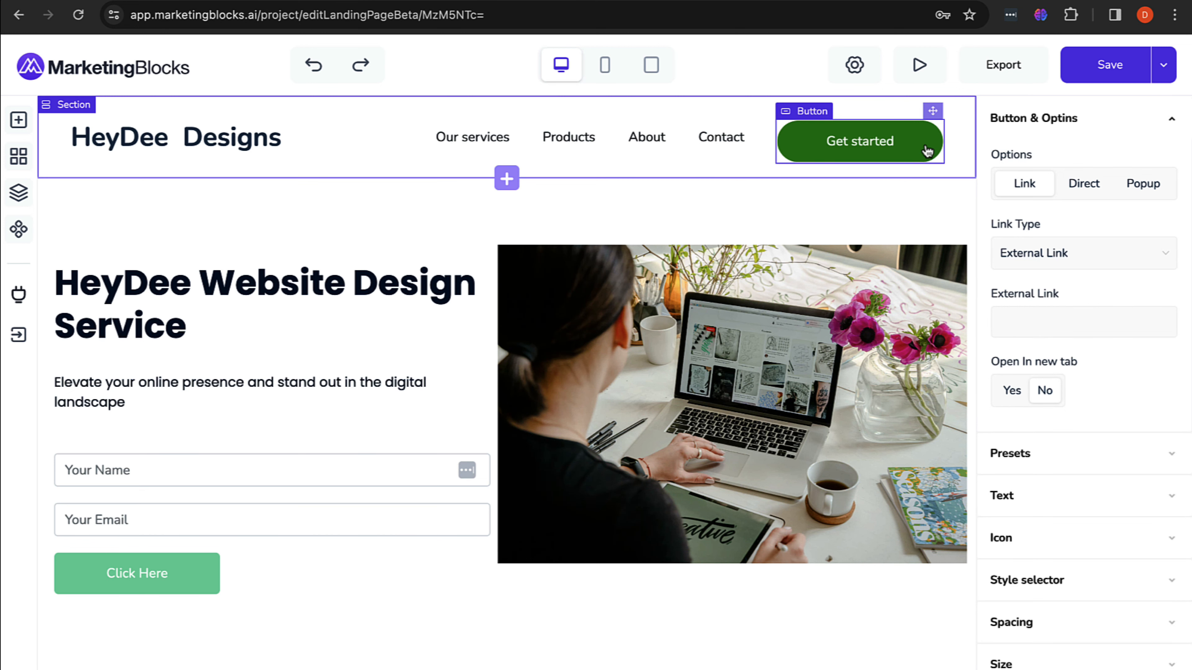
{"action": "left_click", "coordinate": [1024, 323]}
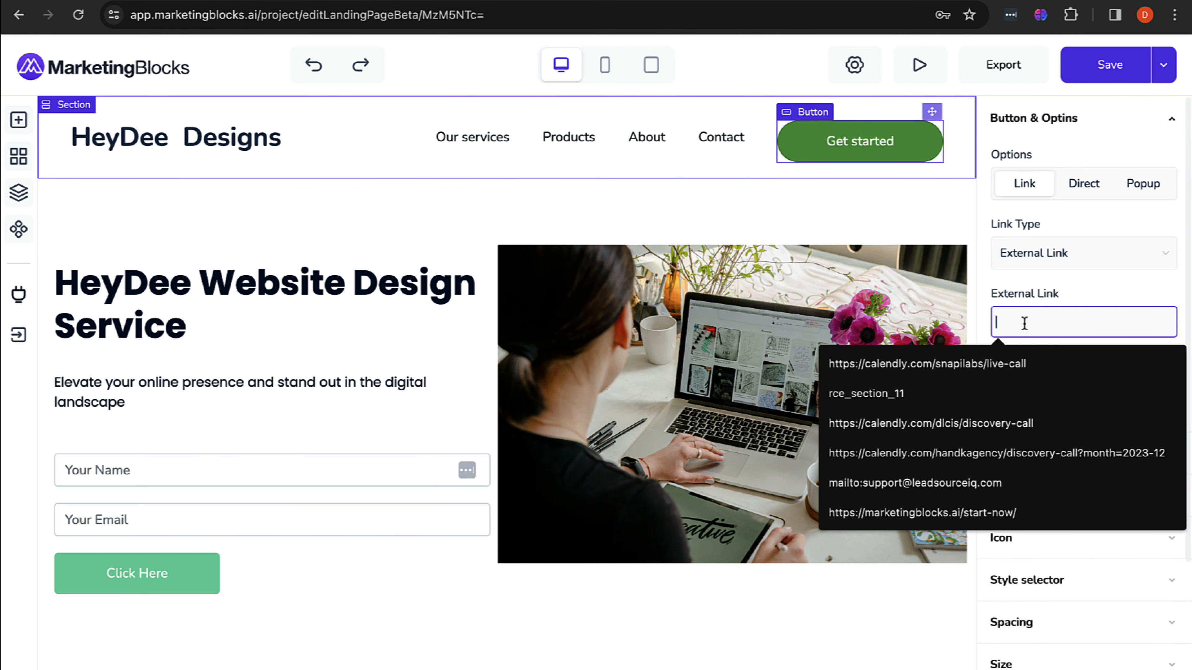
{"action": "left_click", "coordinate": [990, 368]}
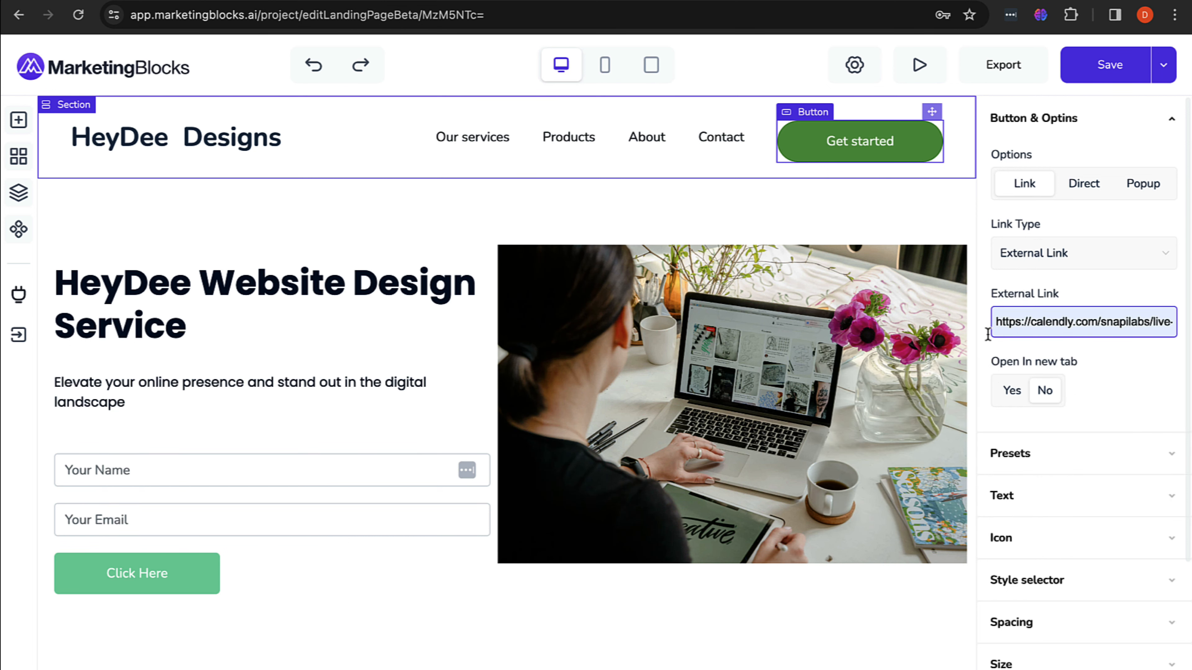
{"action": "mouse_move", "coordinate": [1108, 70]}
{"action": "left_click", "coordinate": [1085, 117]}
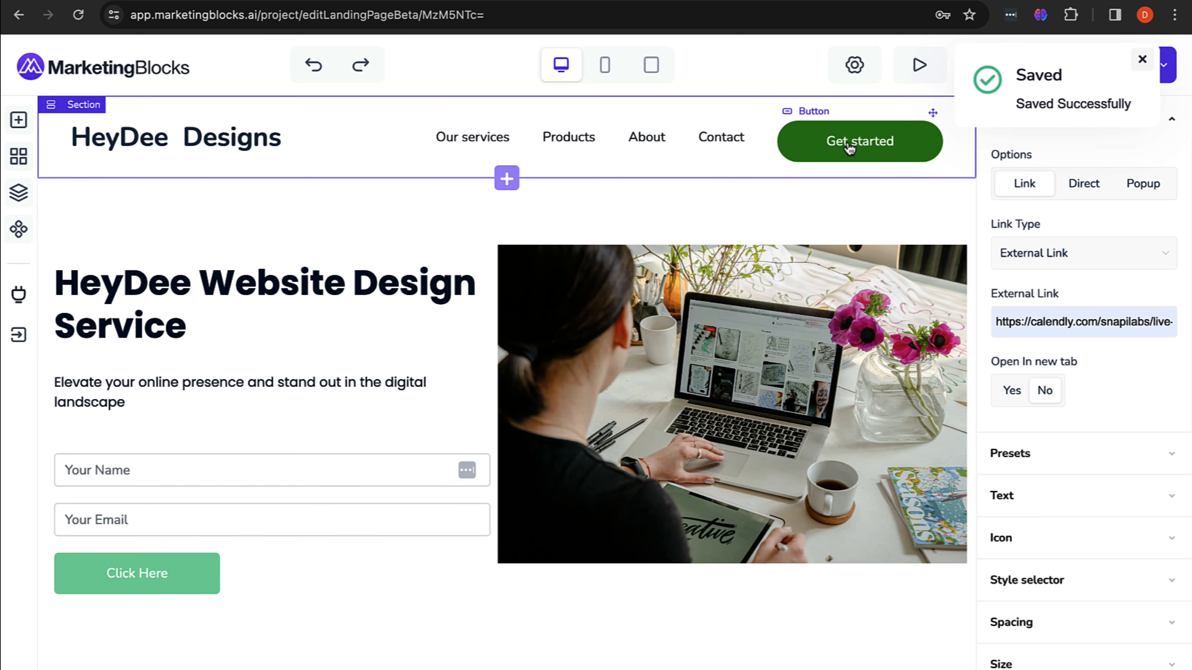
Step: Change the header's Get started button text to "Book a call!"
{"action": "double_click", "coordinate": [850, 145]}
{"action": "triple_click", "coordinate": [853, 143]}
{"action": "type", "text": "Boo"}
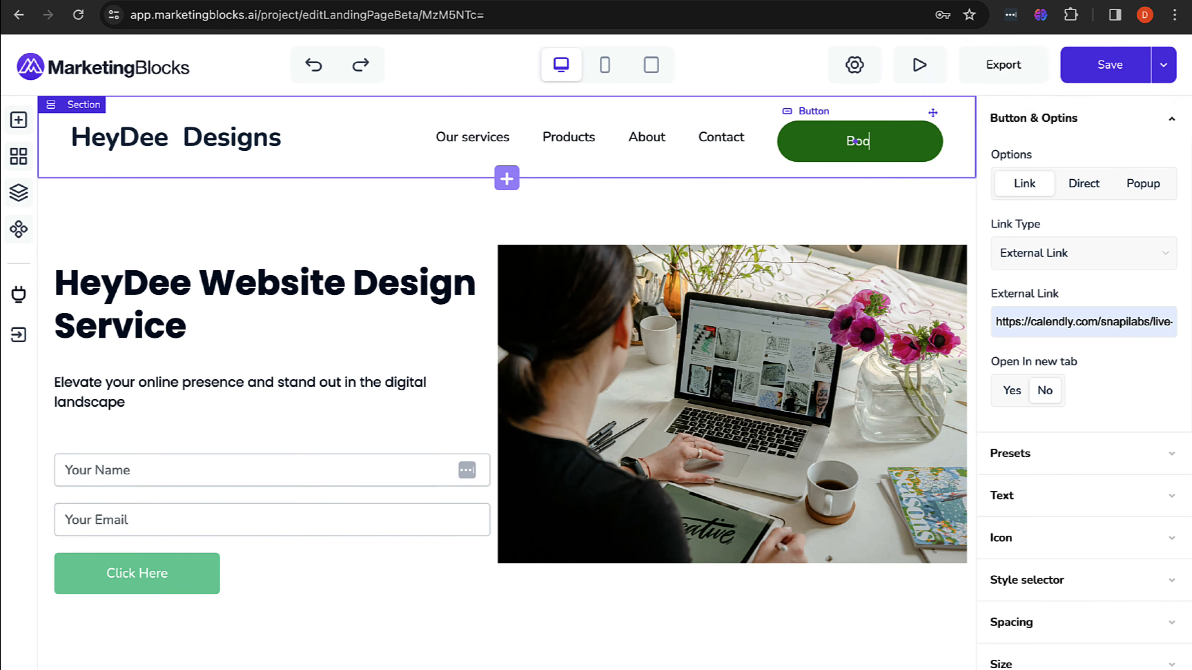
{"action": "type", "text": "k a Call"}
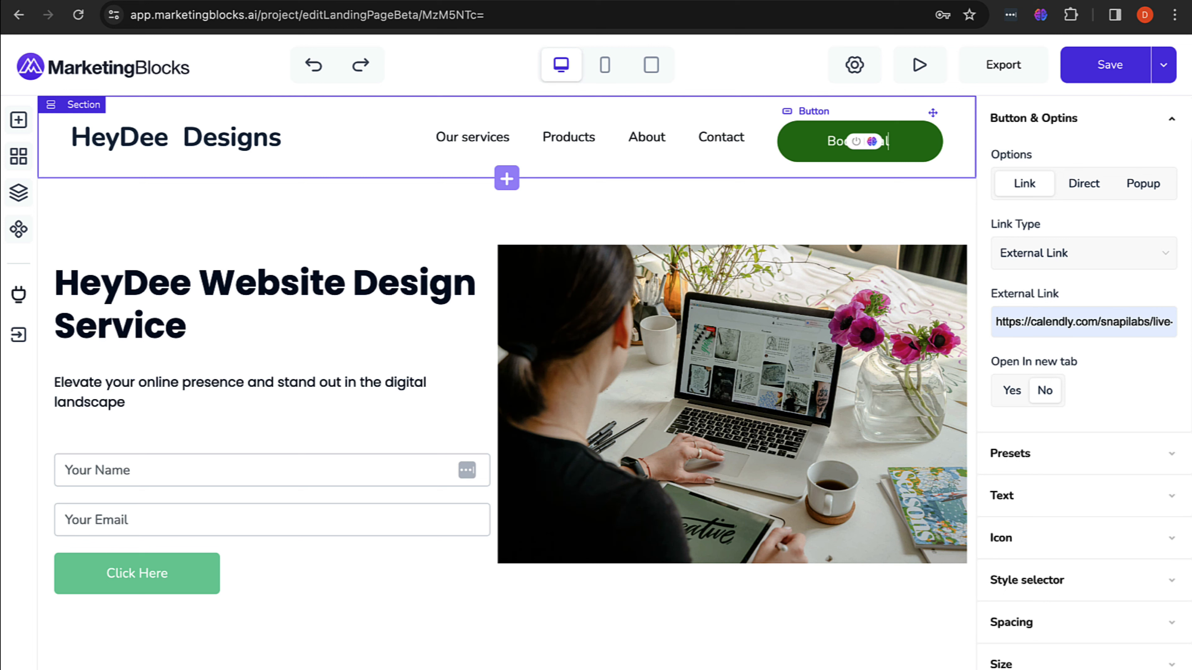
{"action": "type", "text": "!"}
{"action": "left_click", "coordinate": [838, 202]}
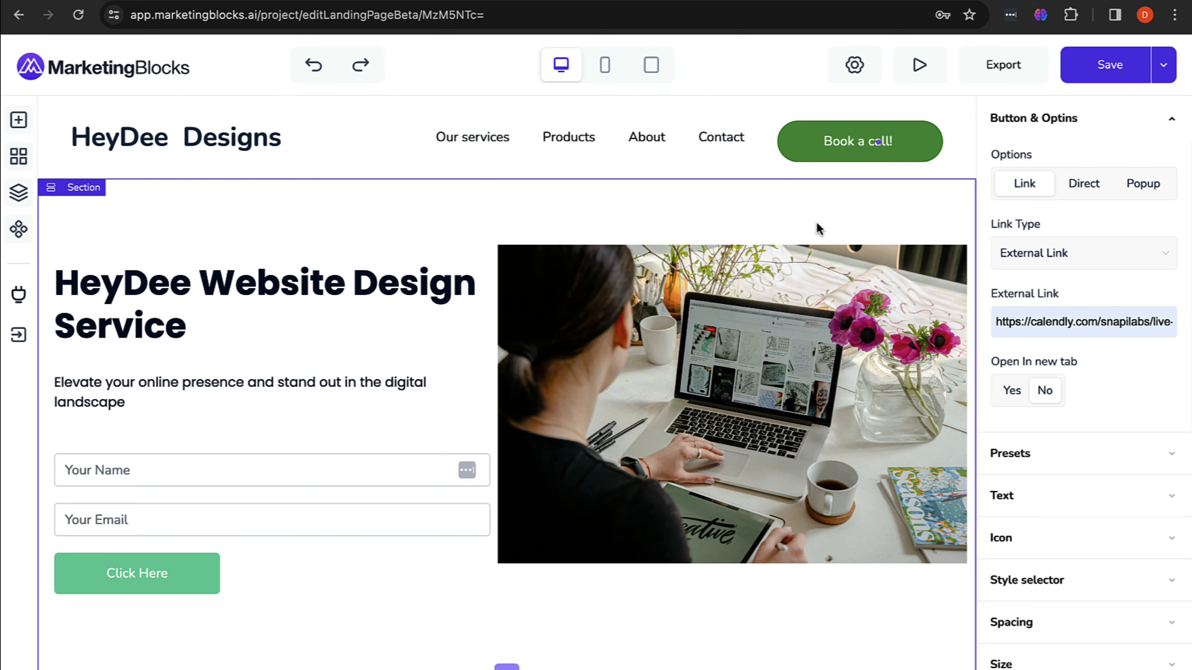
{"action": "left_click", "coordinate": [677, 212]}
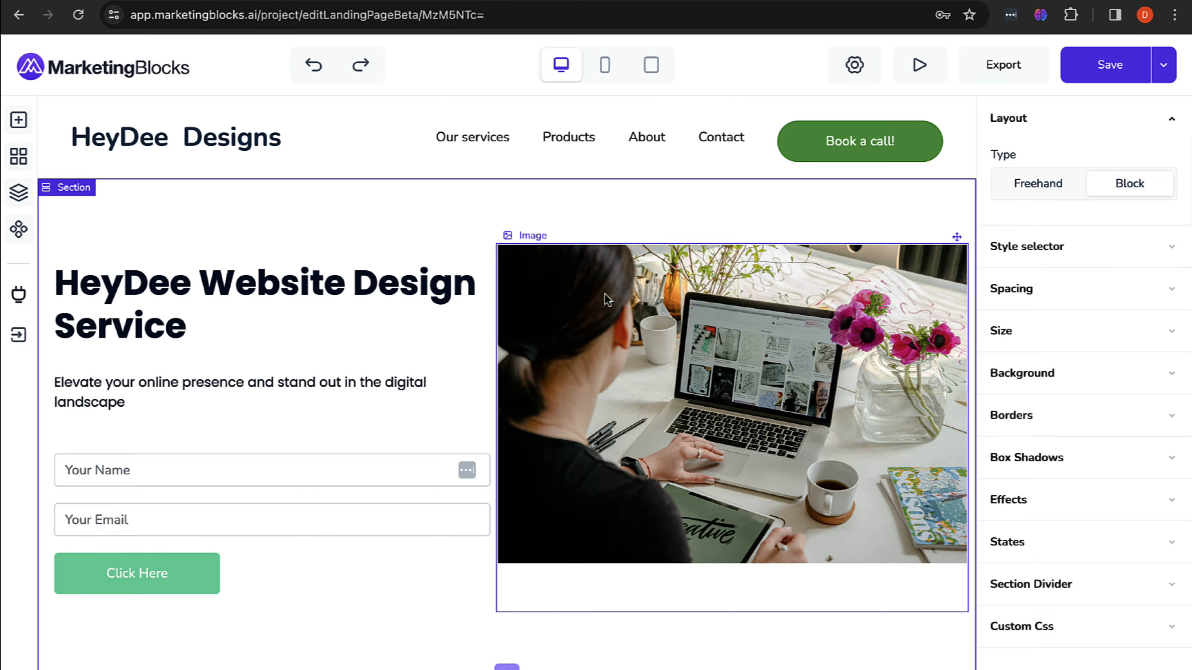
Step: Review the sections down to Why Choose HeyDee, save the page and preview it before returning to the editor
{"action": "scroll", "coordinate": [605, 294], "scroll_direction": "down", "scroll_amount": 12}
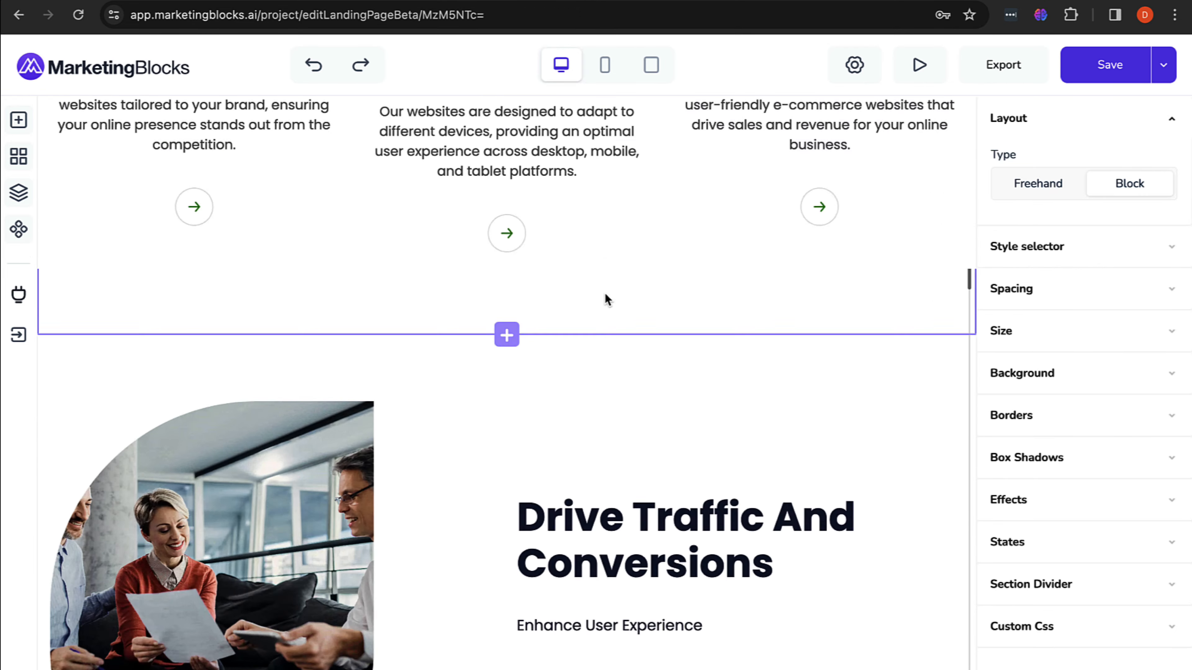
{"action": "scroll", "coordinate": [606, 294], "scroll_direction": "down", "scroll_amount": 12}
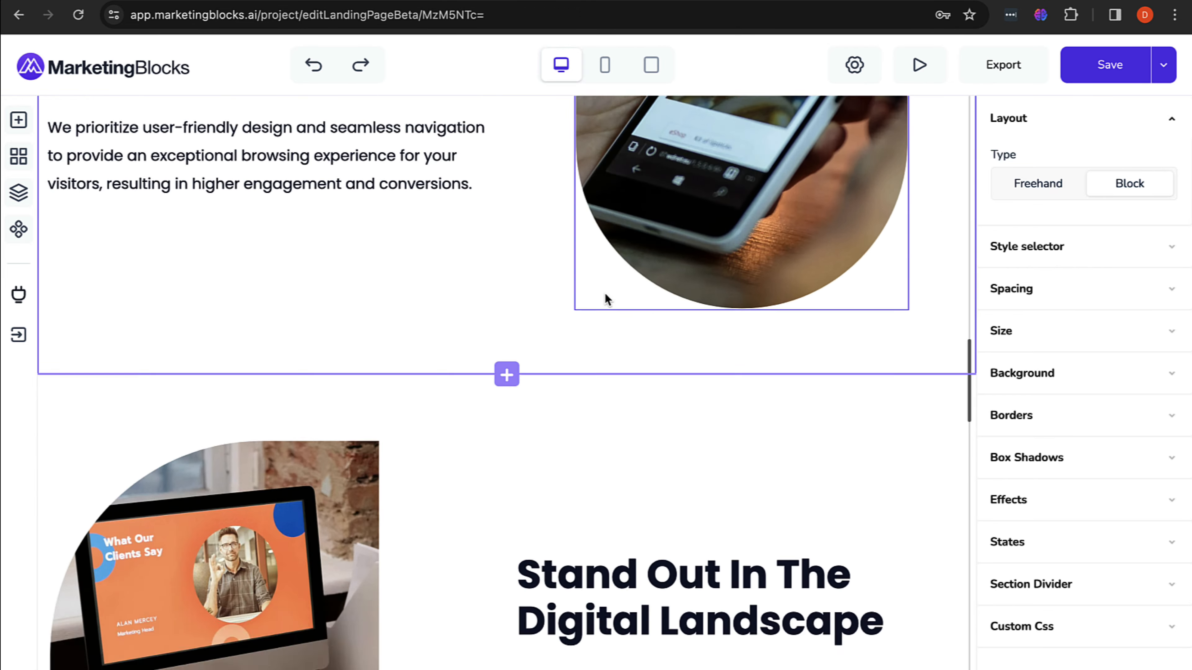
{"action": "scroll", "coordinate": [605, 300], "scroll_direction": "down", "scroll_amount": 10}
{"action": "mouse_move", "coordinate": [1108, 71]}
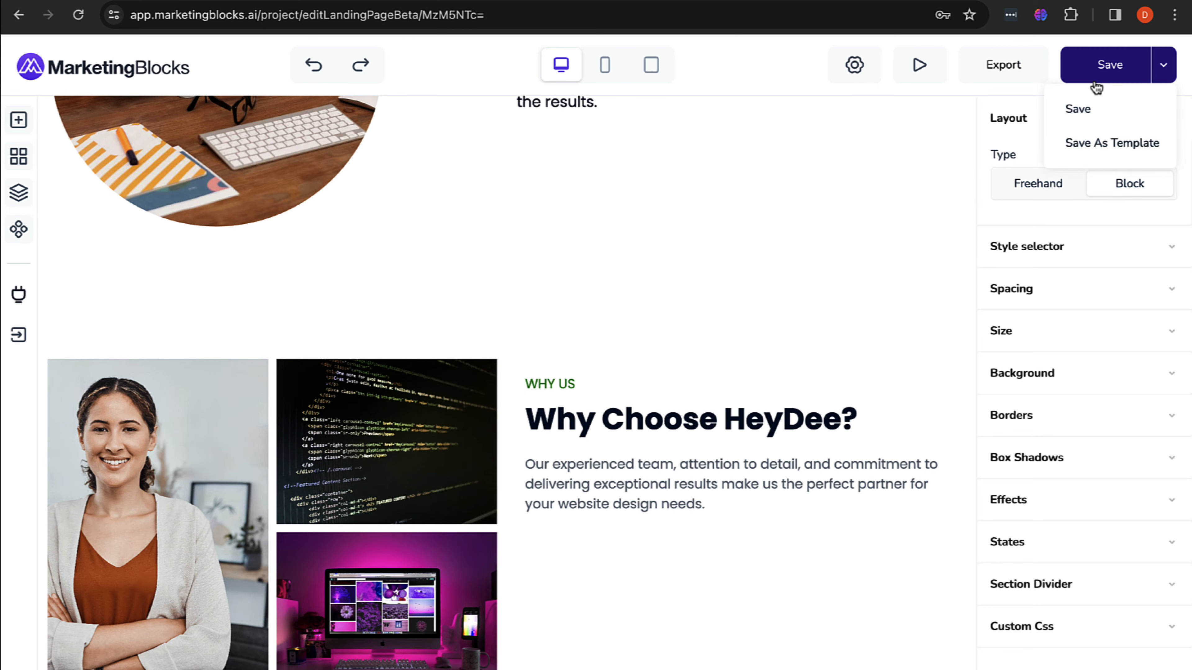
{"action": "left_click", "coordinate": [1087, 108]}
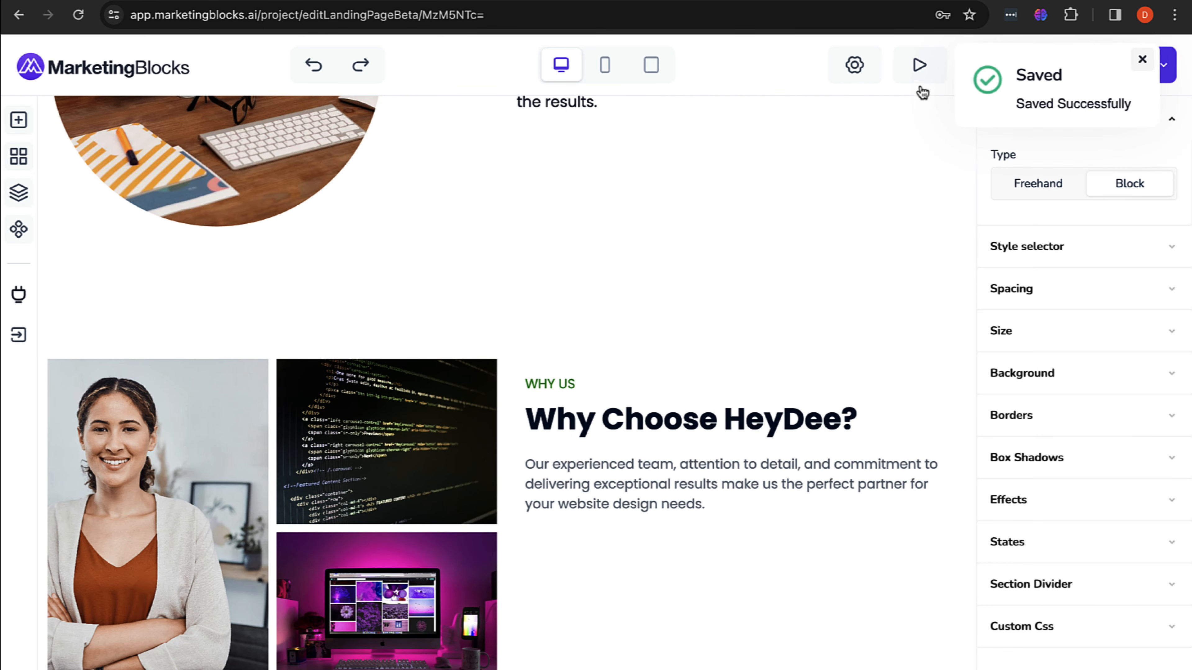
{"action": "left_click", "coordinate": [920, 68]}
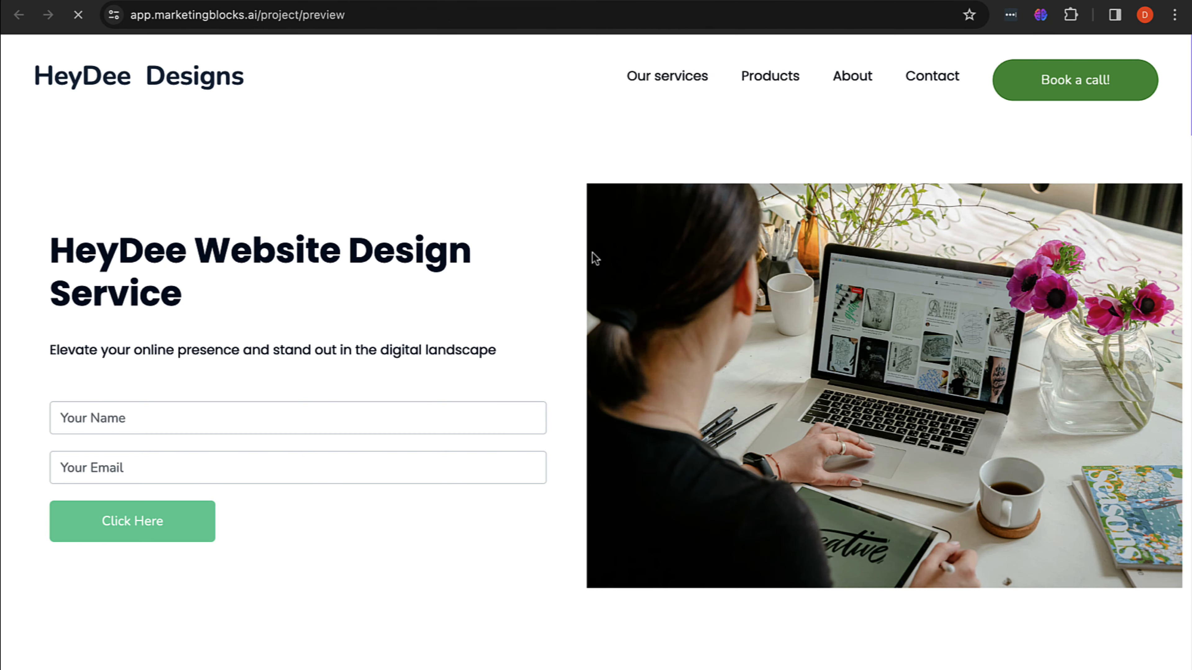
{"action": "left_click", "coordinate": [418, 1]}
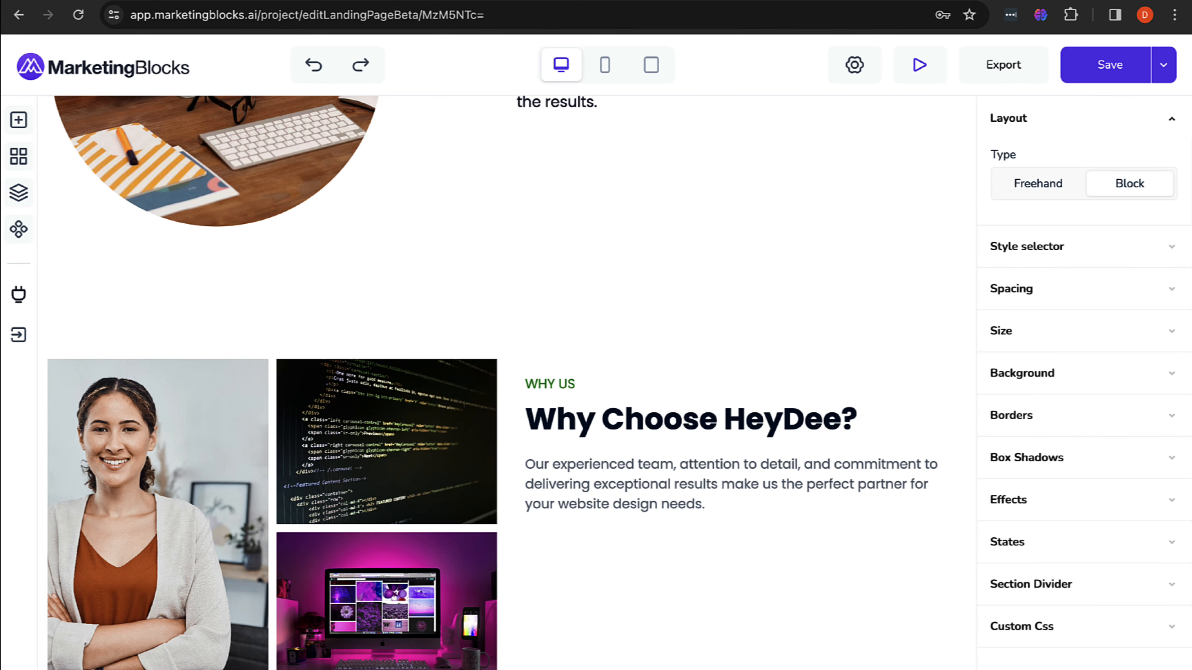
Step: Set the hero's Click Here button to the Link option and save the page
{"action": "scroll", "coordinate": [535, 202], "scroll_direction": "up", "scroll_amount": 15}
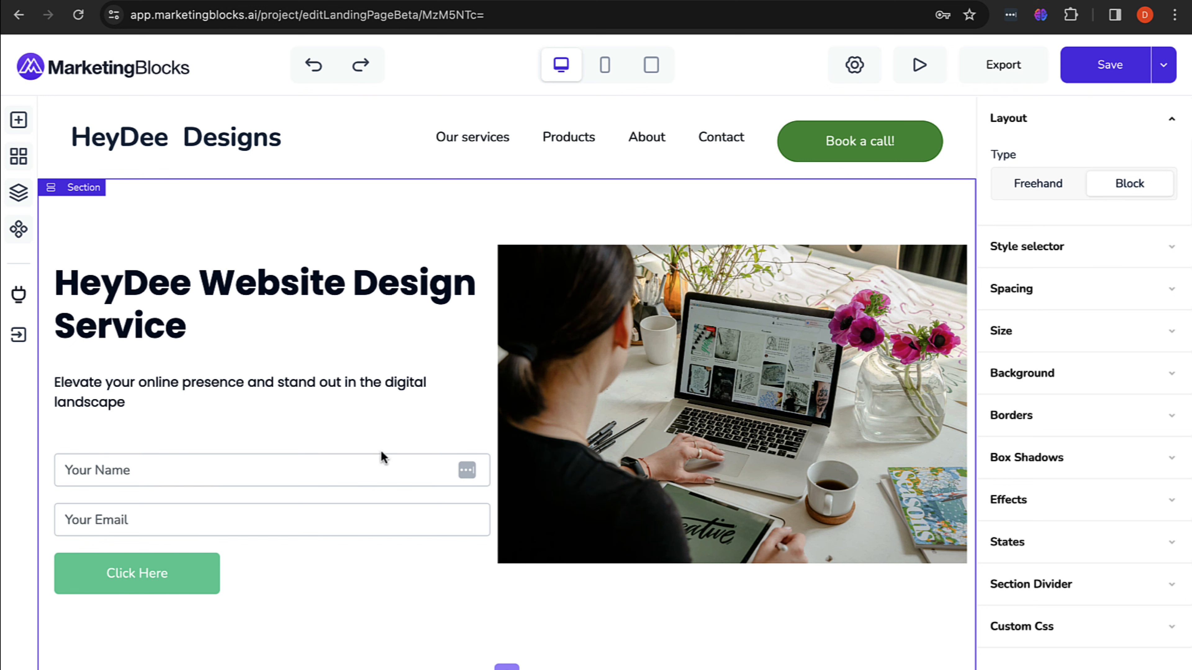
{"action": "left_click", "coordinate": [186, 583]}
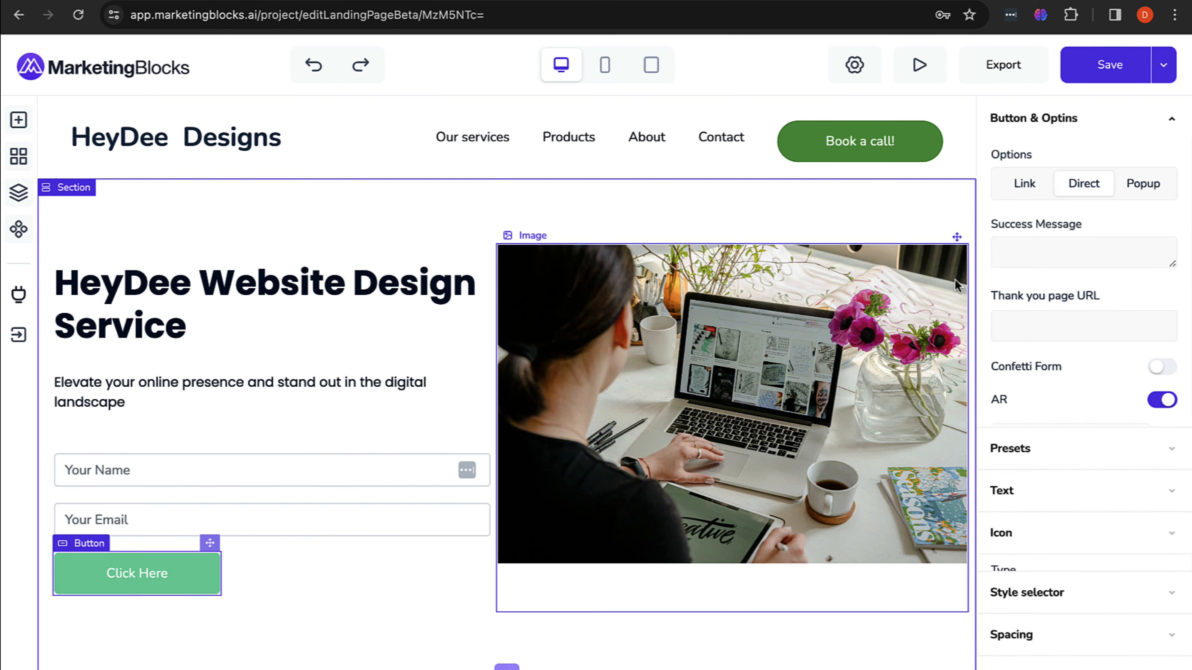
{"action": "left_click", "coordinate": [1026, 186]}
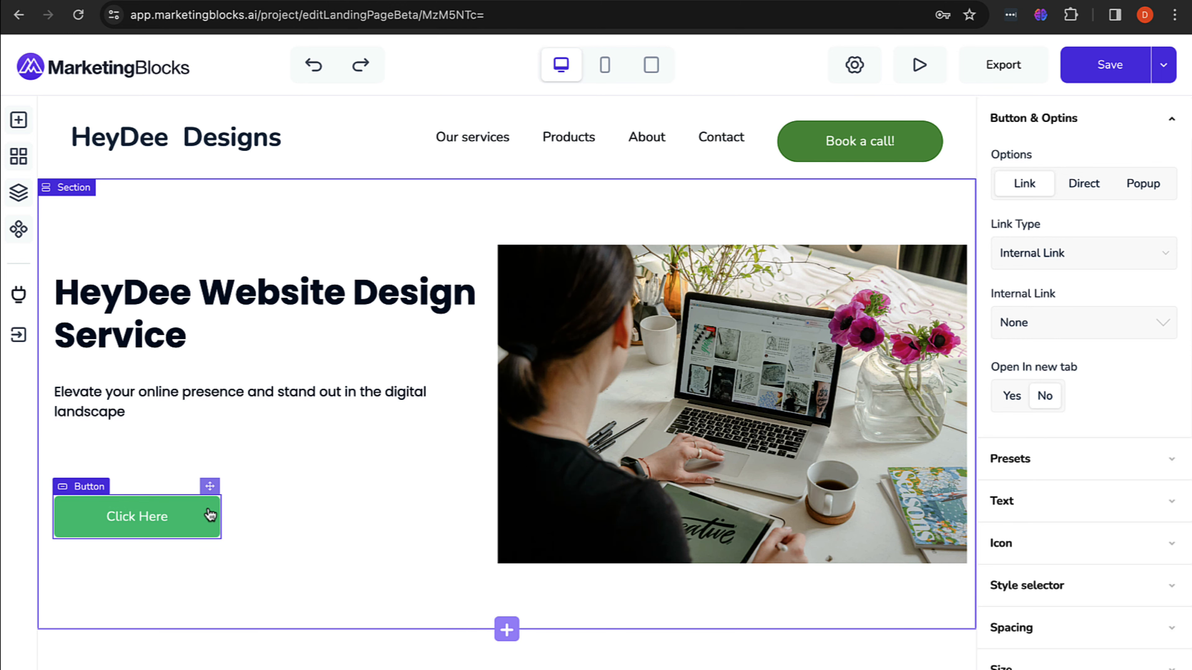
{"action": "scroll", "coordinate": [446, 460], "scroll_direction": "down", "scroll_amount": 15}
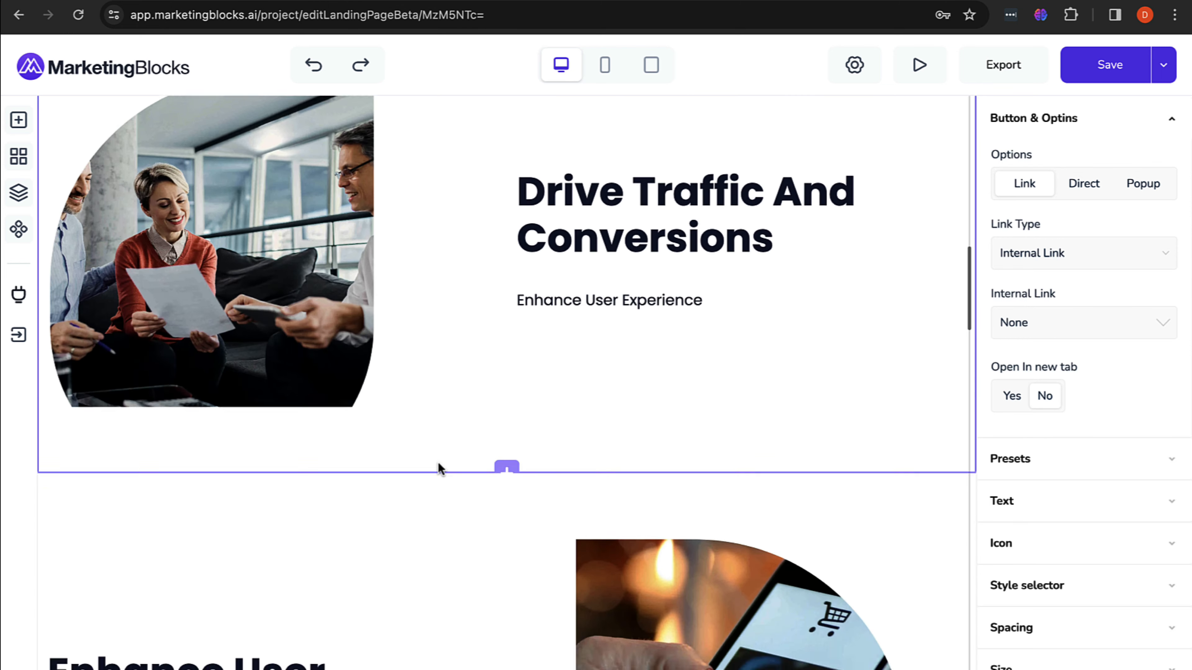
{"action": "scroll", "coordinate": [500, 465], "scroll_direction": "down", "scroll_amount": 15}
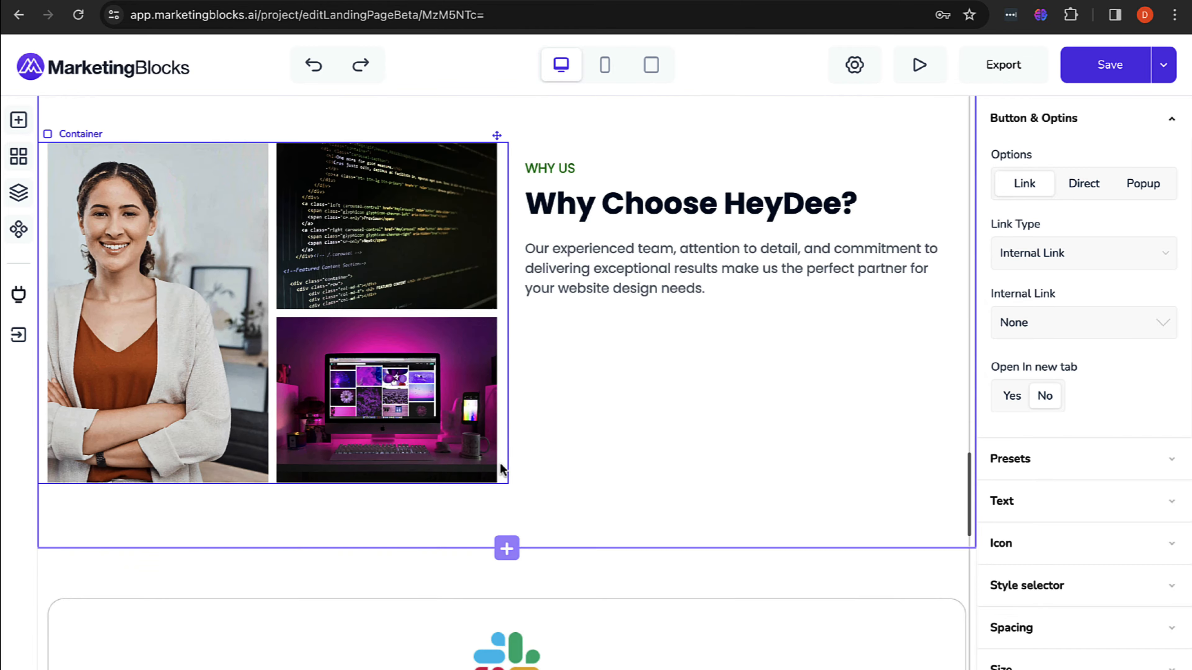
{"action": "scroll", "coordinate": [500, 463], "scroll_direction": "down", "scroll_amount": 10}
{"action": "scroll", "coordinate": [500, 462], "scroll_direction": "up", "scroll_amount": 20}
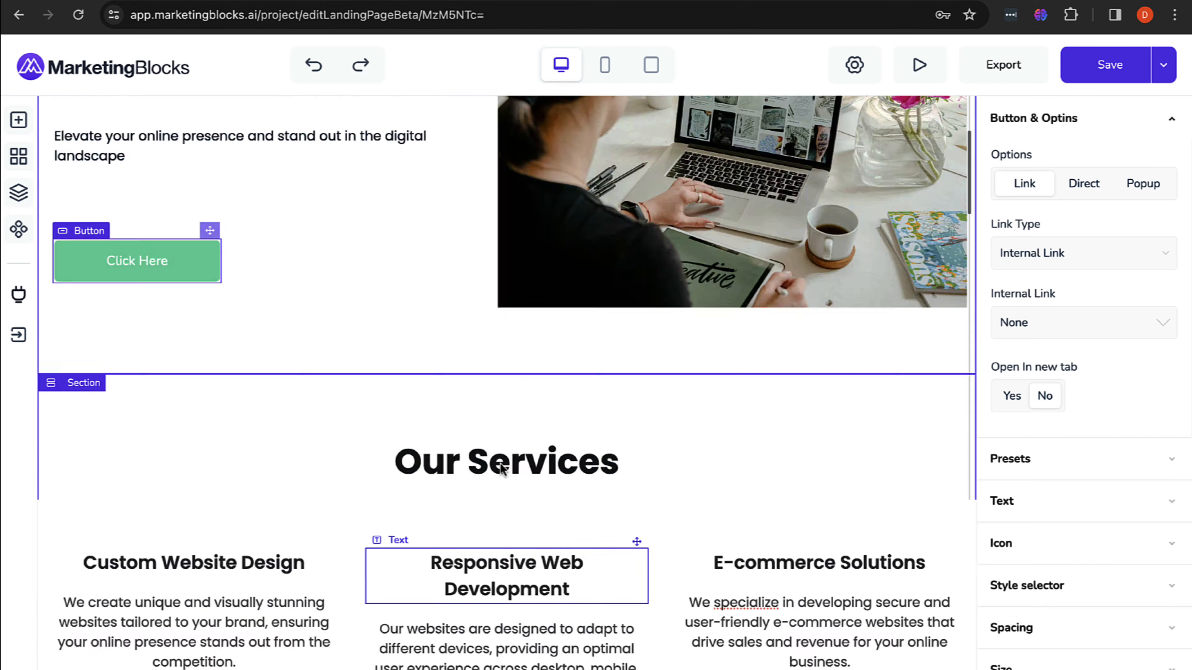
{"action": "scroll", "coordinate": [500, 465], "scroll_direction": "up", "scroll_amount": 5}
{"action": "left_click", "coordinate": [1163, 65]}
{"action": "left_click", "coordinate": [1084, 110]}
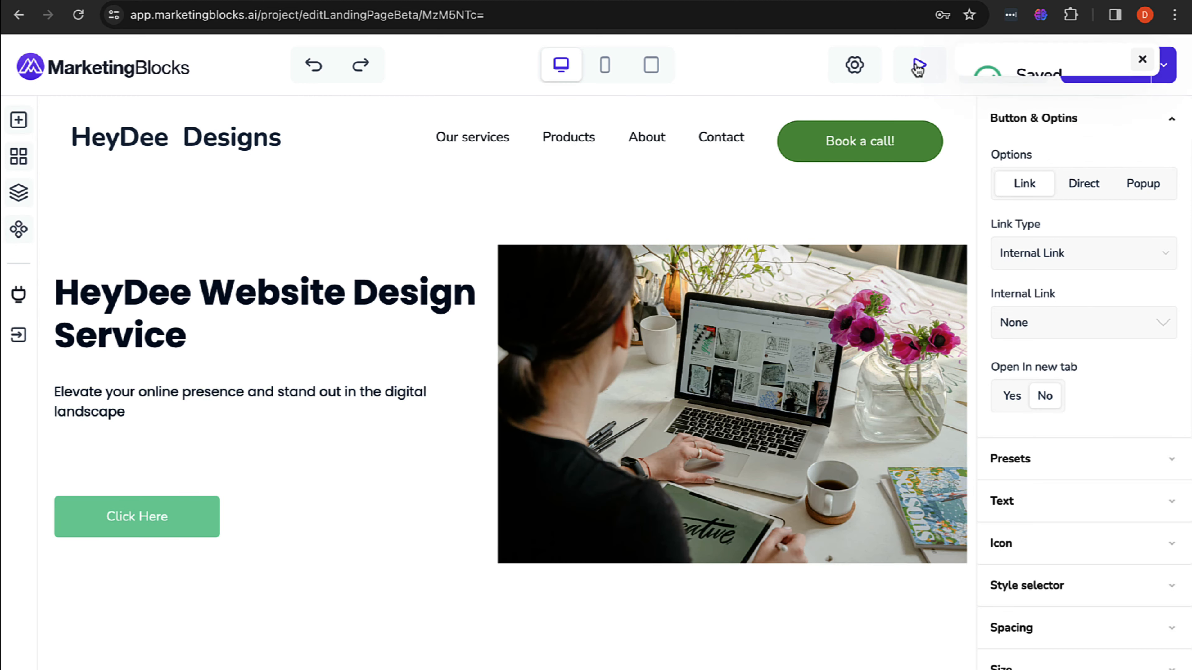
Step: Preview the landing page from the header down to the footer, then return to the editor
{"action": "left_click", "coordinate": [918, 68]}
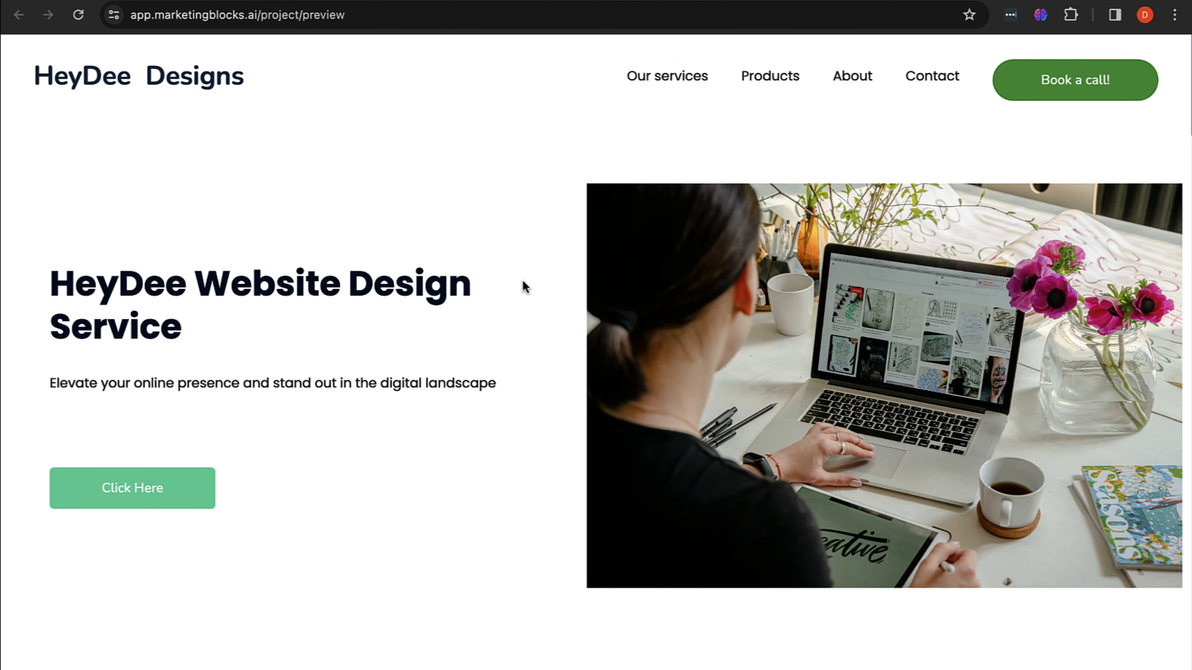
{"action": "scroll", "coordinate": [525, 286], "scroll_direction": "down", "scroll_amount": 1}
{"action": "scroll", "coordinate": [525, 287], "scroll_direction": "down", "scroll_amount": 20}
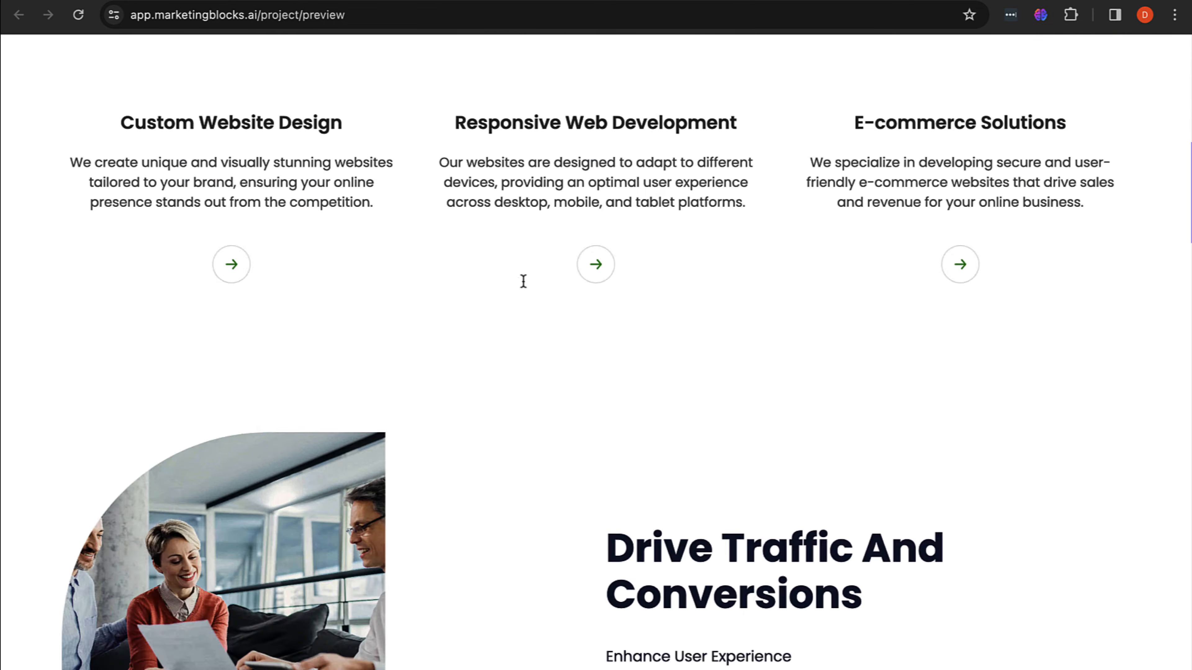
{"action": "scroll", "coordinate": [524, 287], "scroll_direction": "down", "scroll_amount": 15}
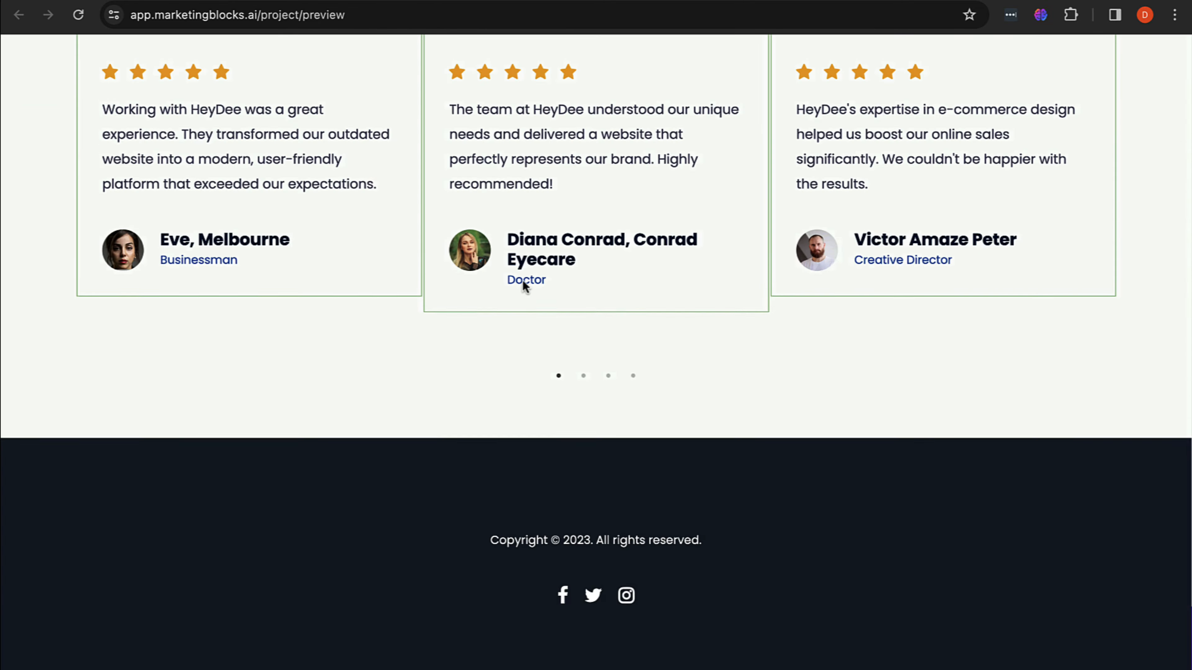
{"action": "scroll", "coordinate": [524, 286], "scroll_direction": "up", "scroll_amount": 20}
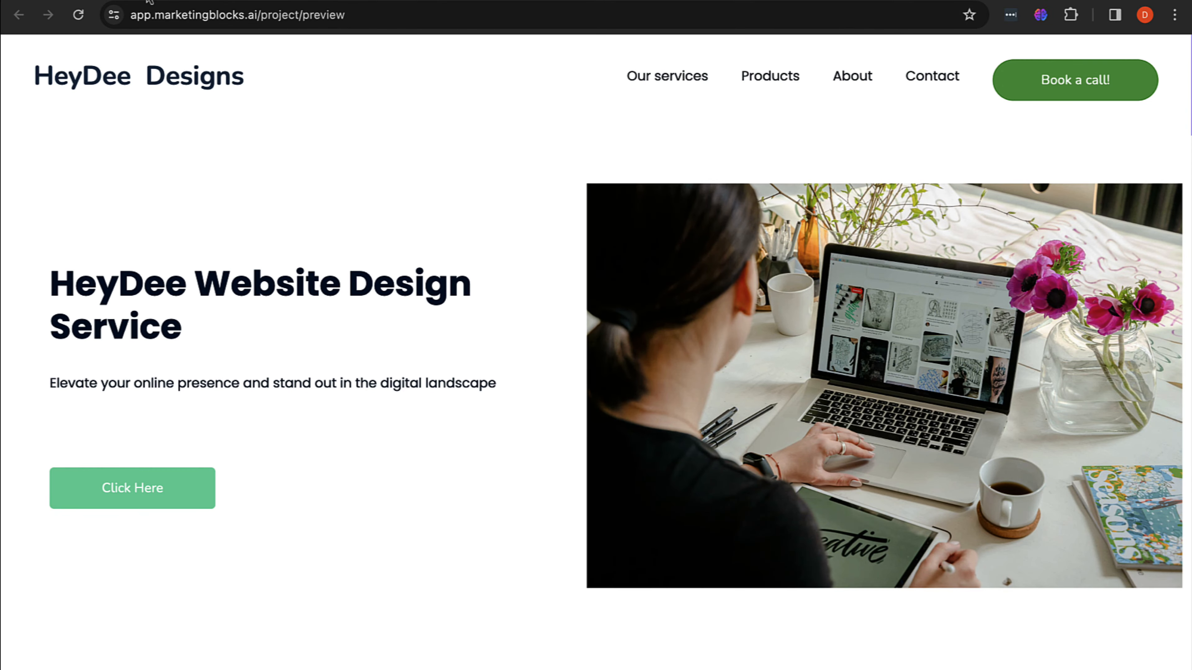
{"action": "left_click", "coordinate": [146, 1]}
Step: Examine the page's mobile layout, including the expanded header menu and the sections down to Drive Traffic And Conversions
{"action": "left_click", "coordinate": [609, 64]}
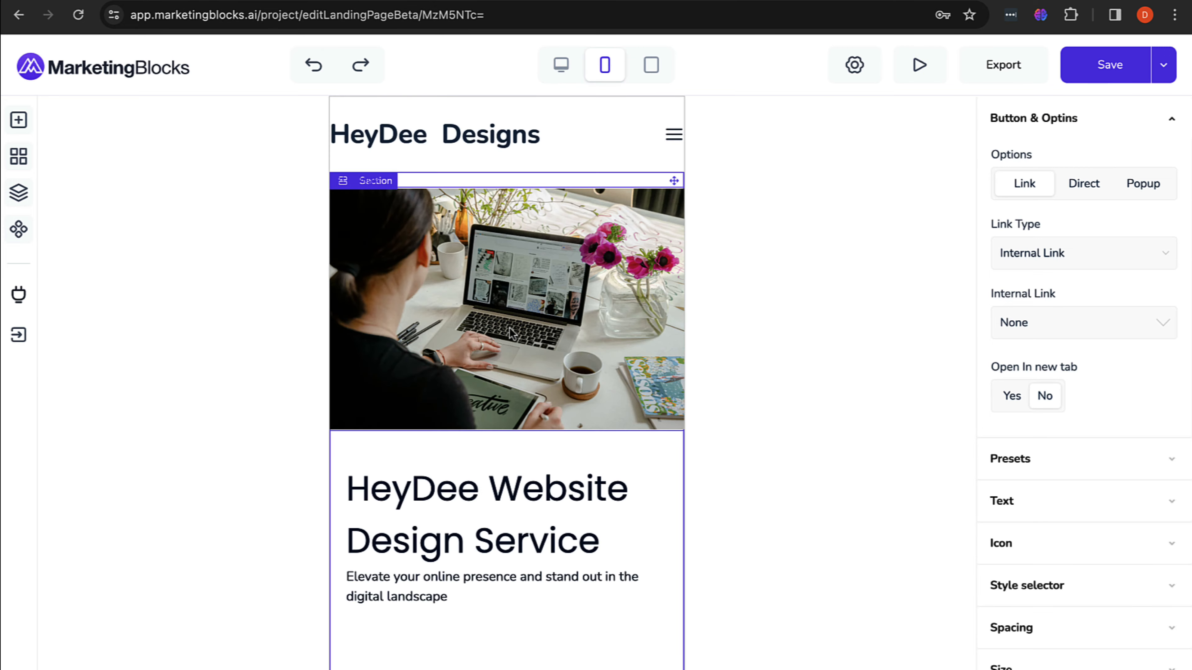
{"action": "scroll", "coordinate": [508, 327], "scroll_direction": "down", "scroll_amount": 10}
{"action": "scroll", "coordinate": [508, 327], "scroll_direction": "up", "scroll_amount": 10}
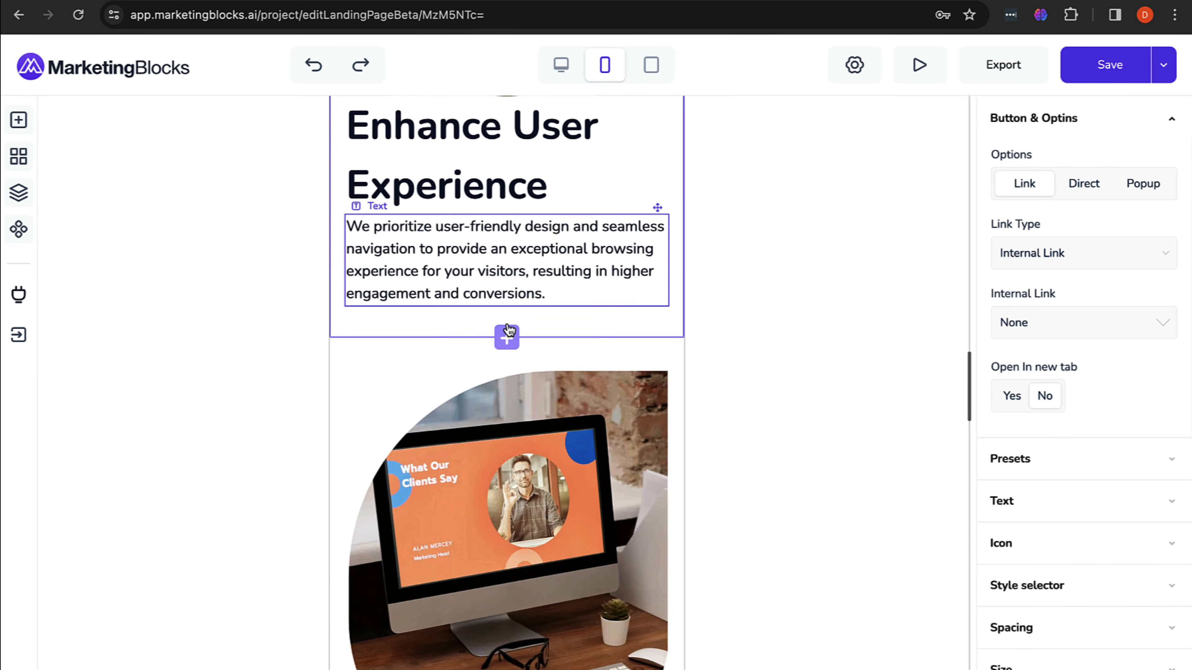
{"action": "scroll", "coordinate": [508, 327], "scroll_direction": "down", "scroll_amount": 5}
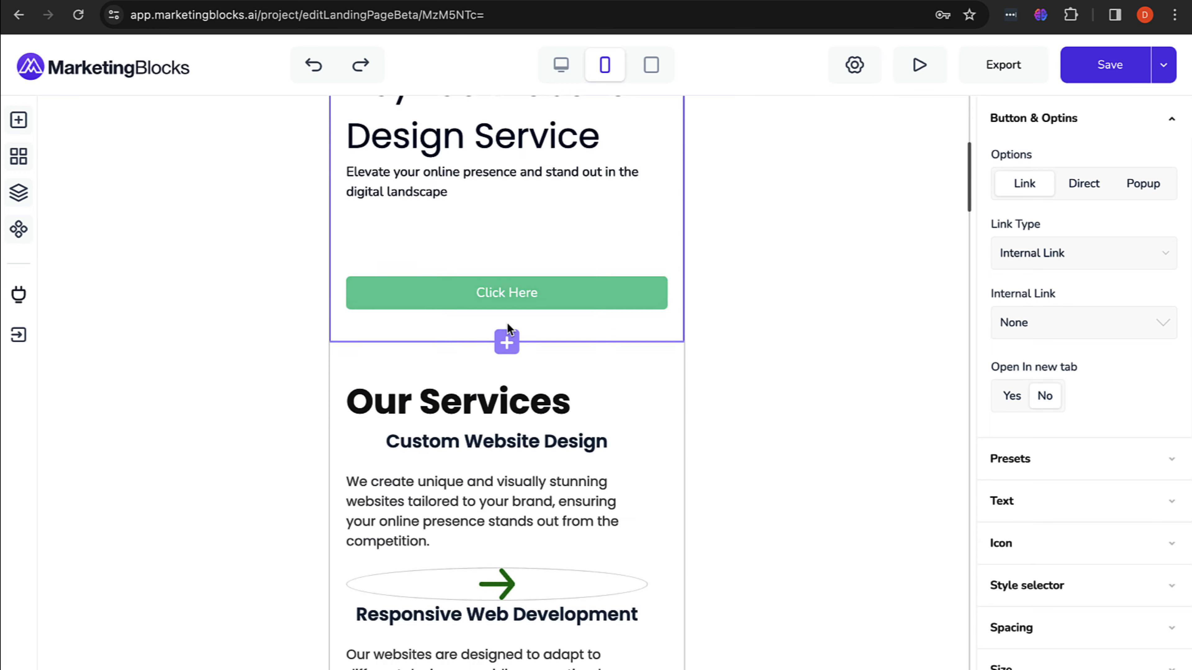
{"action": "scroll", "coordinate": [507, 323], "scroll_direction": "up", "scroll_amount": 5}
{"action": "left_click", "coordinate": [671, 137]}
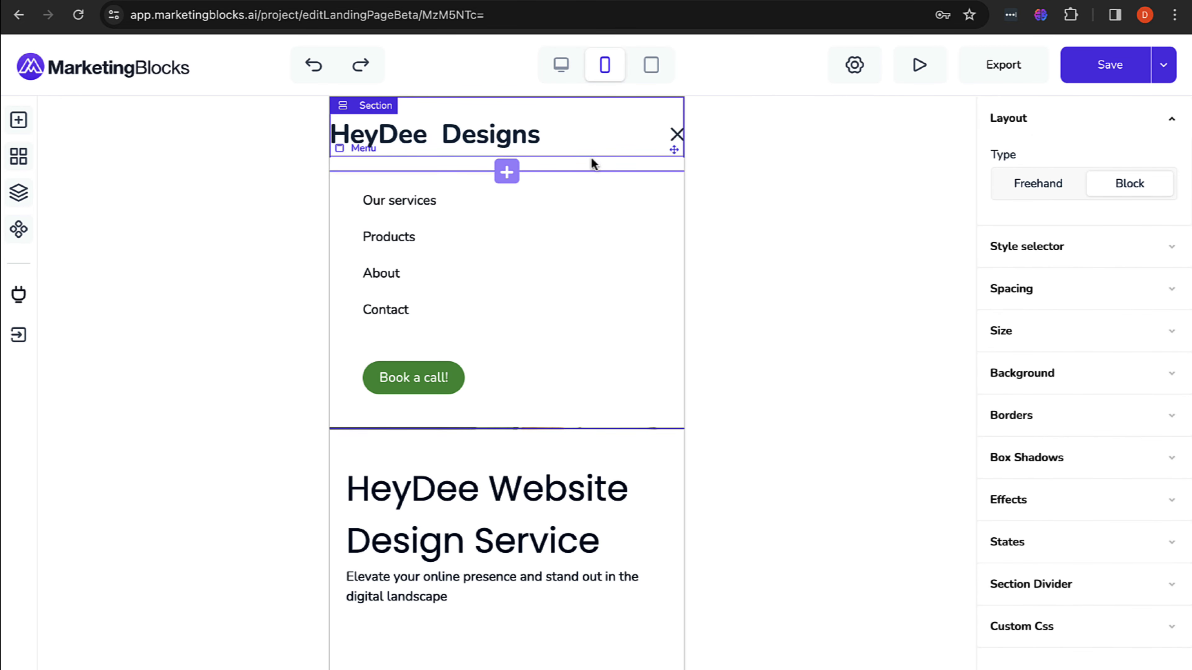
{"action": "left_click", "coordinate": [678, 137]}
{"action": "scroll", "coordinate": [507, 379], "scroll_direction": "down", "scroll_amount": 12}
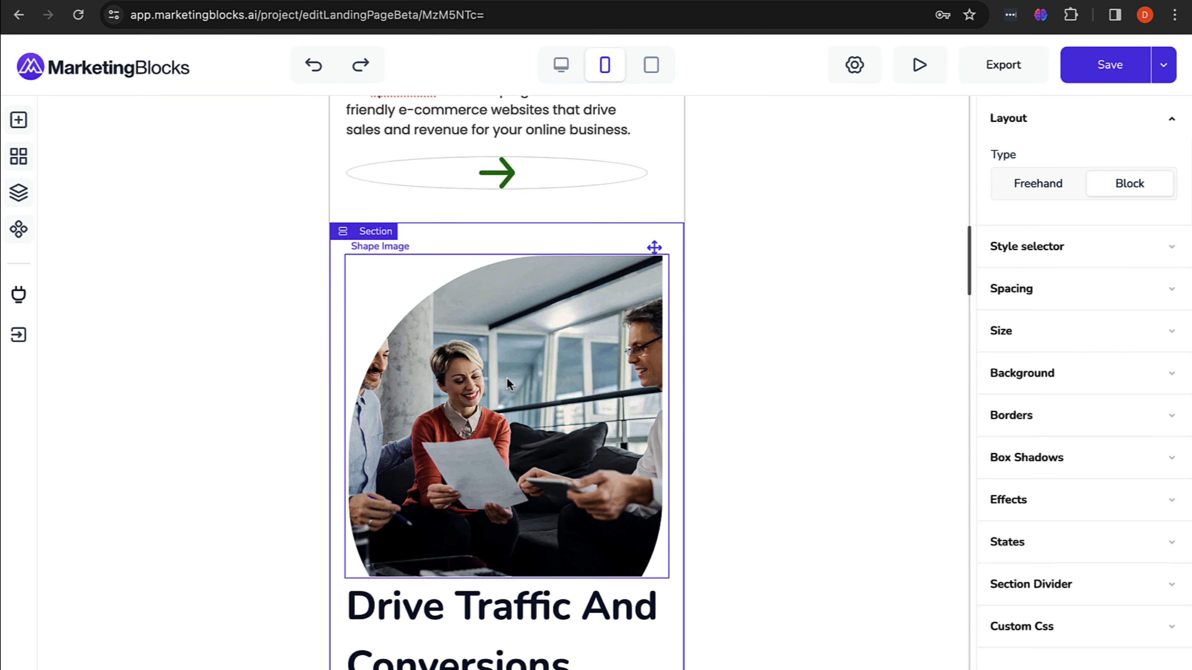
{"action": "scroll", "coordinate": [507, 379], "scroll_direction": "down", "scroll_amount": 3}
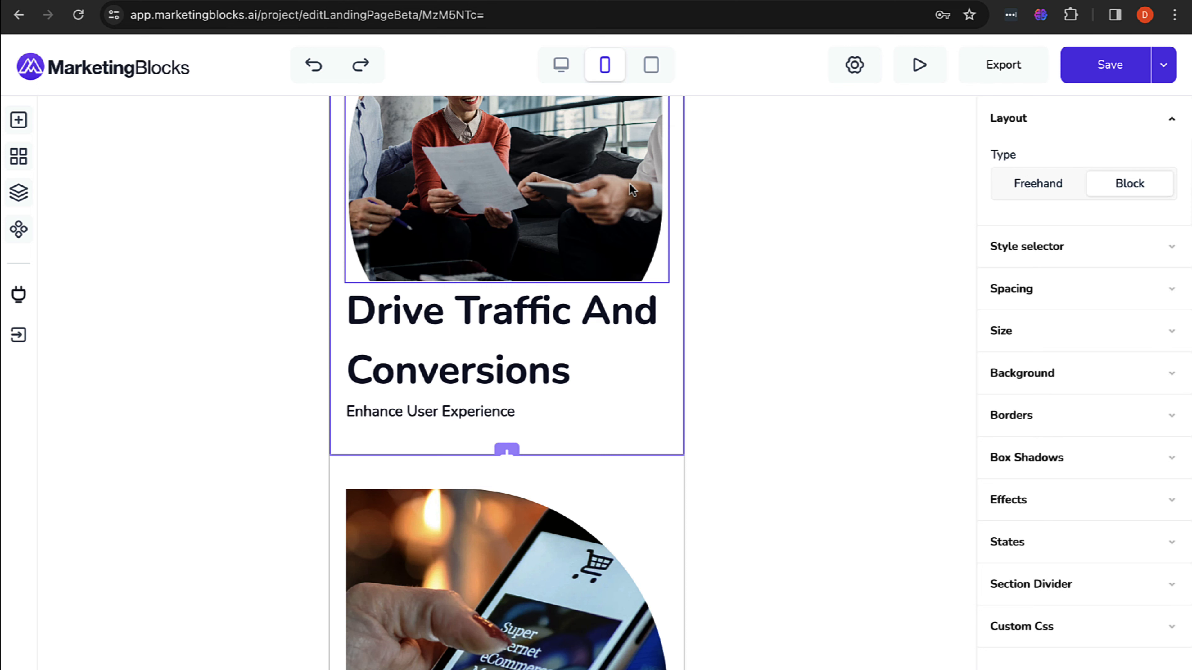
Step: Switch back to the desktop layout and look through the page's sections
{"action": "left_click", "coordinate": [565, 64]}
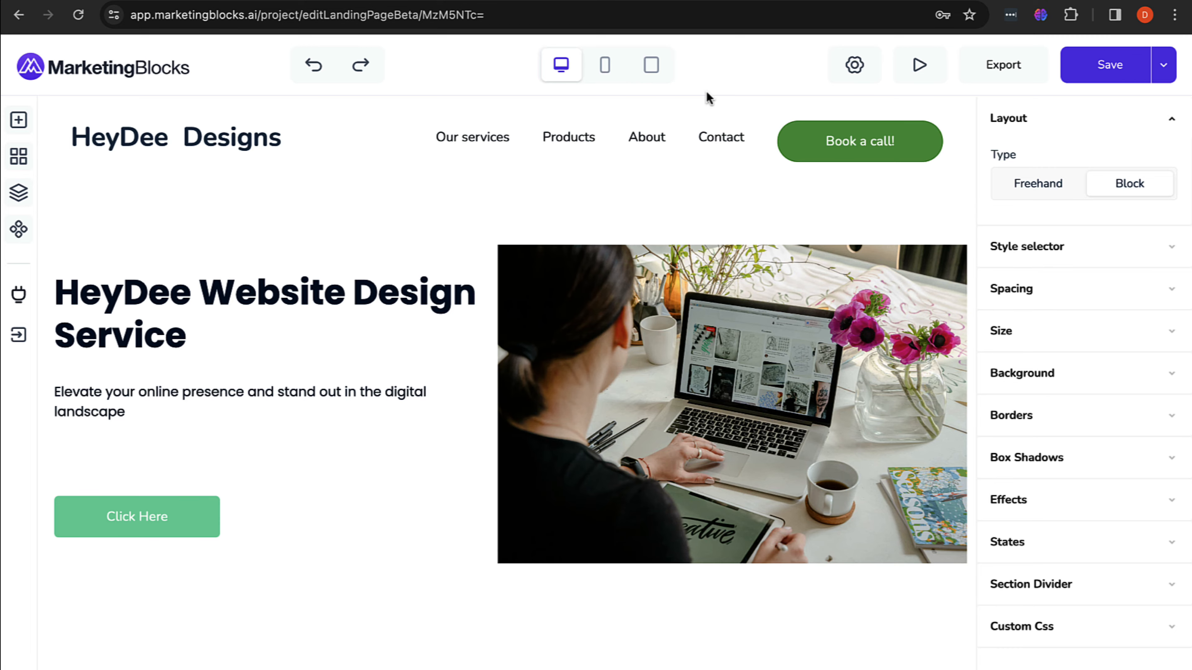
{"action": "scroll", "coordinate": [724, 360], "scroll_direction": "down", "scroll_amount": 15}
{"action": "scroll", "coordinate": [725, 360], "scroll_direction": "up", "scroll_amount": 20}
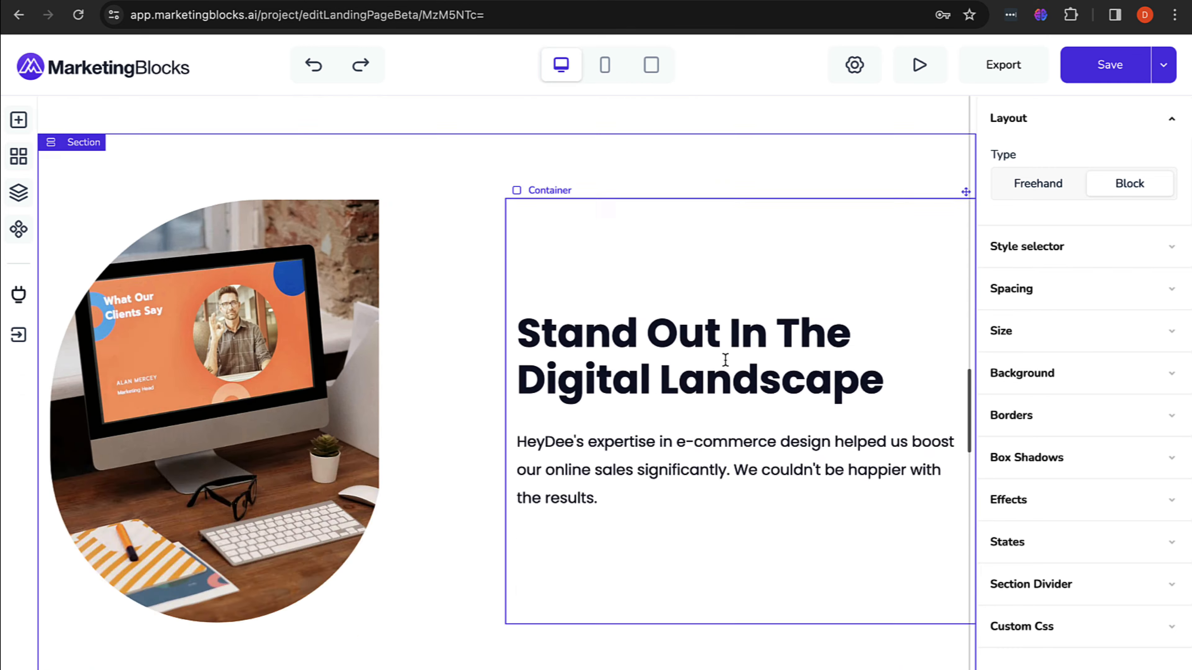